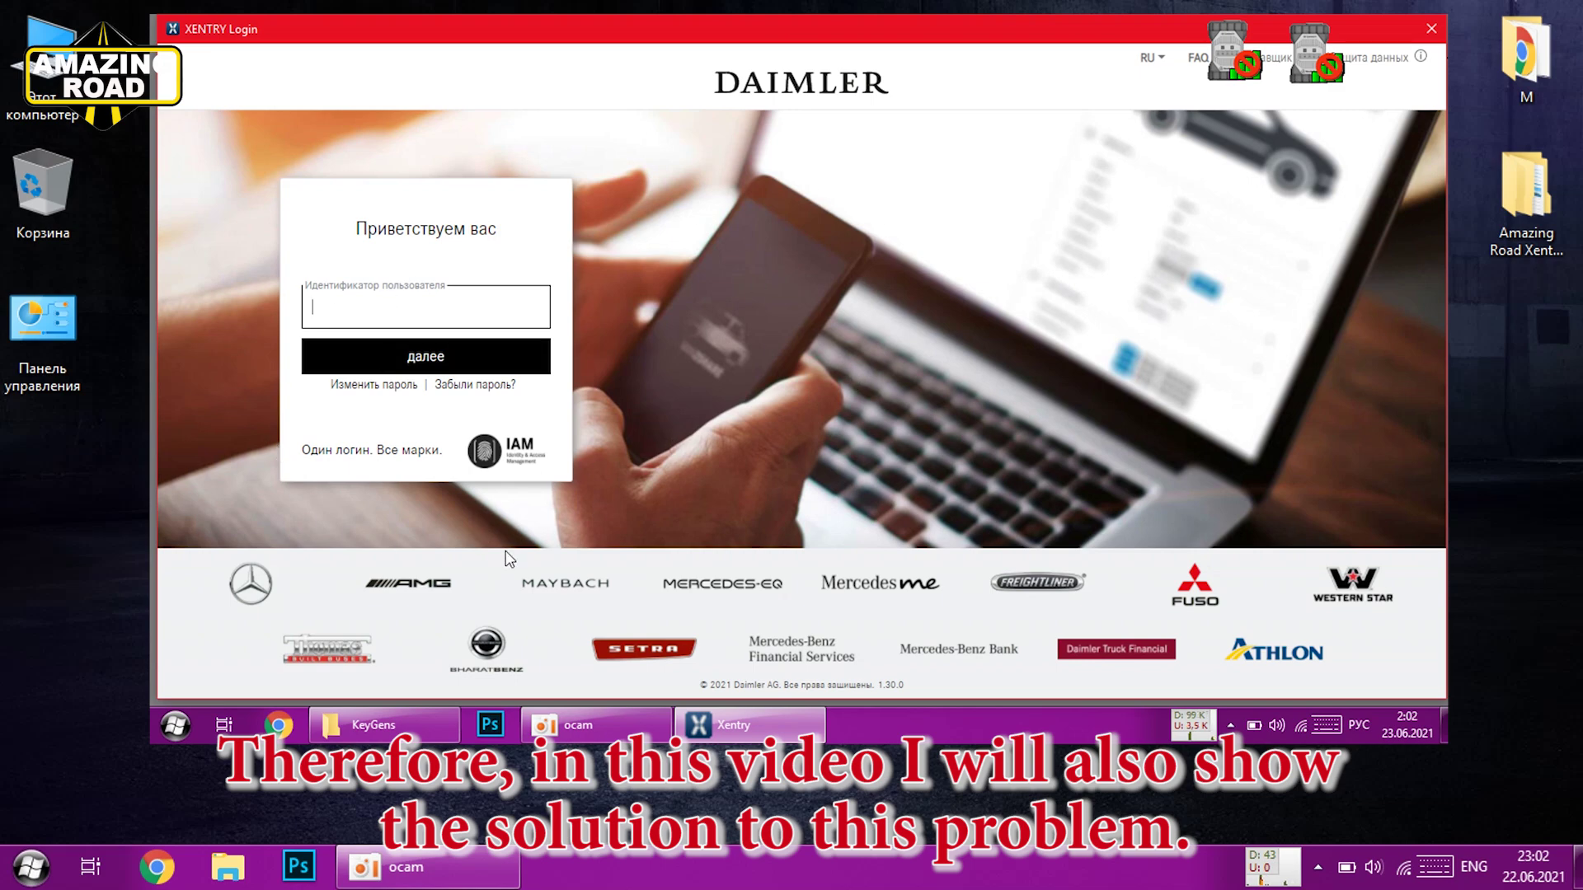
click(353, 310)
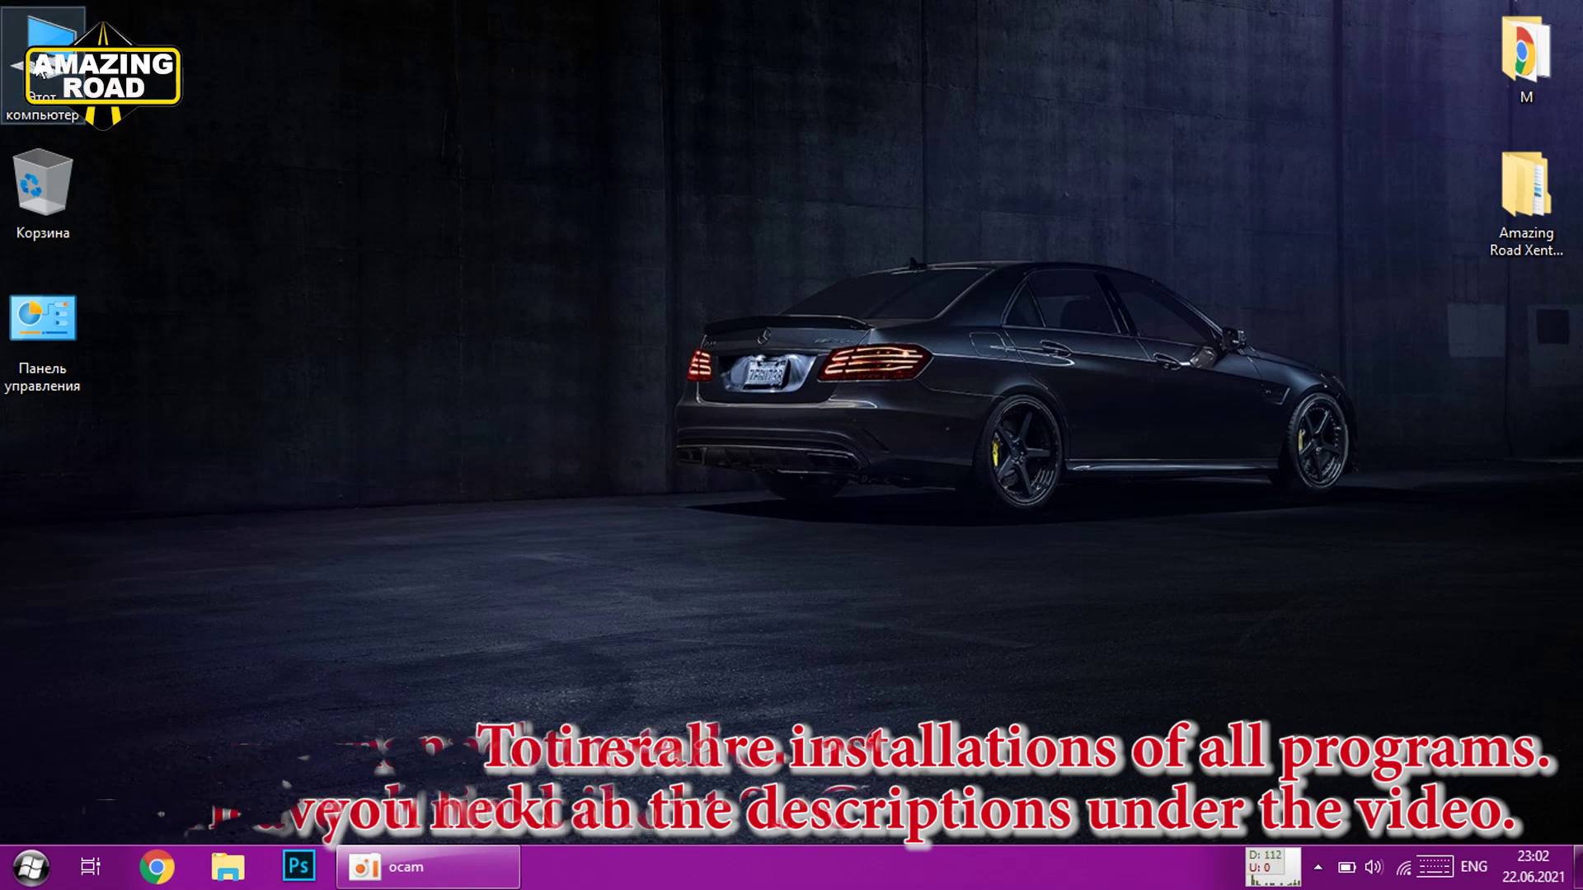
Check the free space on the computer's drives in This PC and close the window.
key(super+e)
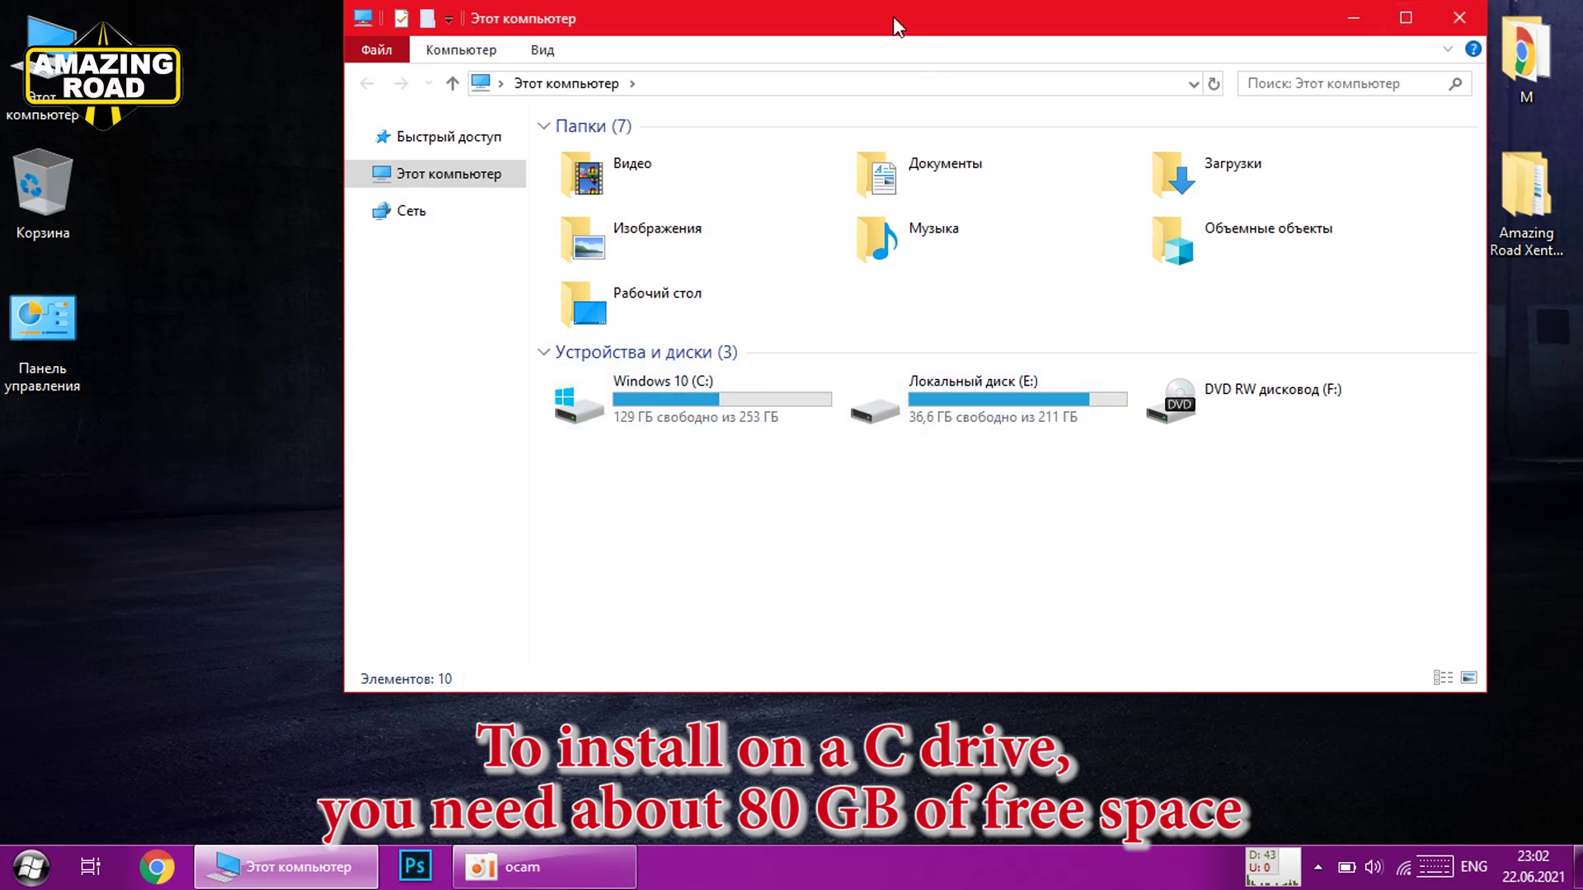
drag(895, 30, 877, 85)
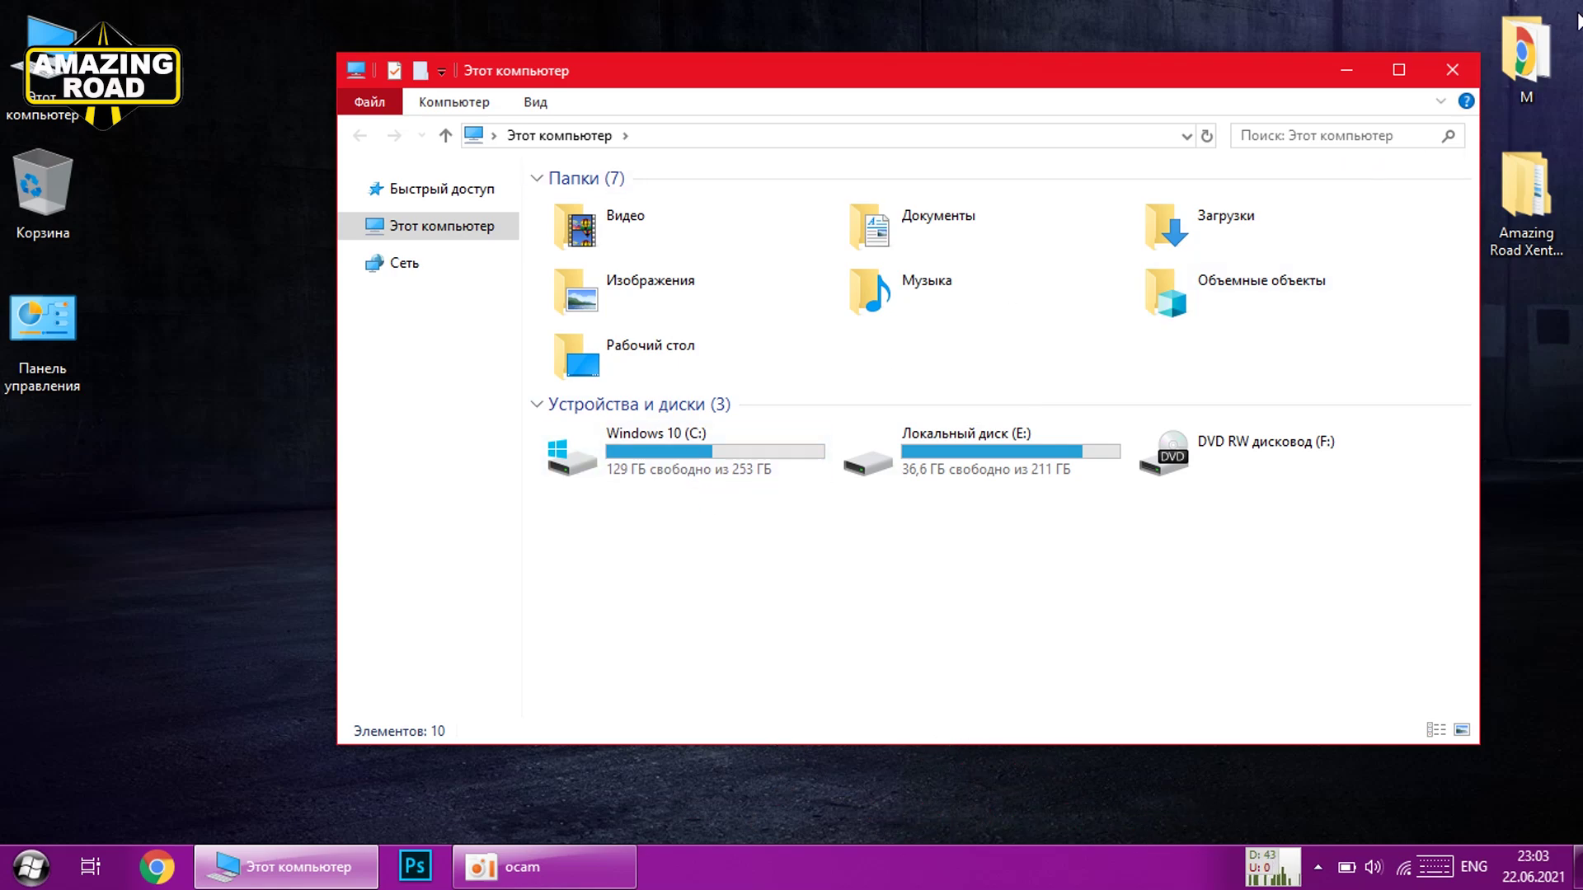
click(1474, 69)
Review the computer's system properties for the Windows edition and system type, and close them.
right_click(82, 78)
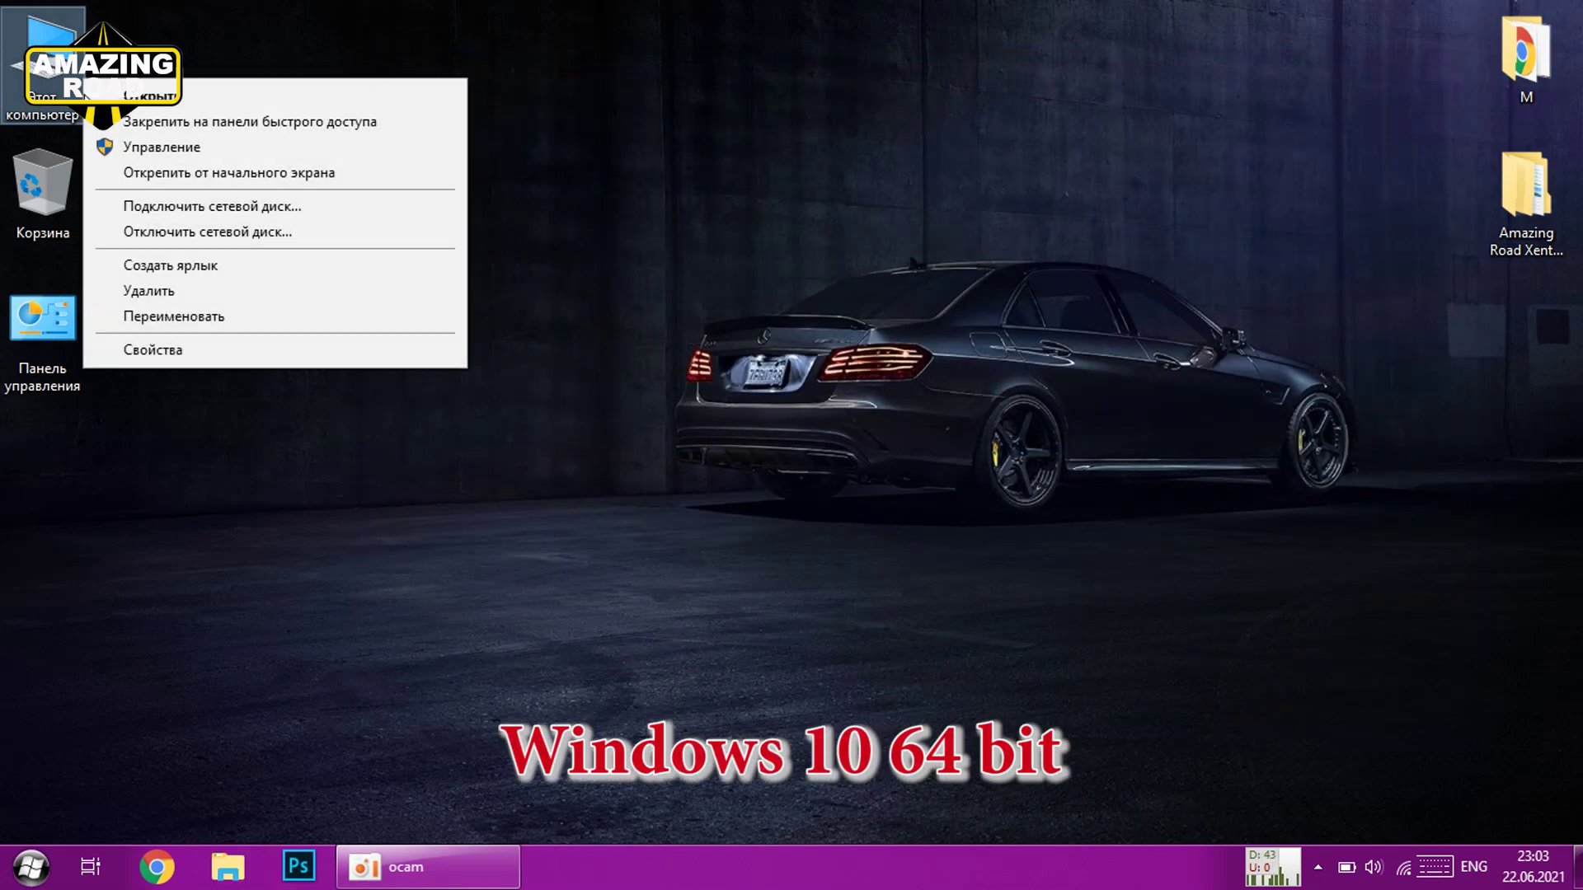
click(154, 349)
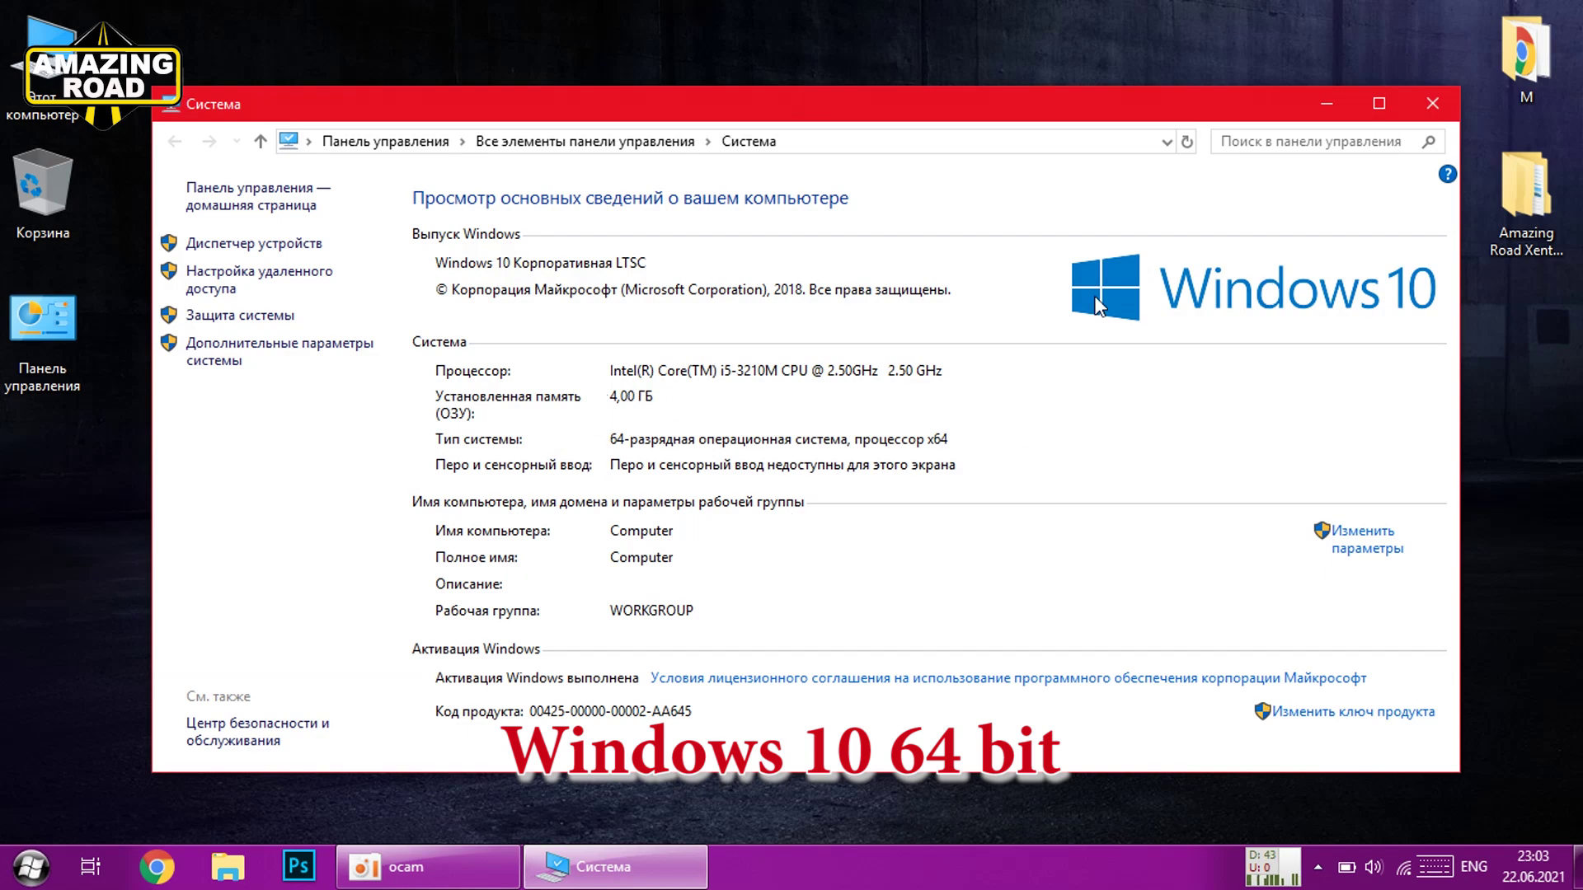
click(1432, 104)
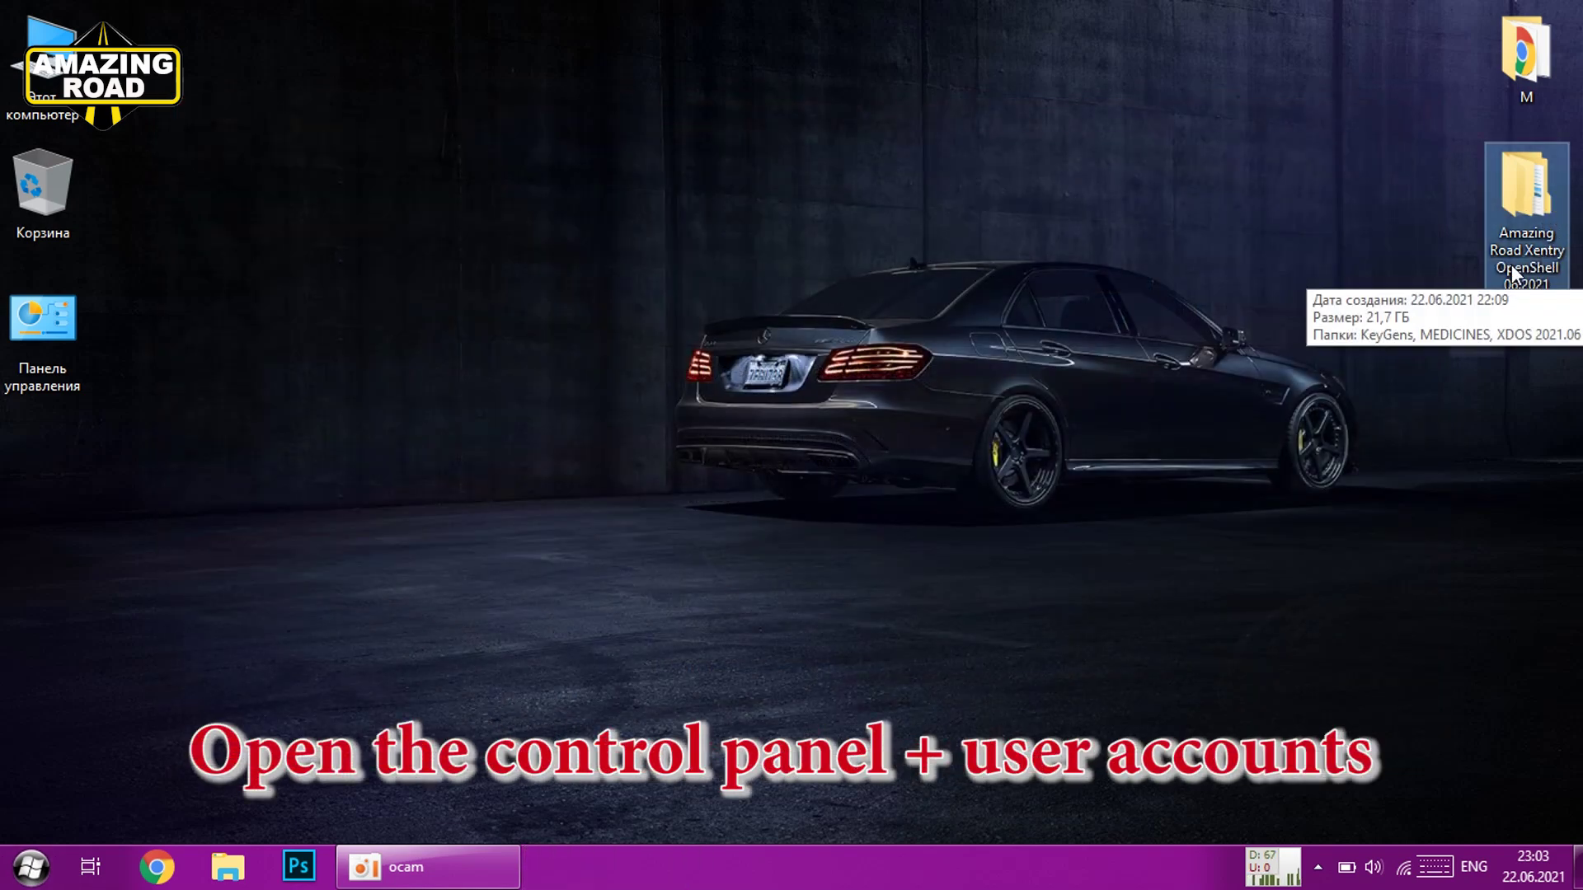
Lower the User Account Control setting in the user accounts settings to never notify and close the Control Panel.
double_click(24, 334)
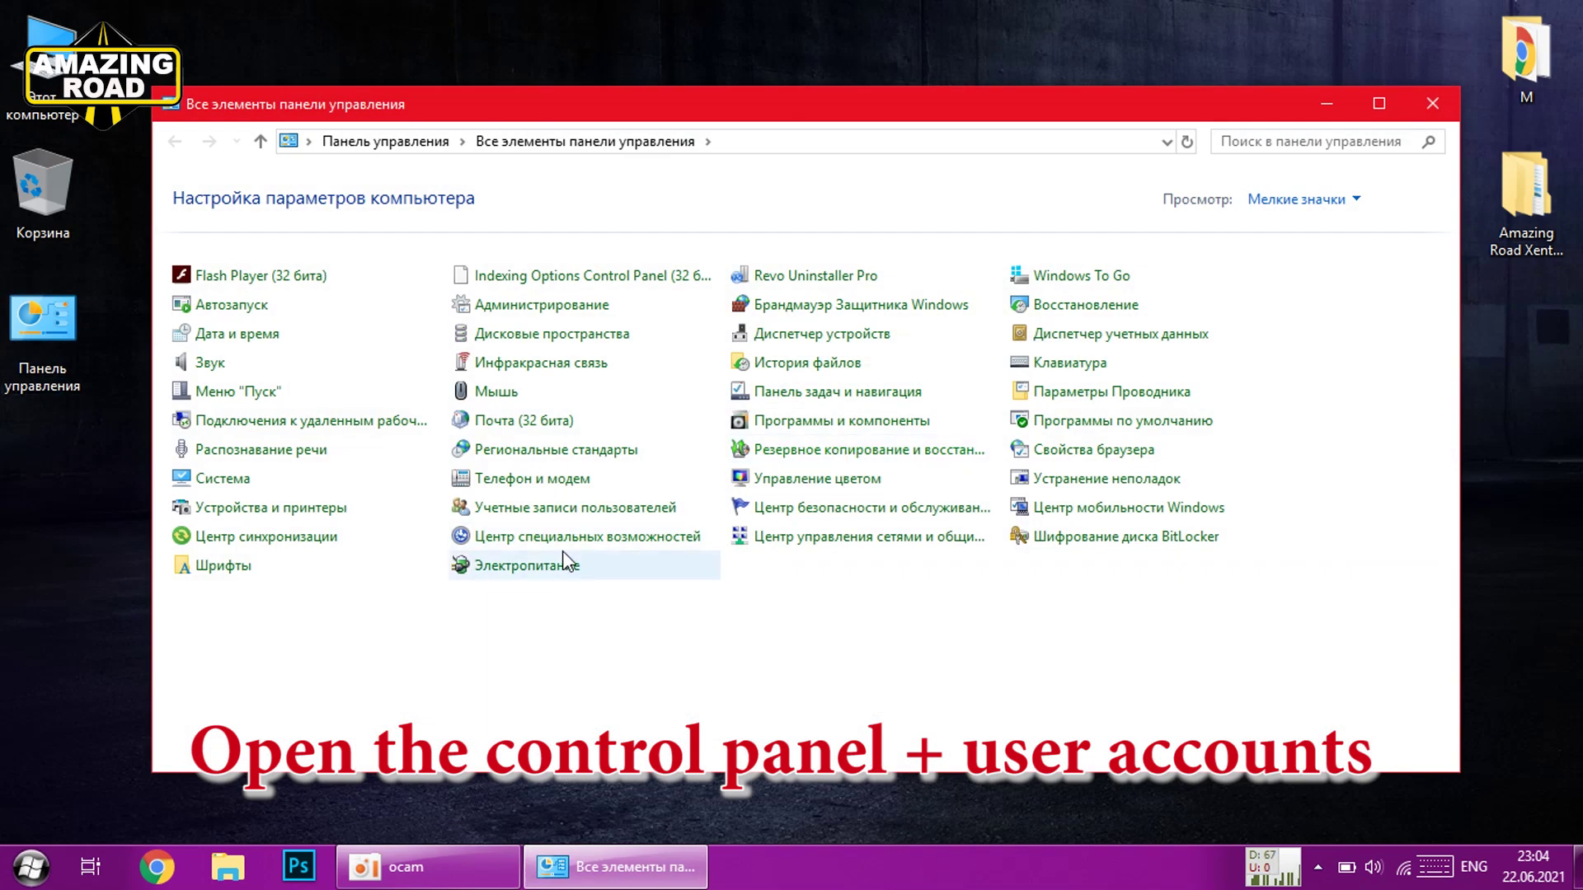
click(537, 509)
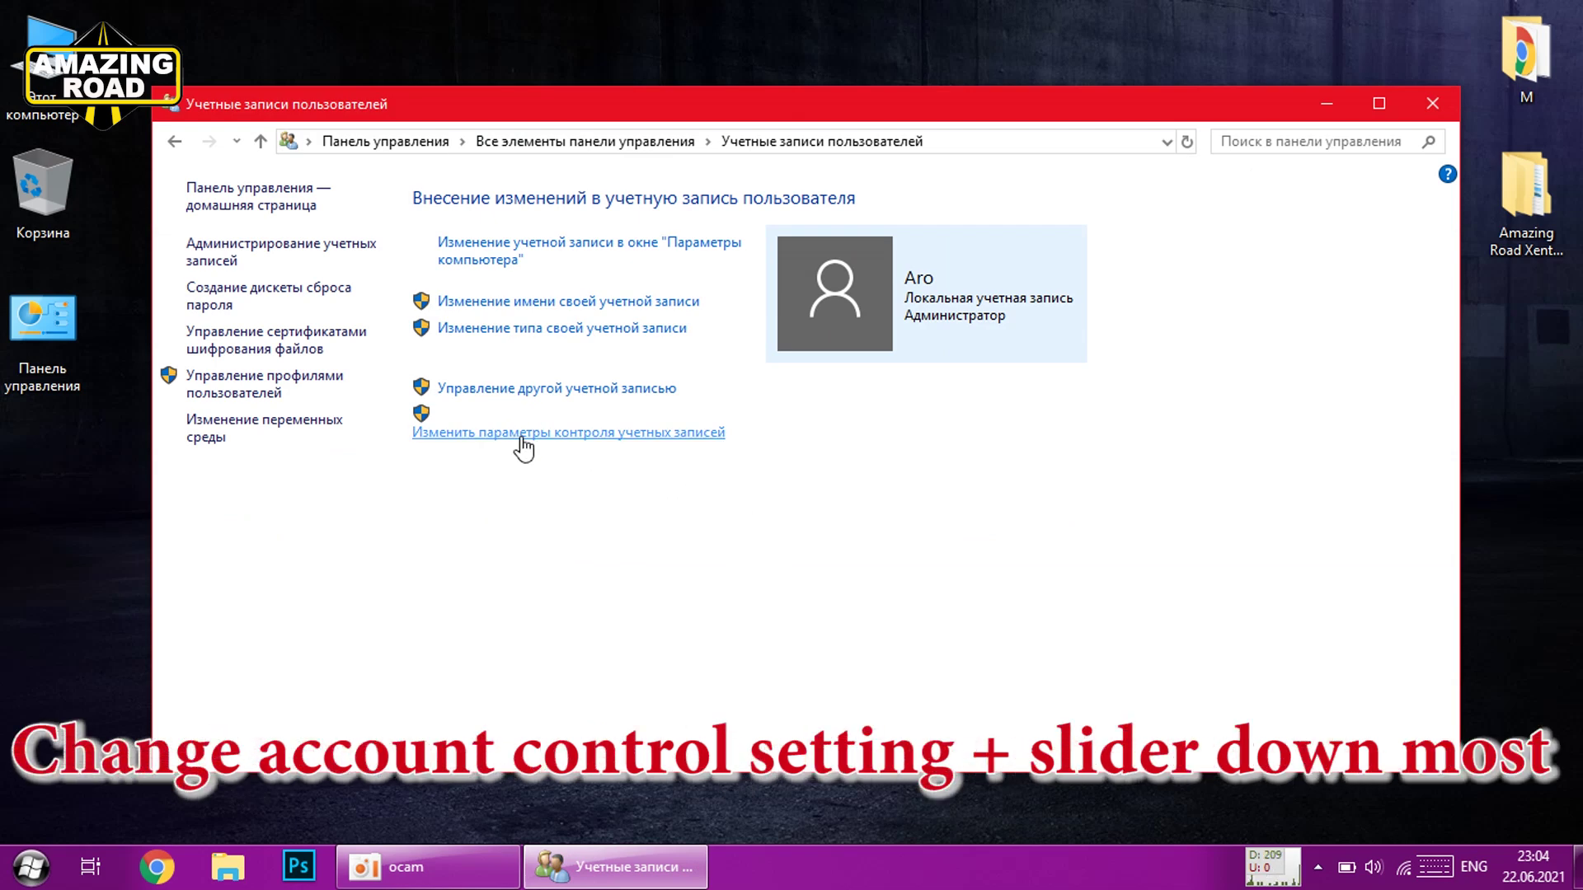
click(528, 446)
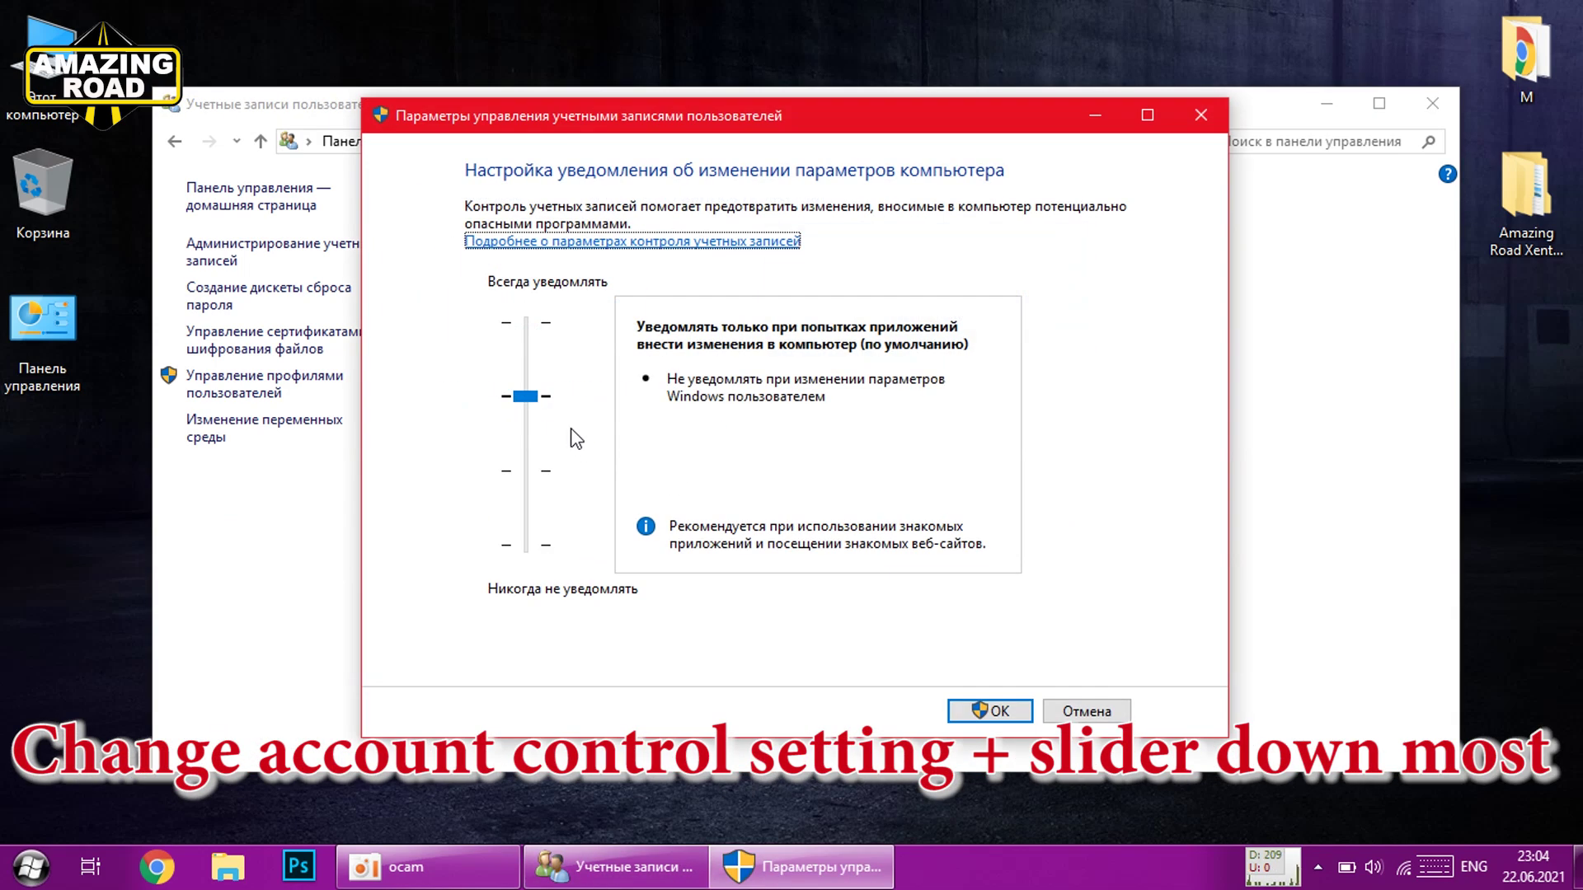
drag(527, 396, 555, 589)
click(1000, 711)
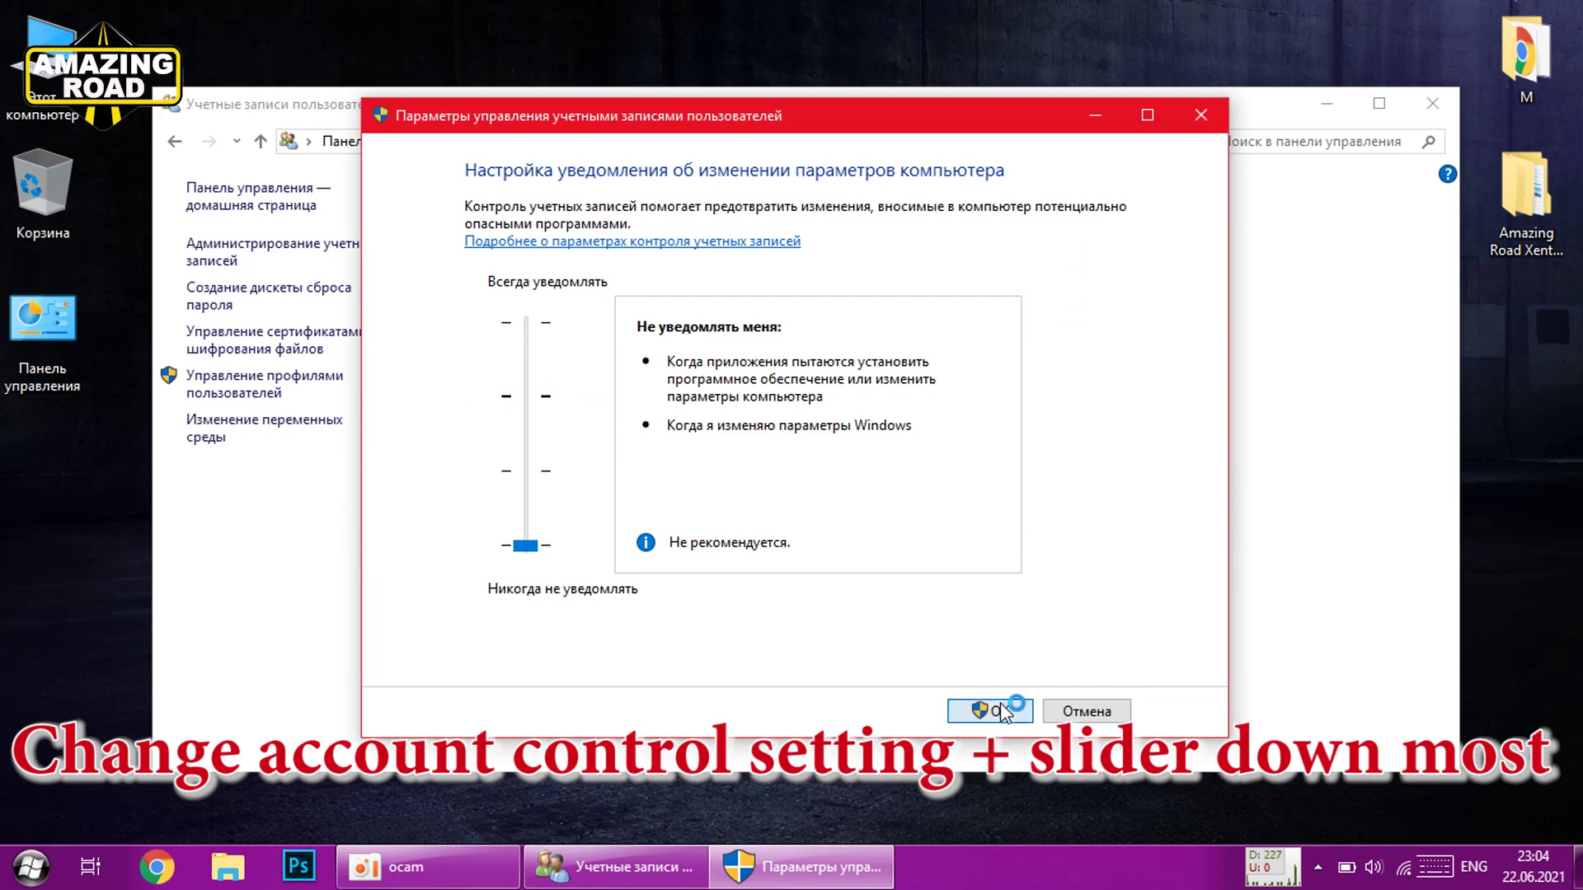
click(1434, 108)
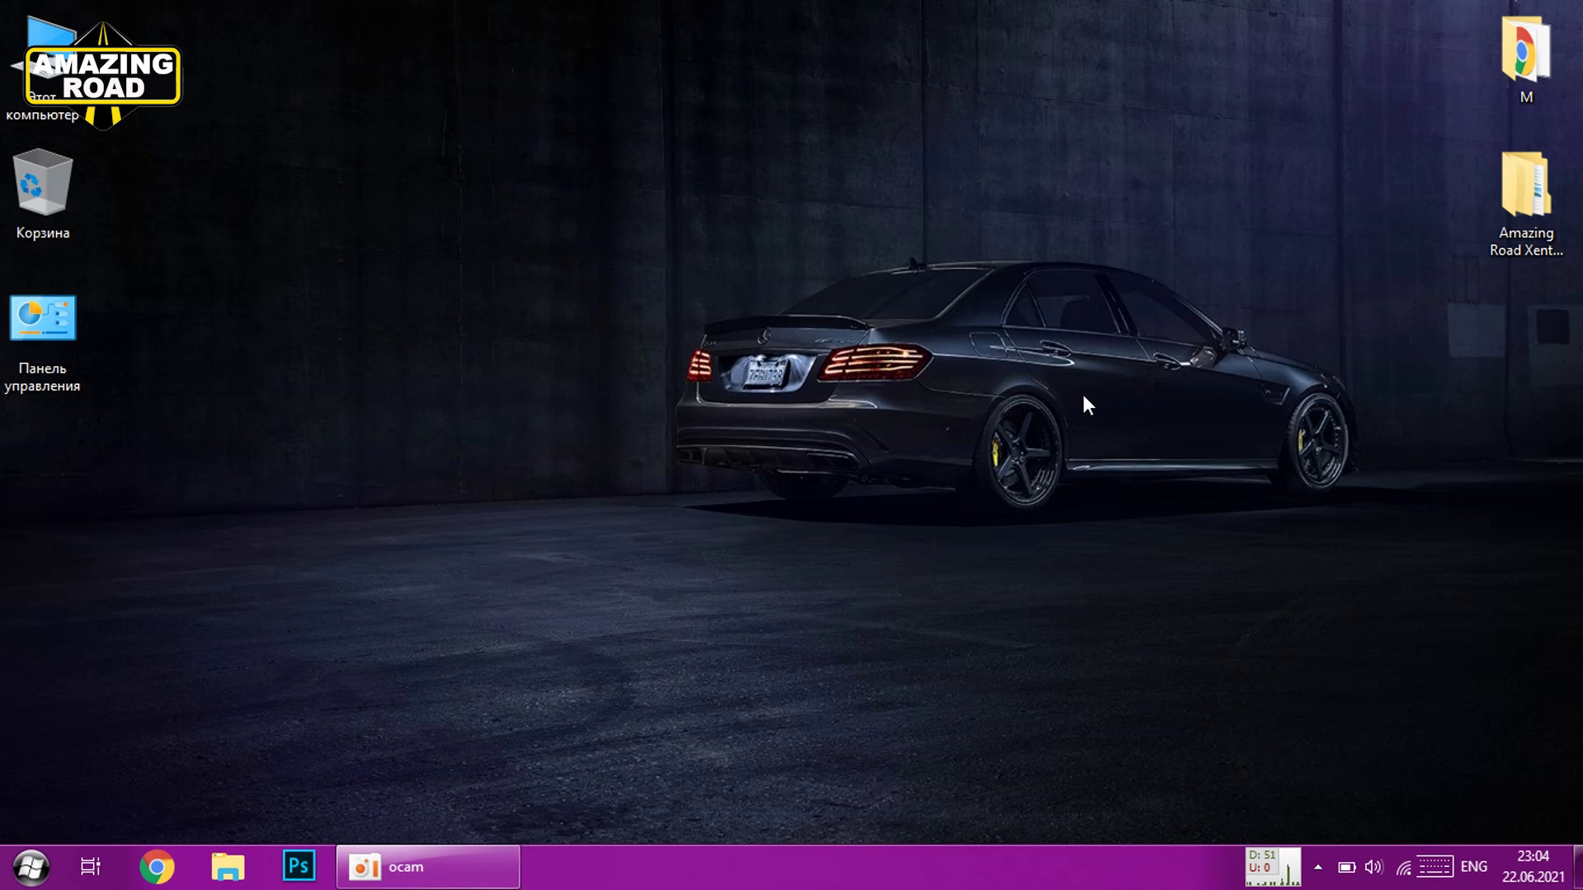
Run start from the XDOS 2021.06 folder in Amazing Road Xentry OpenShell 06.2021 as administrator and minimize the folder window.
click(1532, 225)
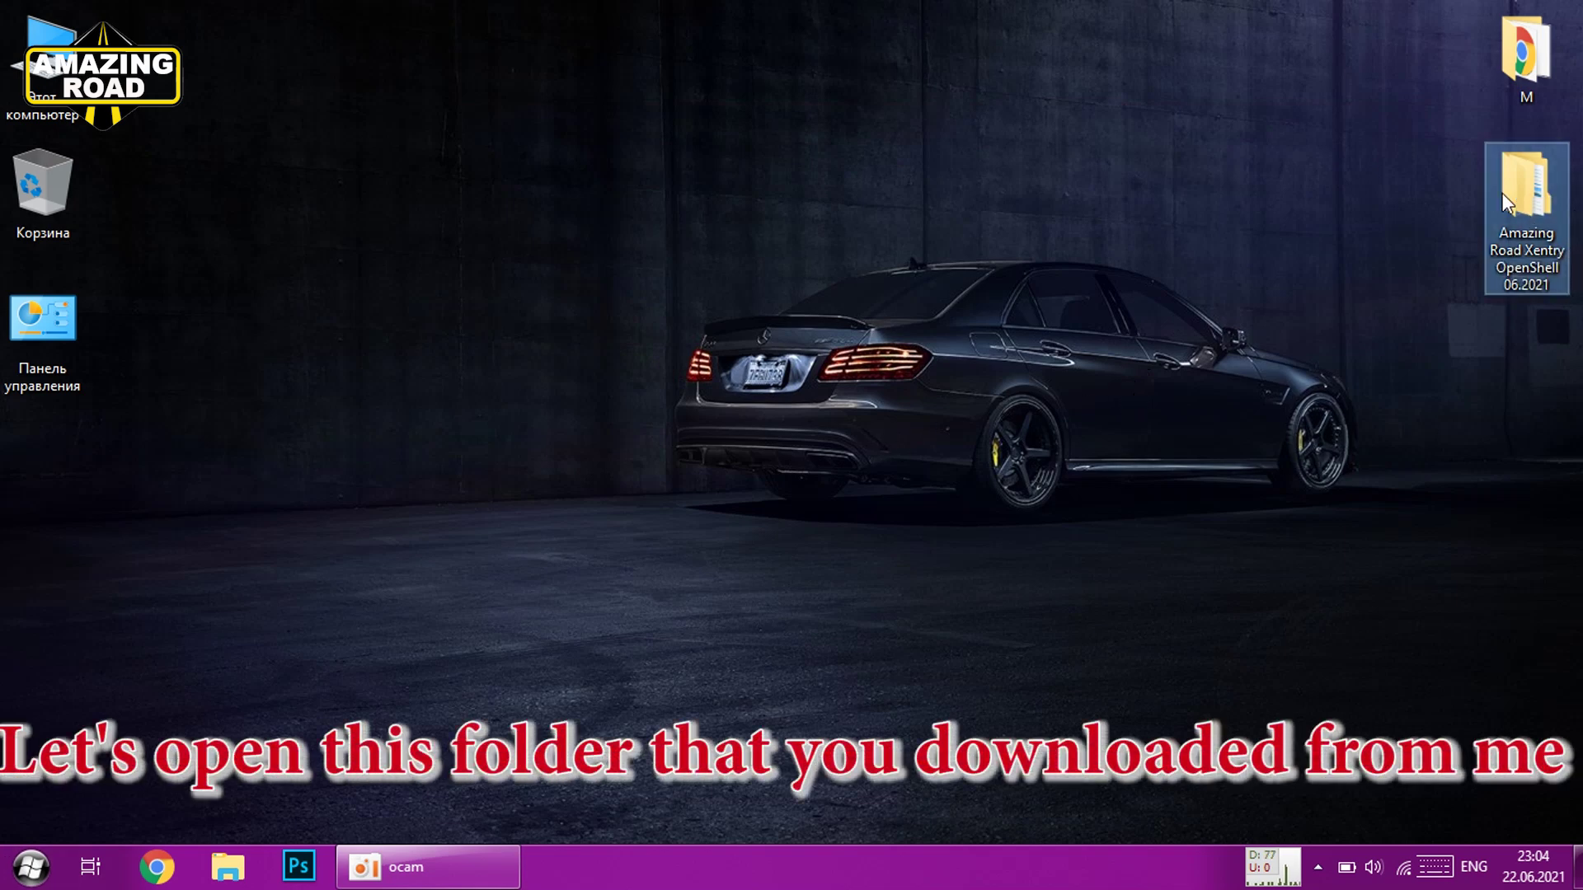
double_click(1512, 277)
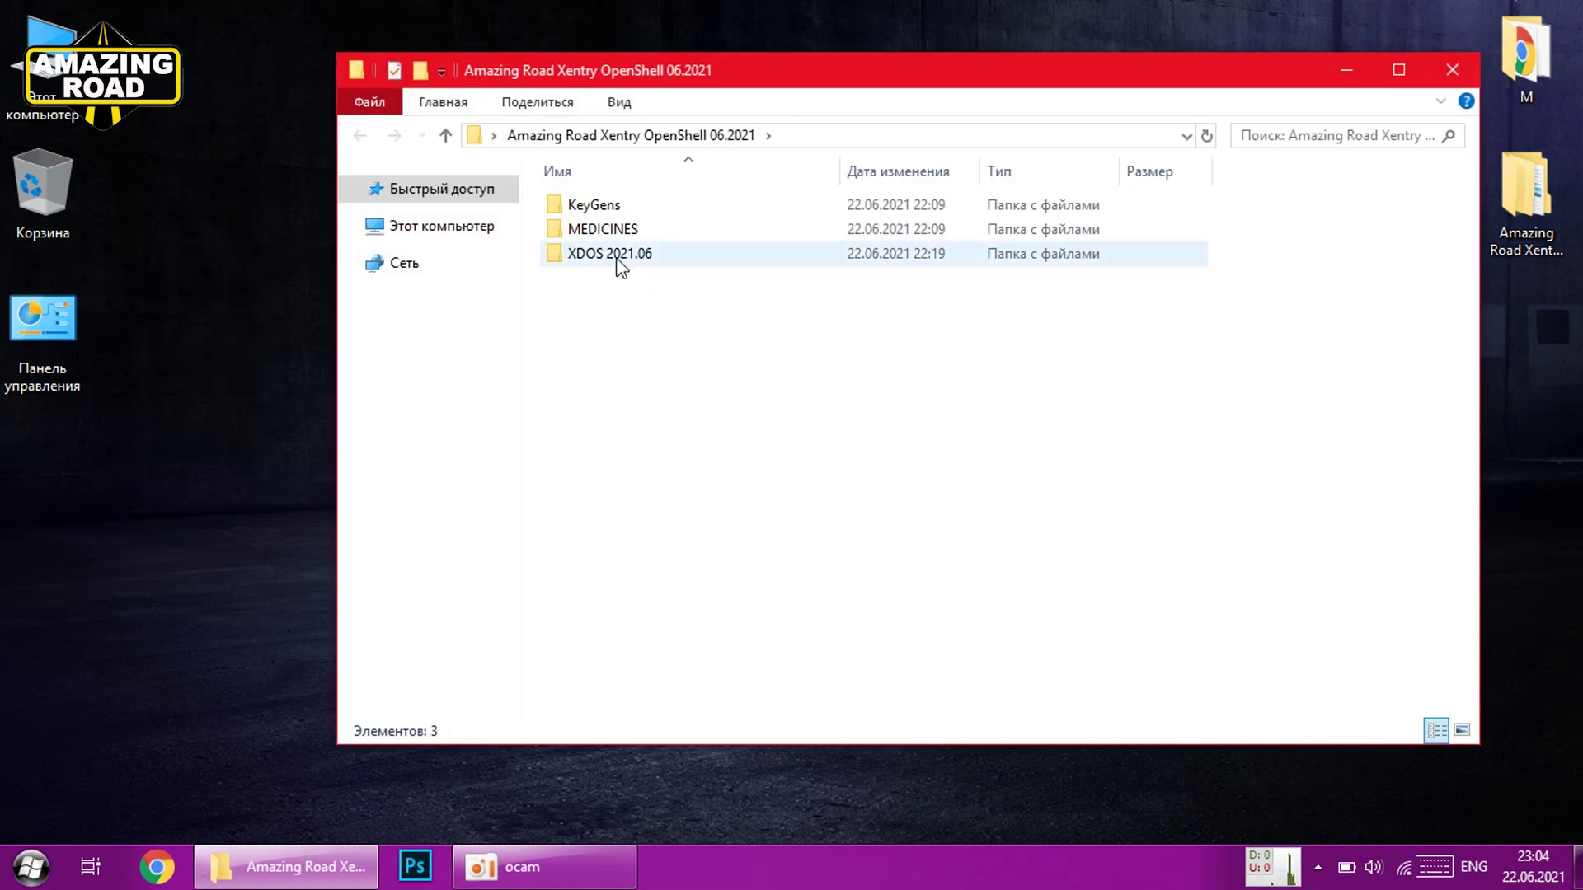
double_click(614, 255)
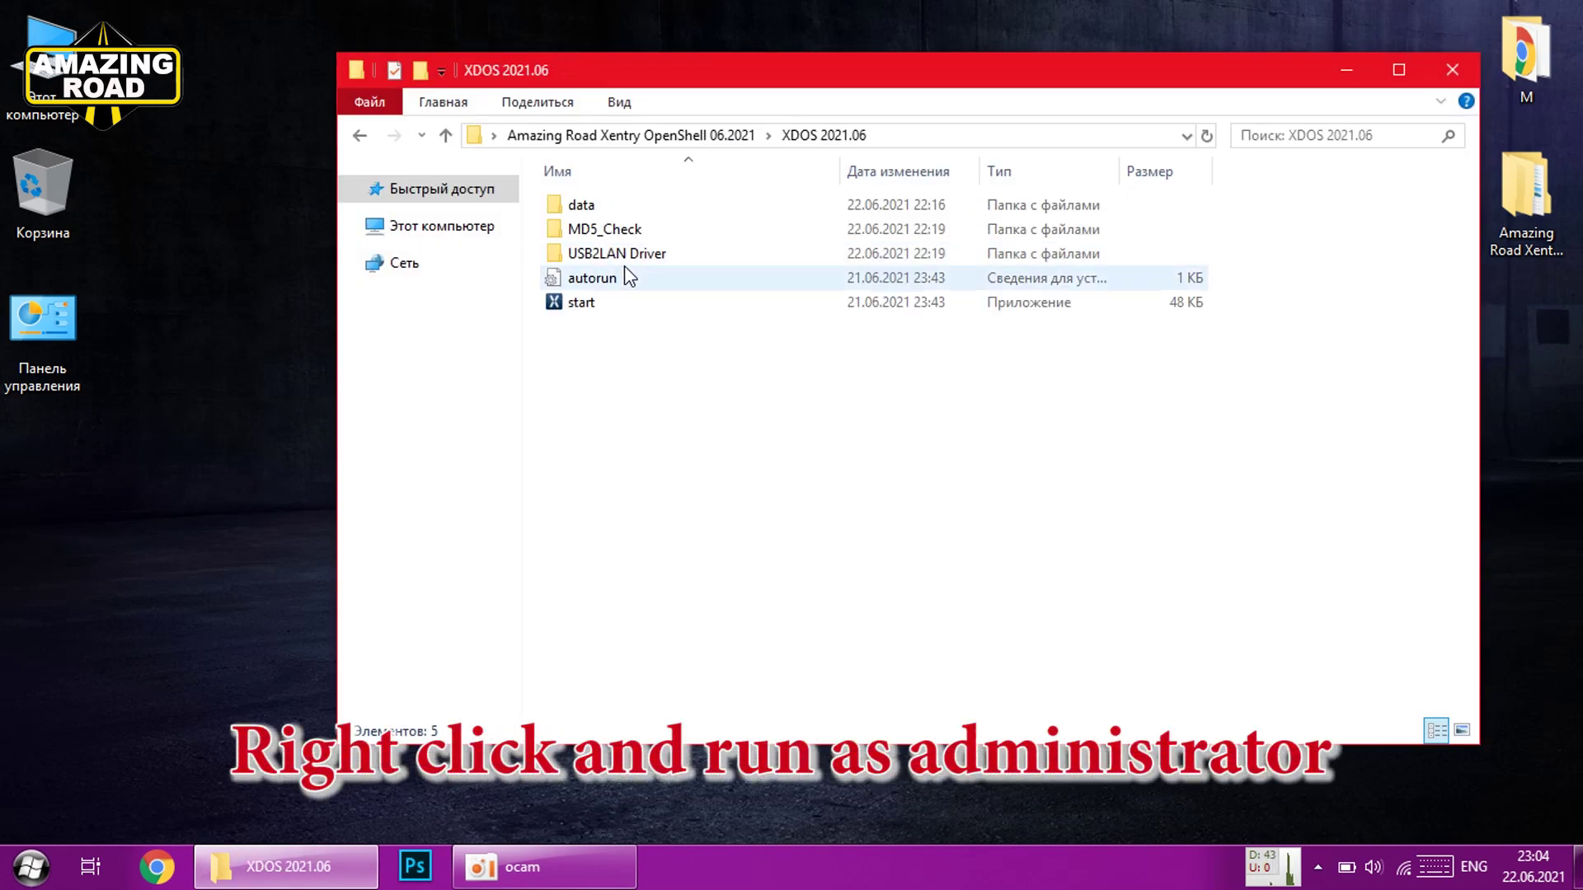
right_click(579, 304)
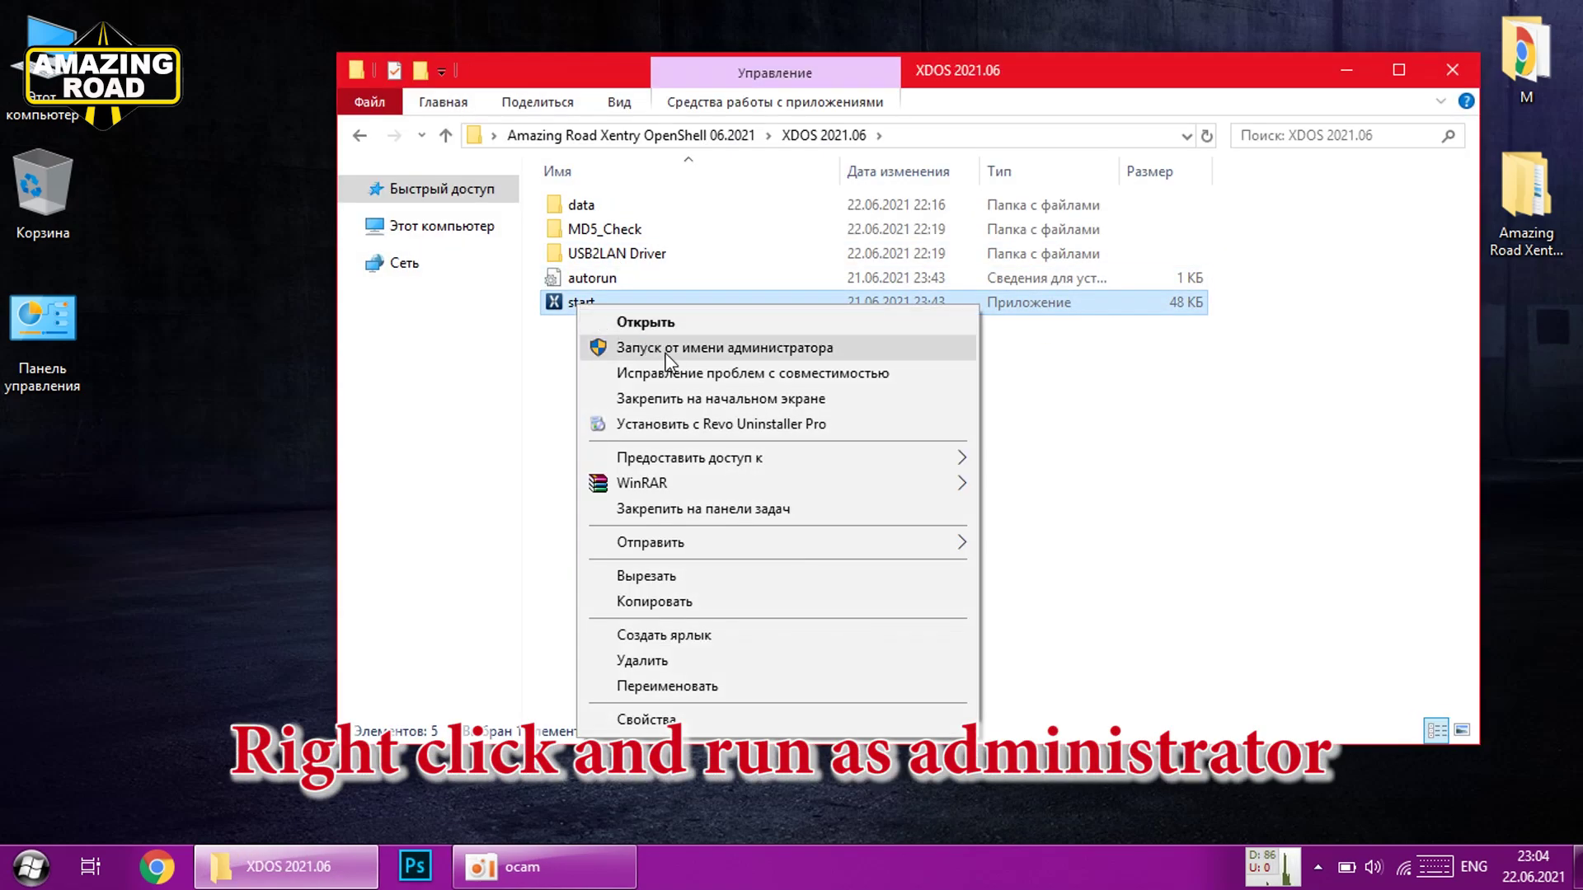
click(718, 348)
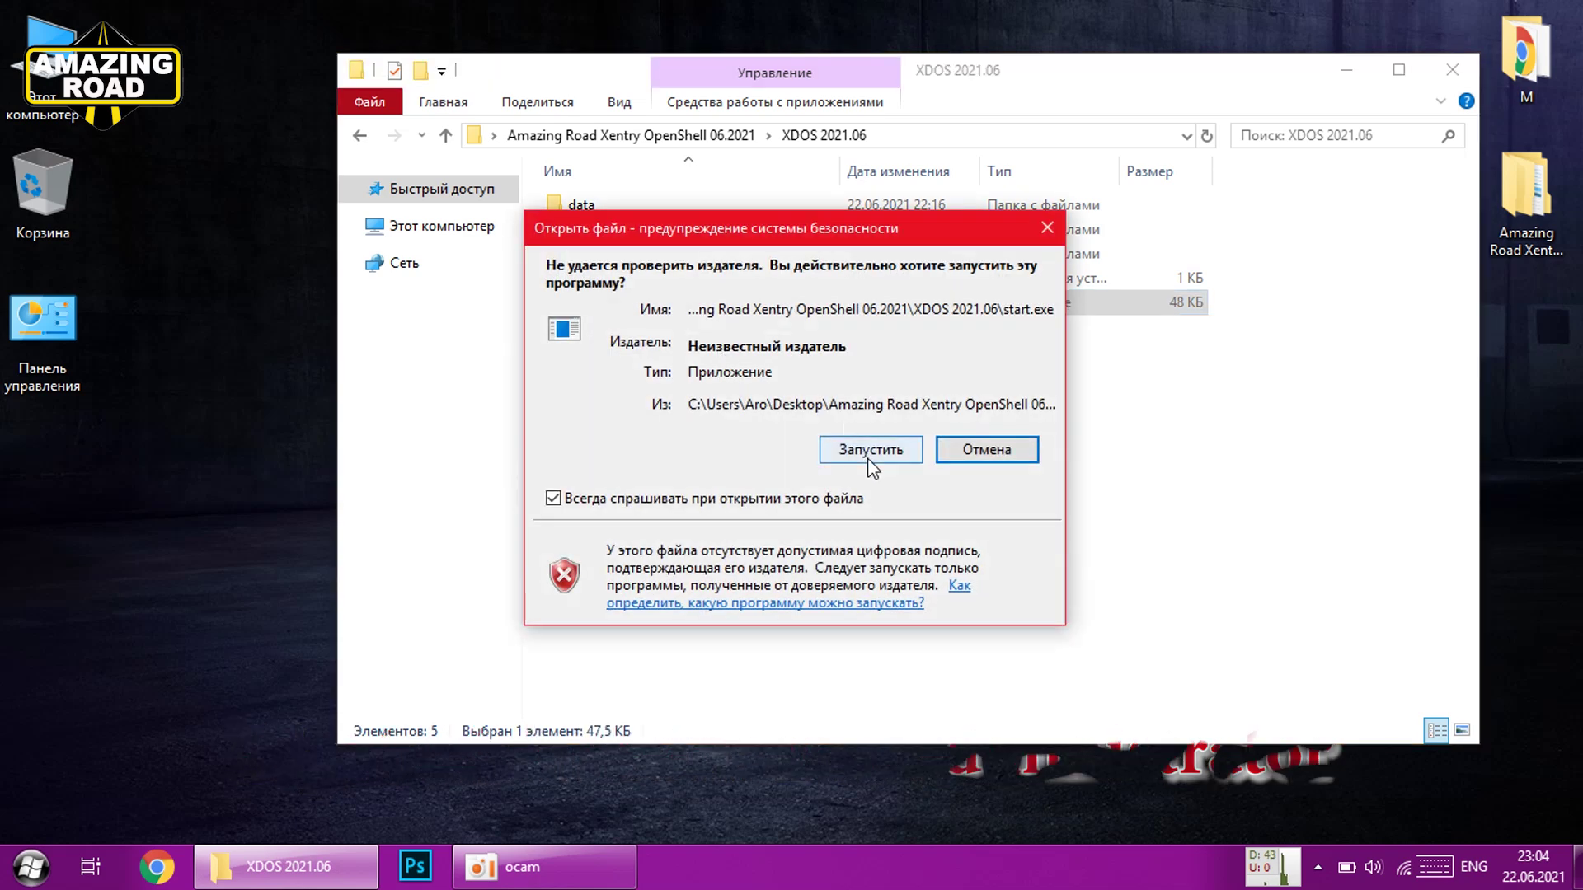
click(819, 460)
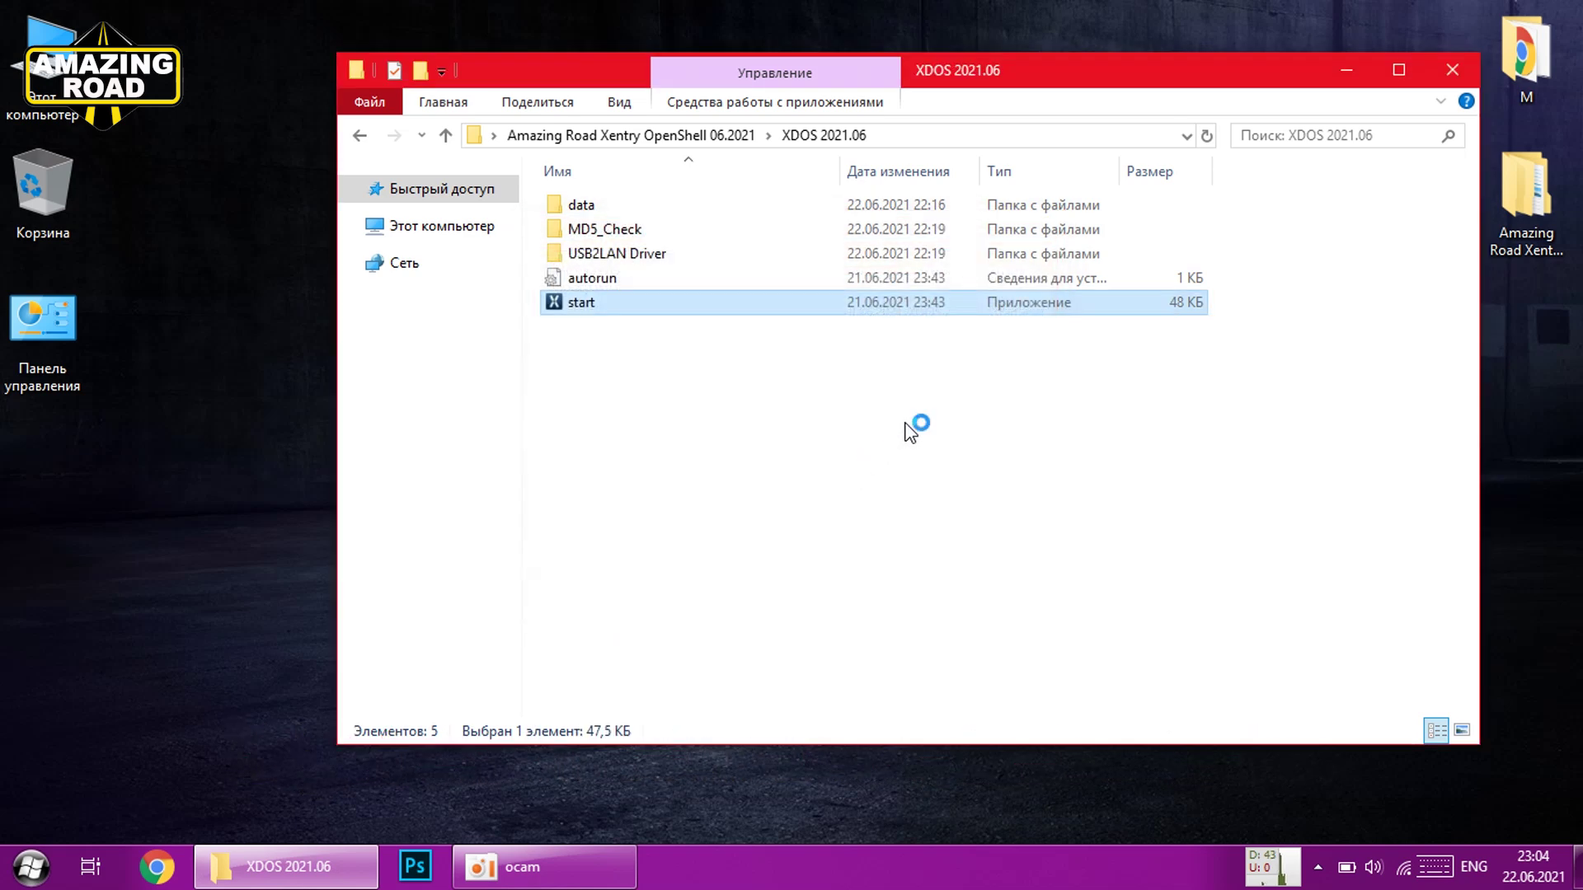
click(1346, 71)
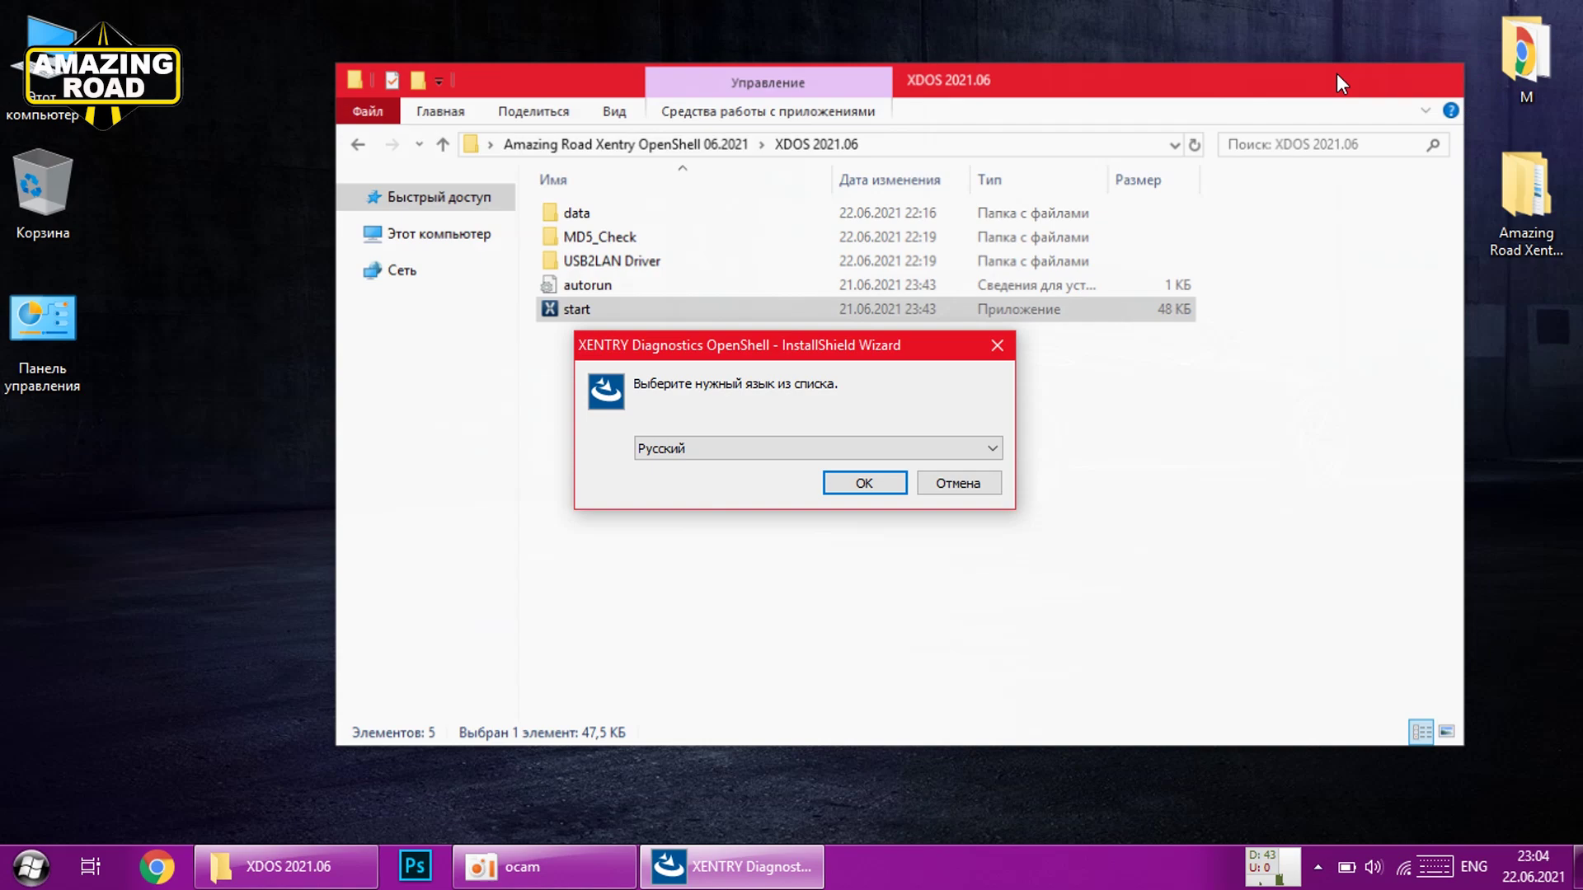
Accept Russian as the setup language and install the required Visual C++ and .NET Framework 4.8 components.
click(993, 450)
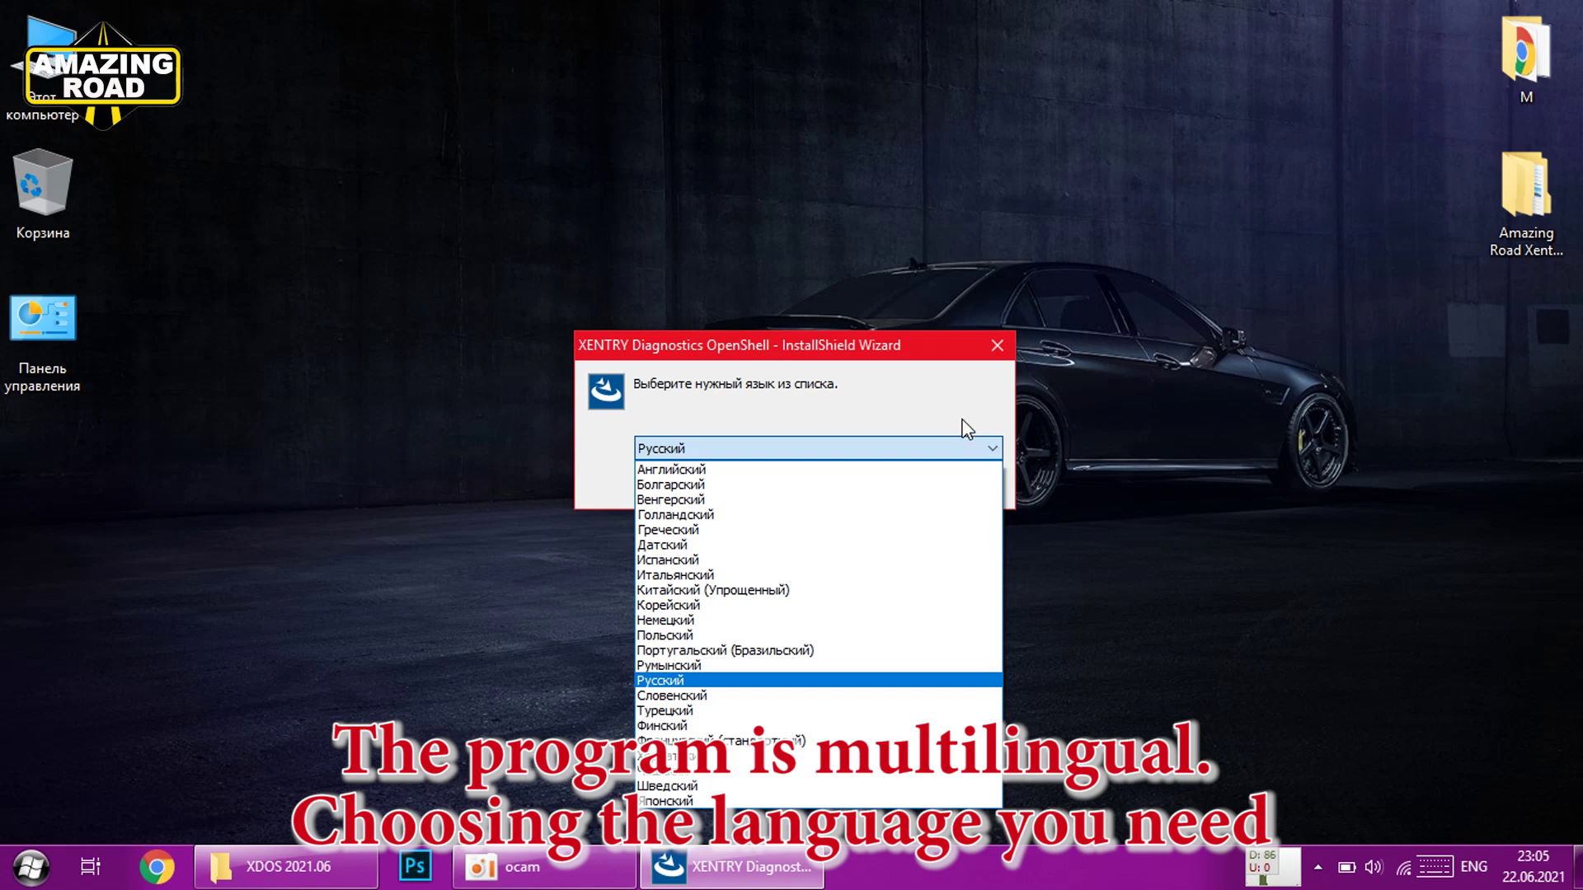
click(965, 429)
click(867, 487)
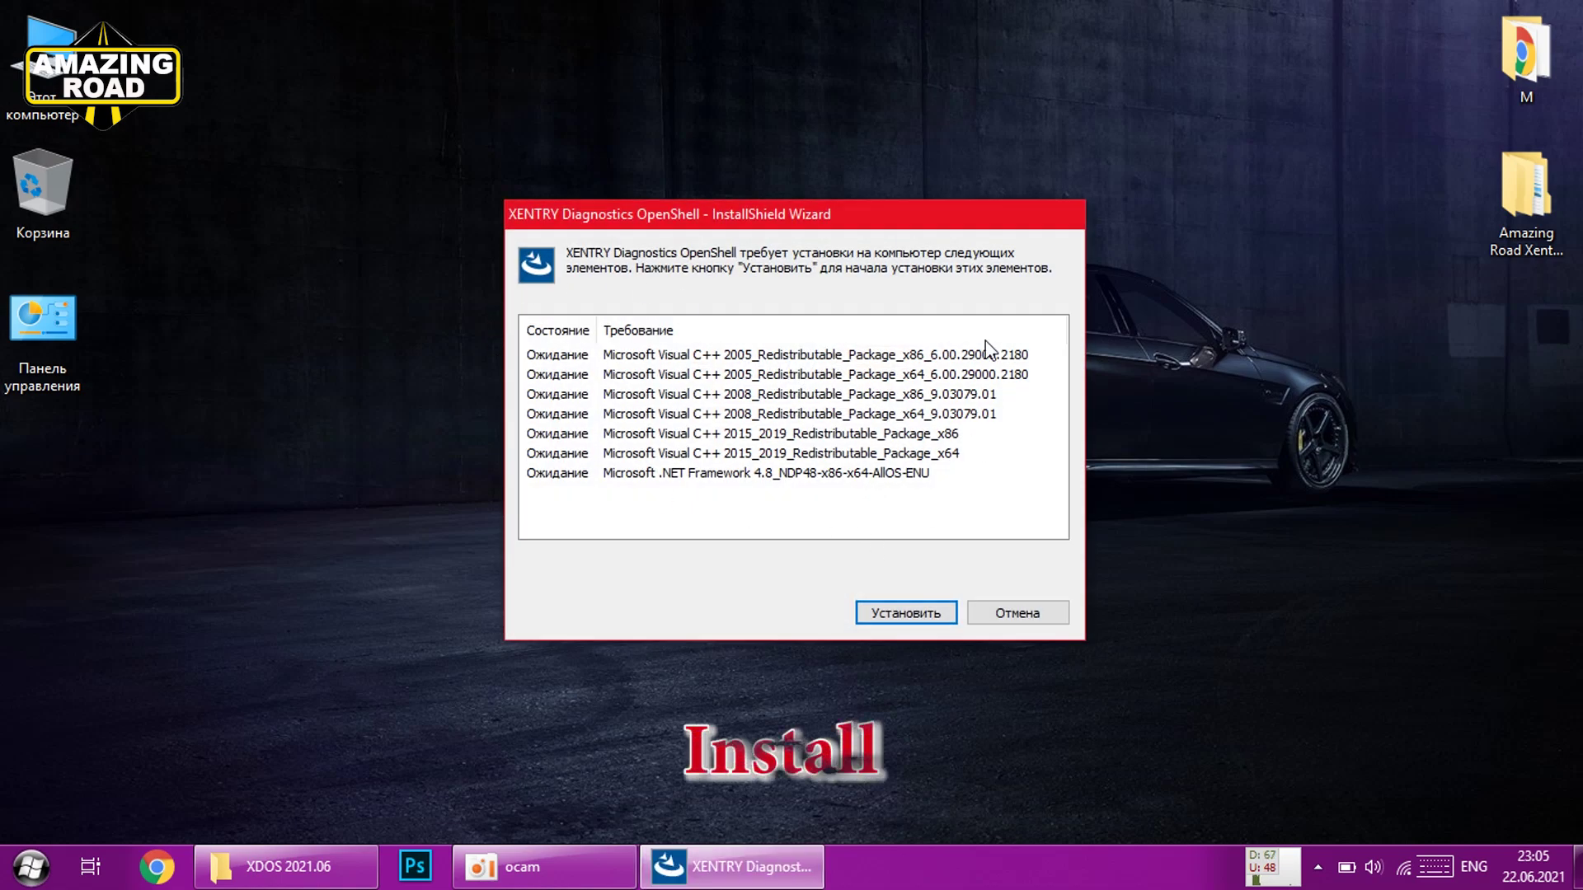
click(901, 618)
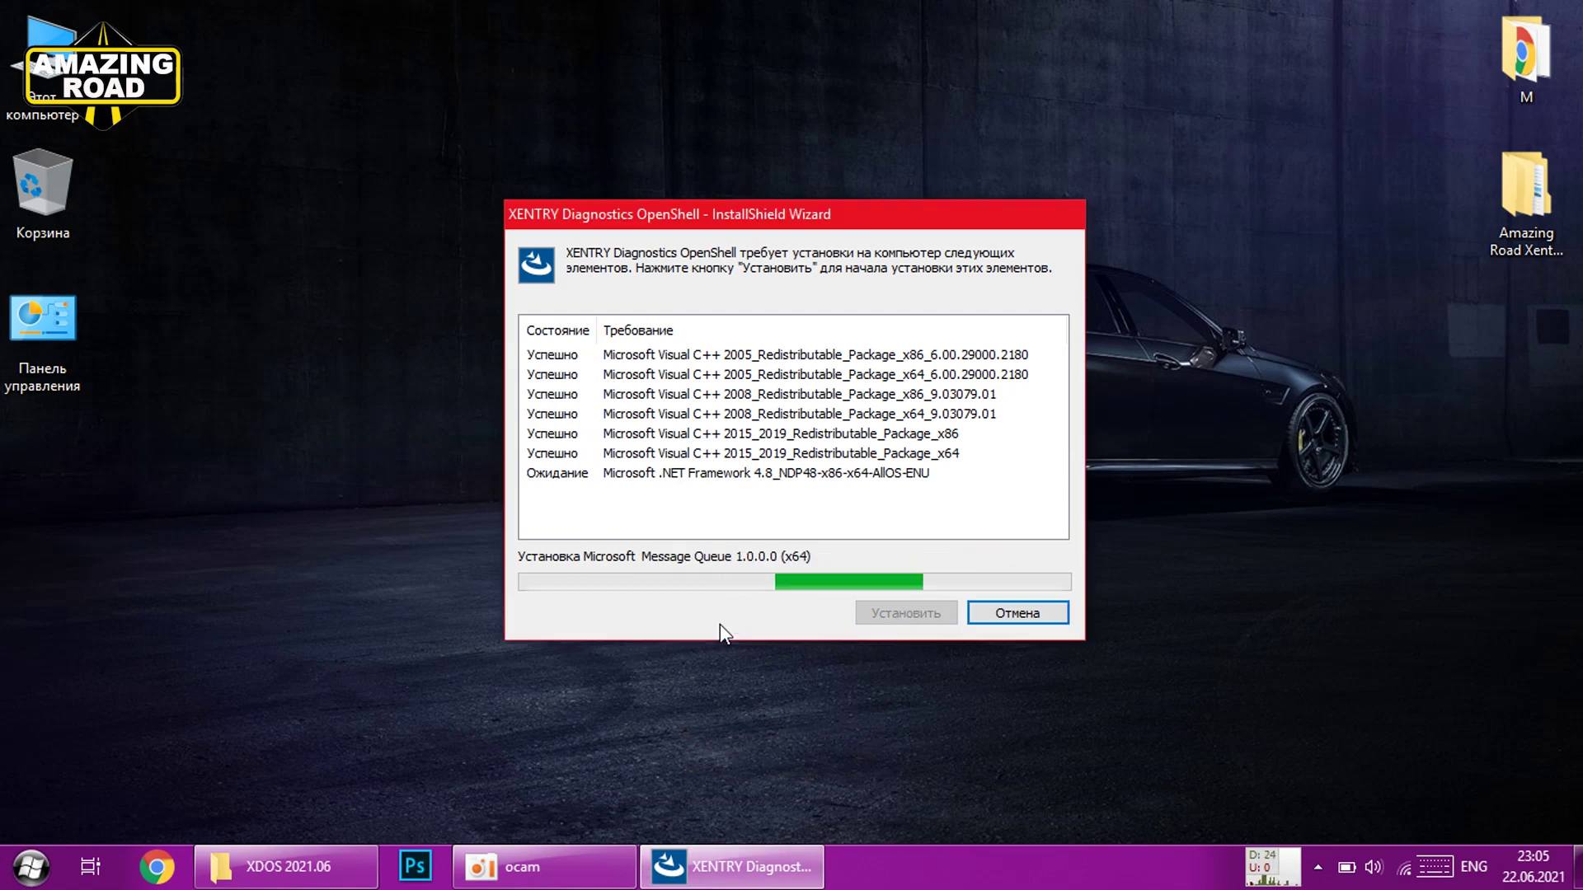
scroll(1056, 408, down, 1)
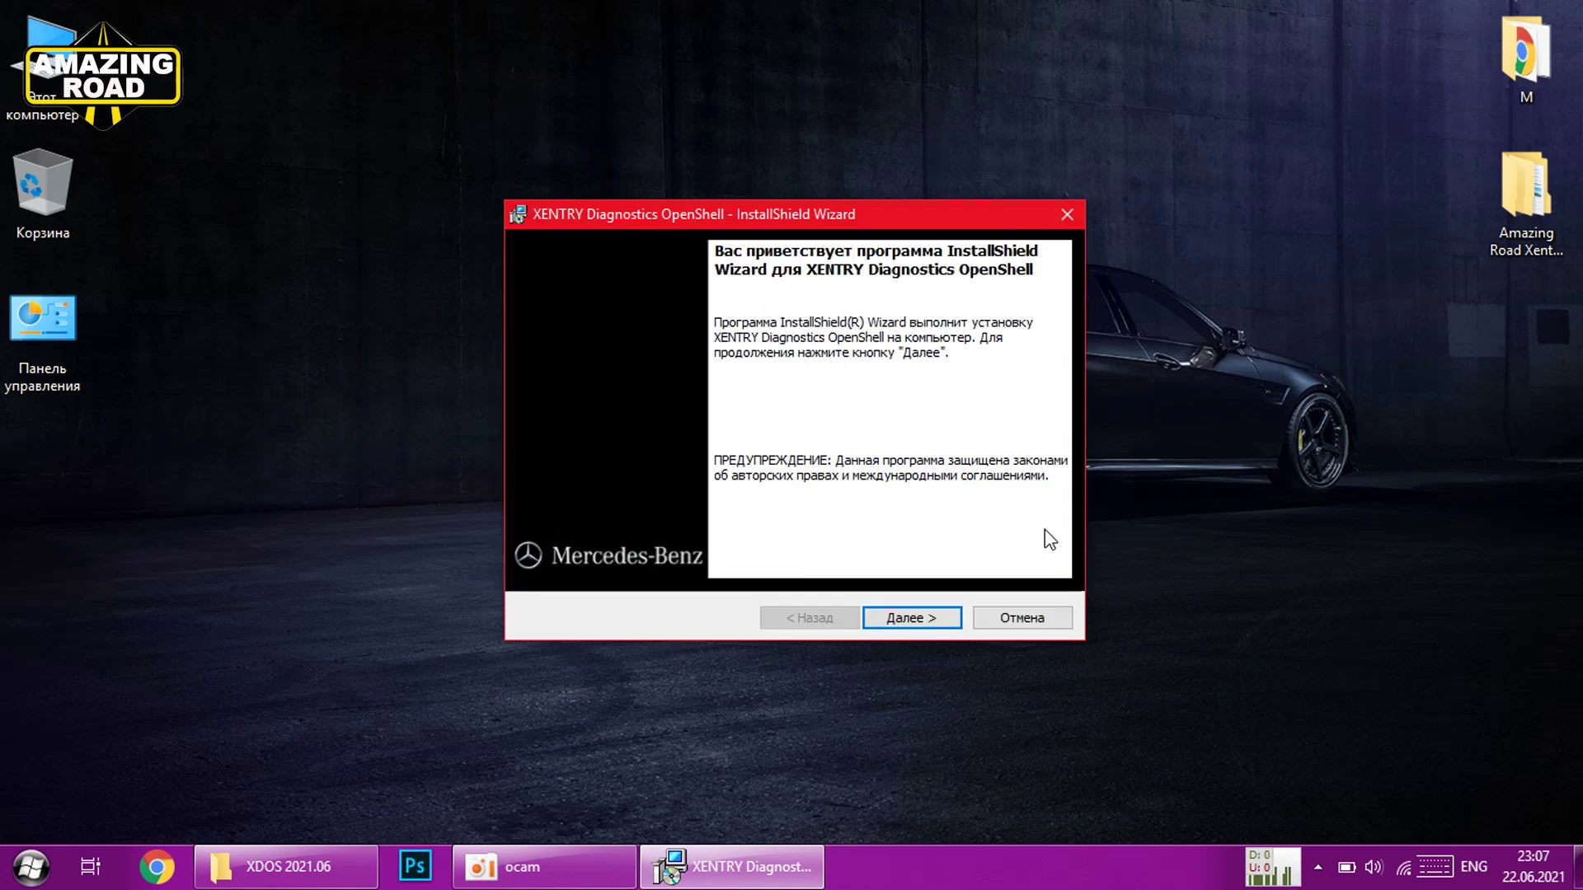
Accept the licence terms and install XENTRY Diagnostics OpenShell with the default components in C:\Program Files (x86)\Mercedes-Benz\.
click(913, 617)
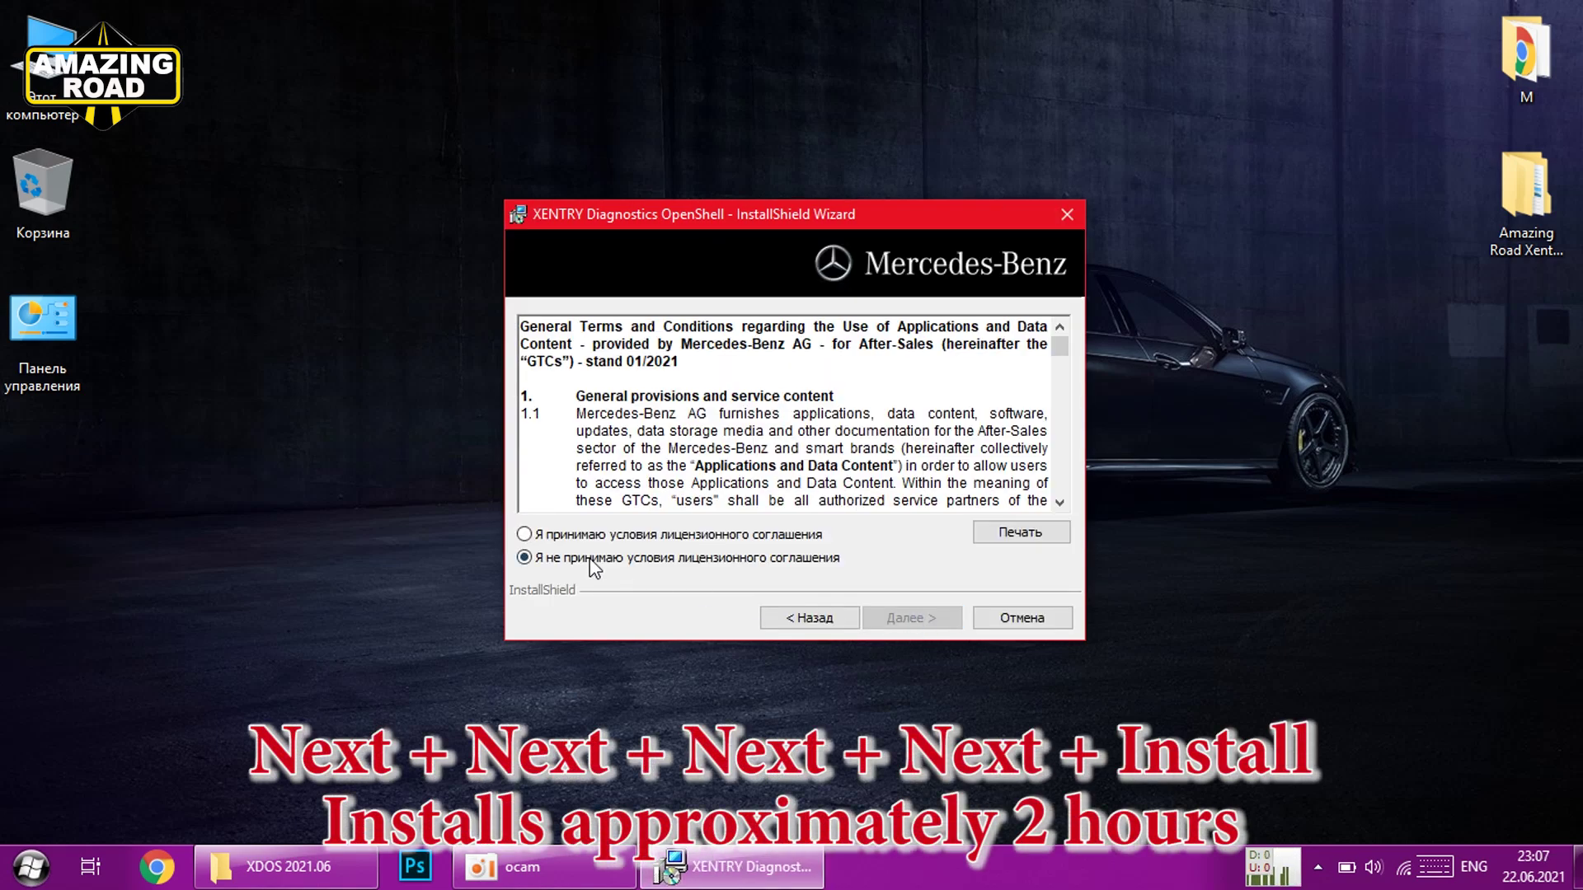
click(524, 534)
click(925, 620)
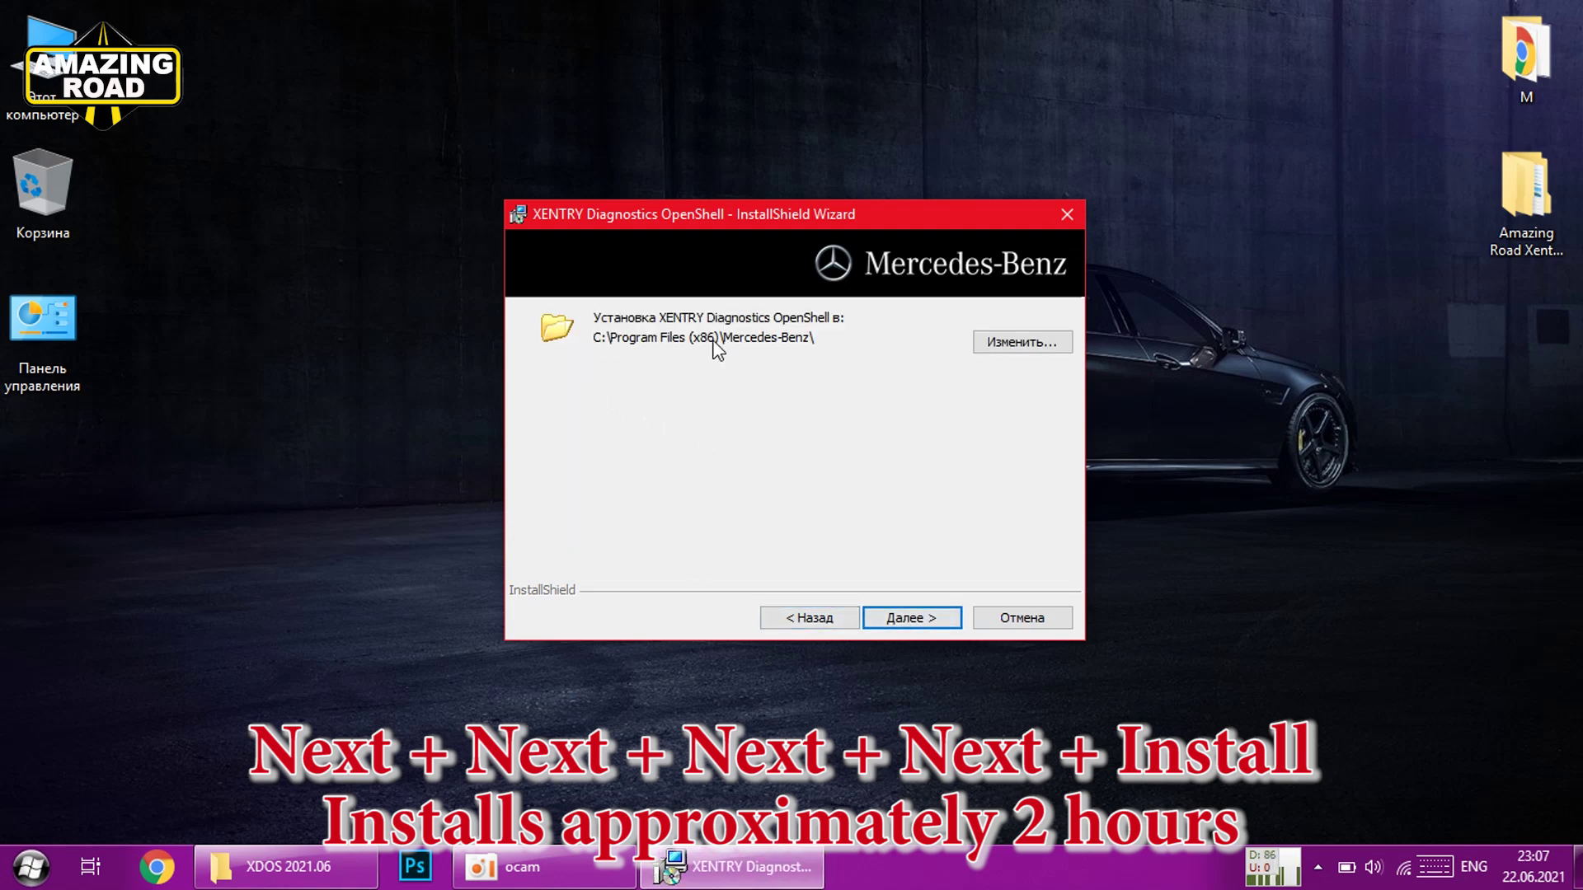
click(919, 620)
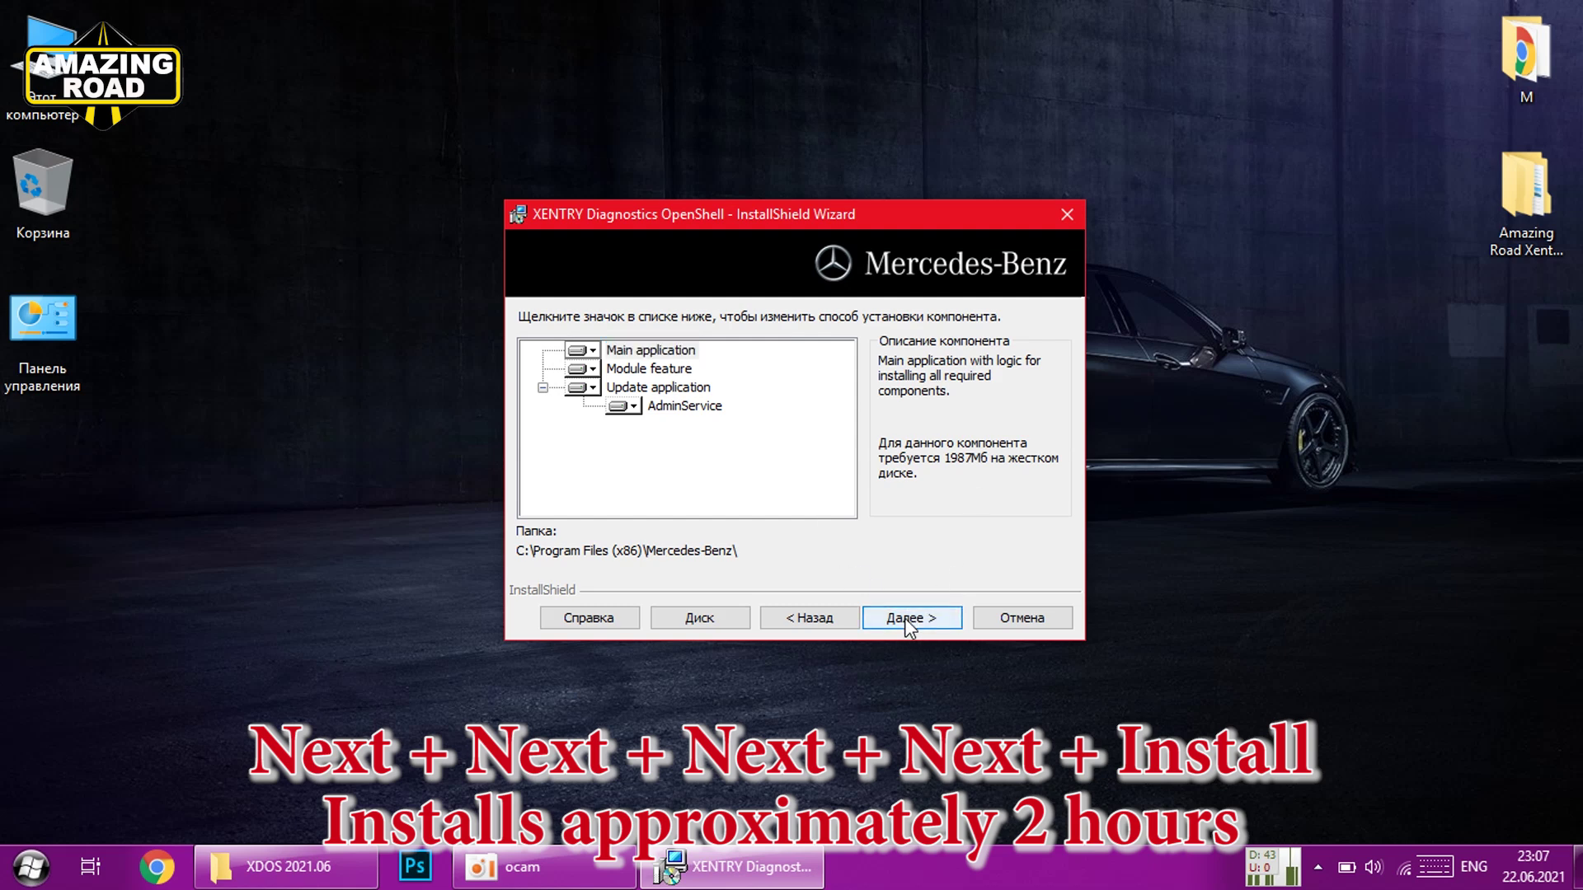
click(907, 620)
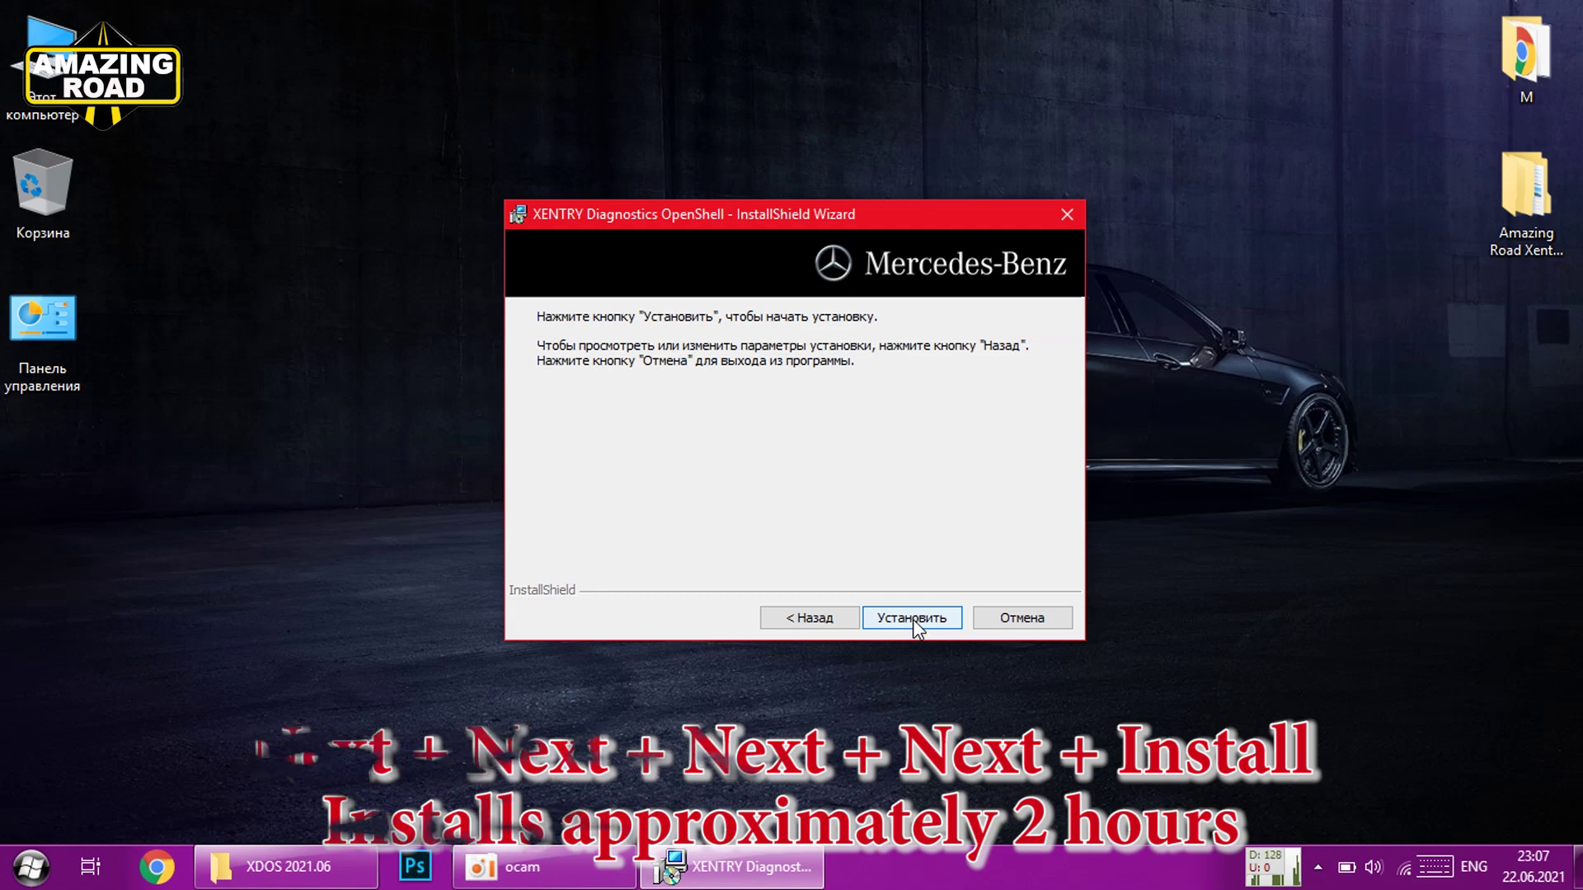
click(912, 620)
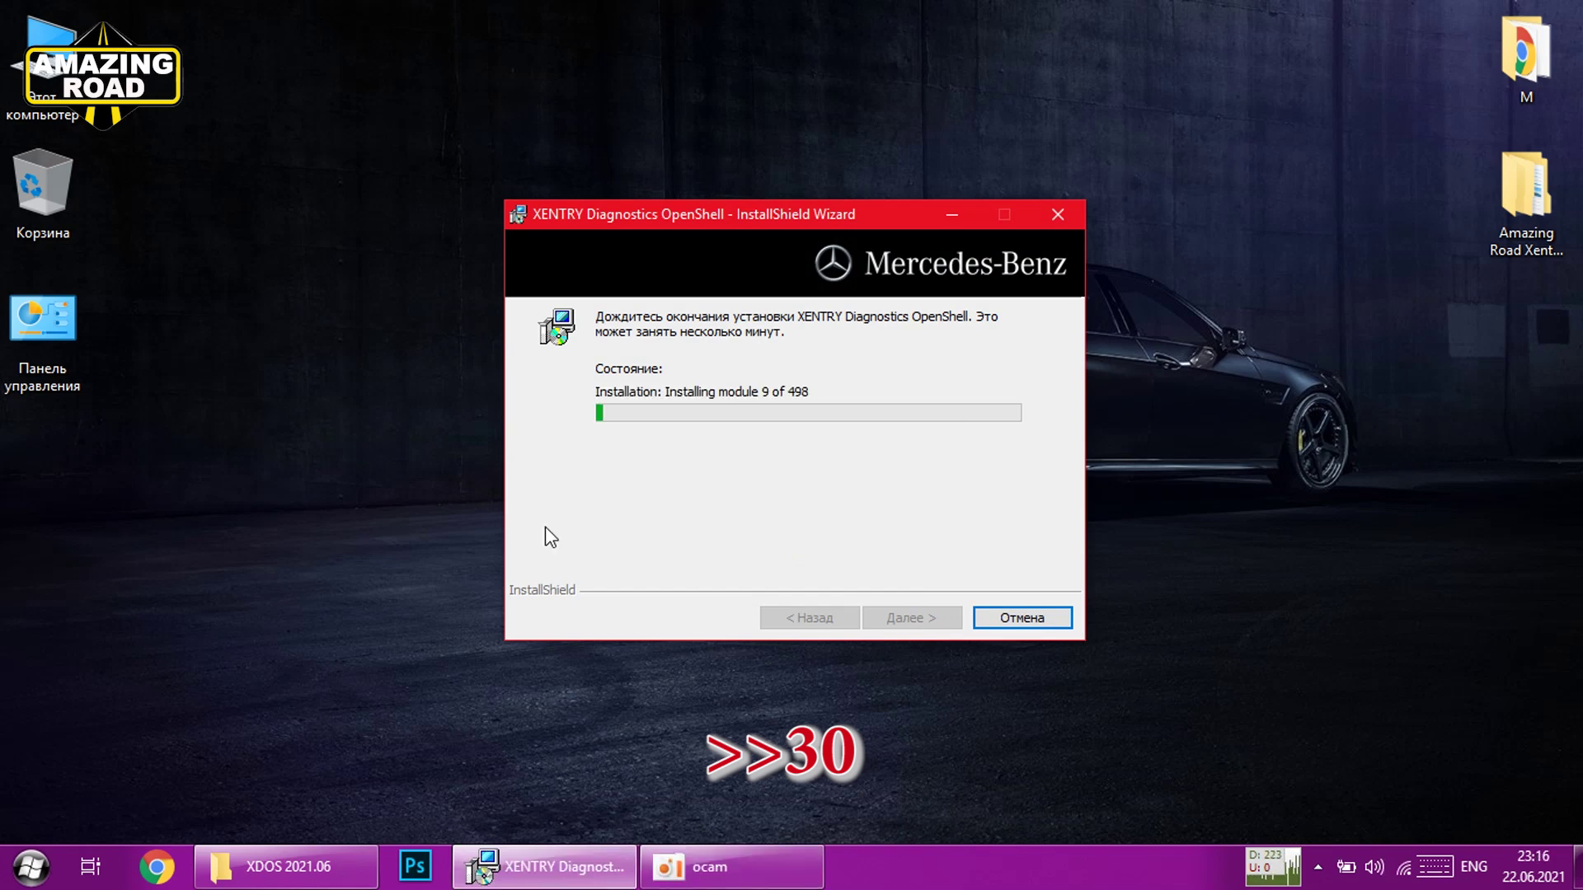
Finish the XENTRY Diagnostics OpenShell setup wizard without showing the Windows Installer log.
click(43, 589)
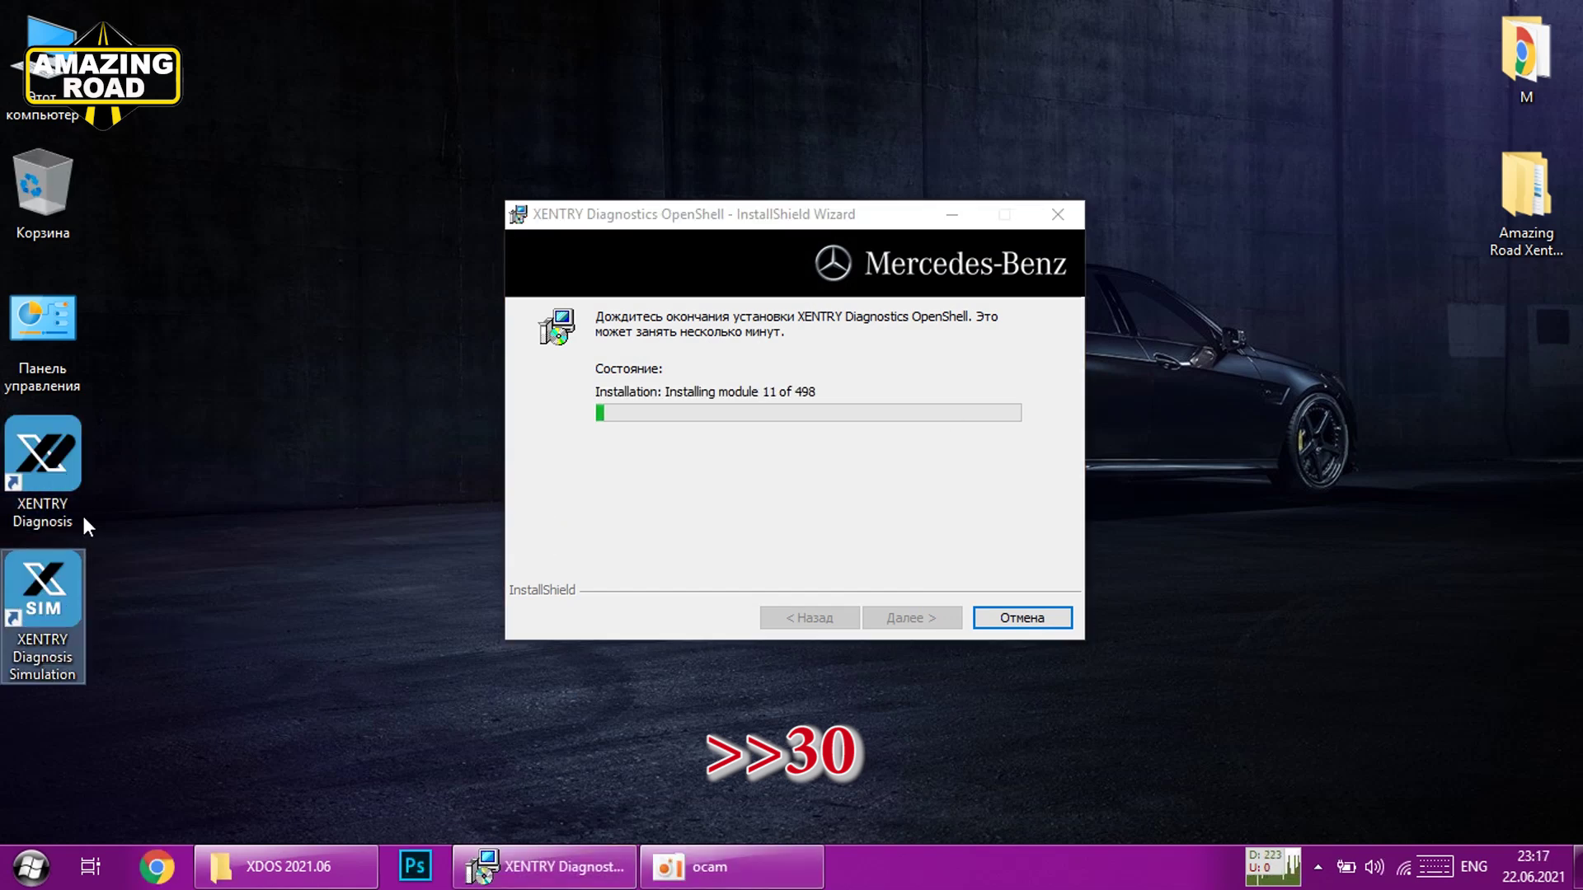
click(81, 513)
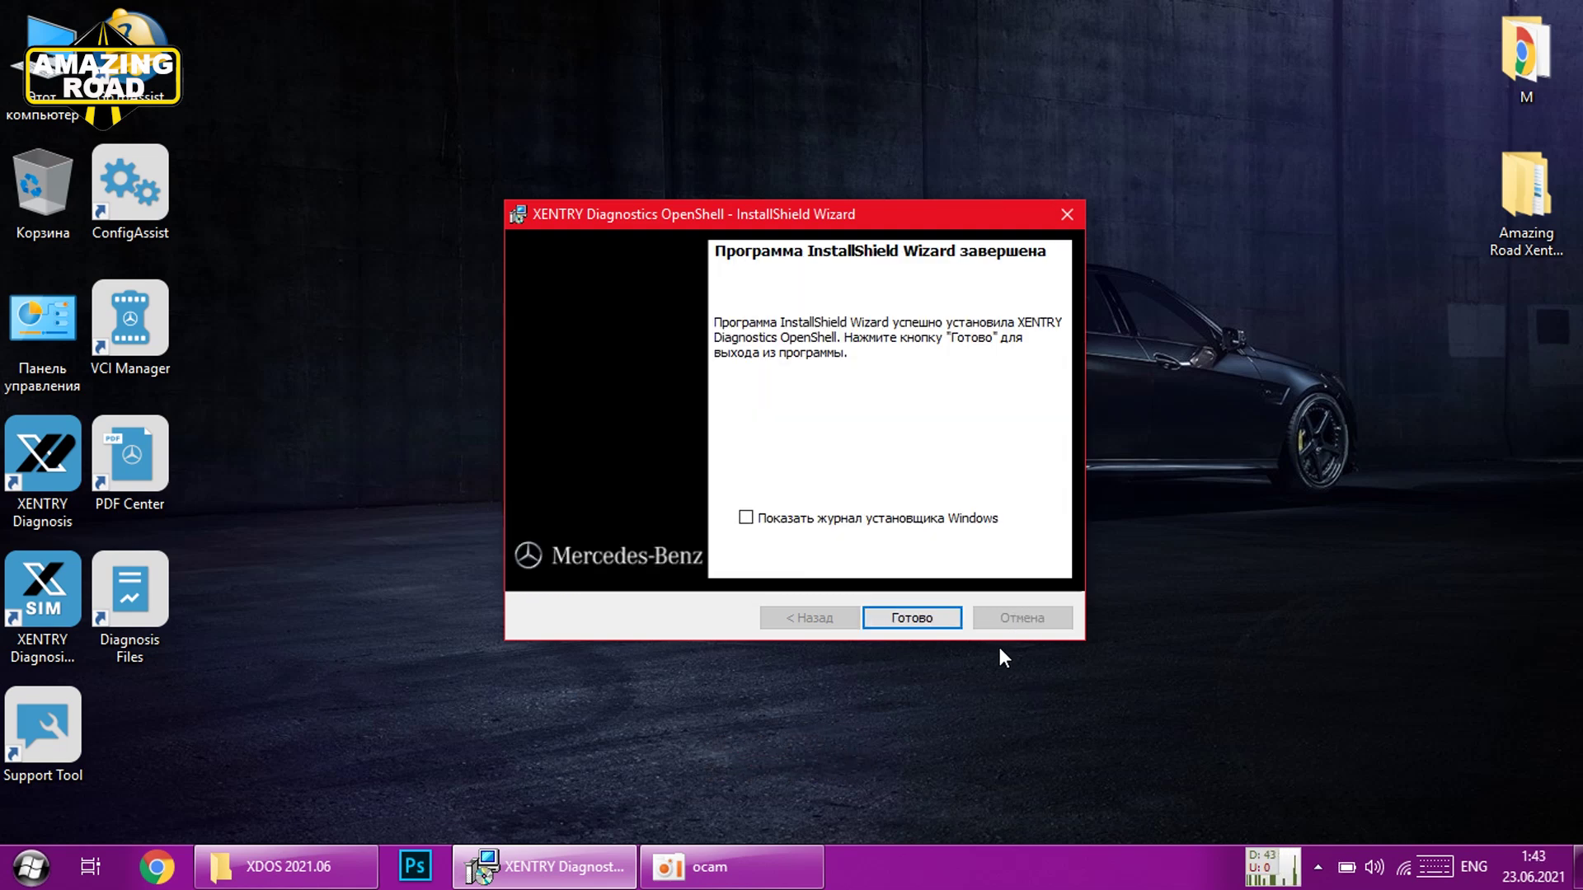
click(933, 620)
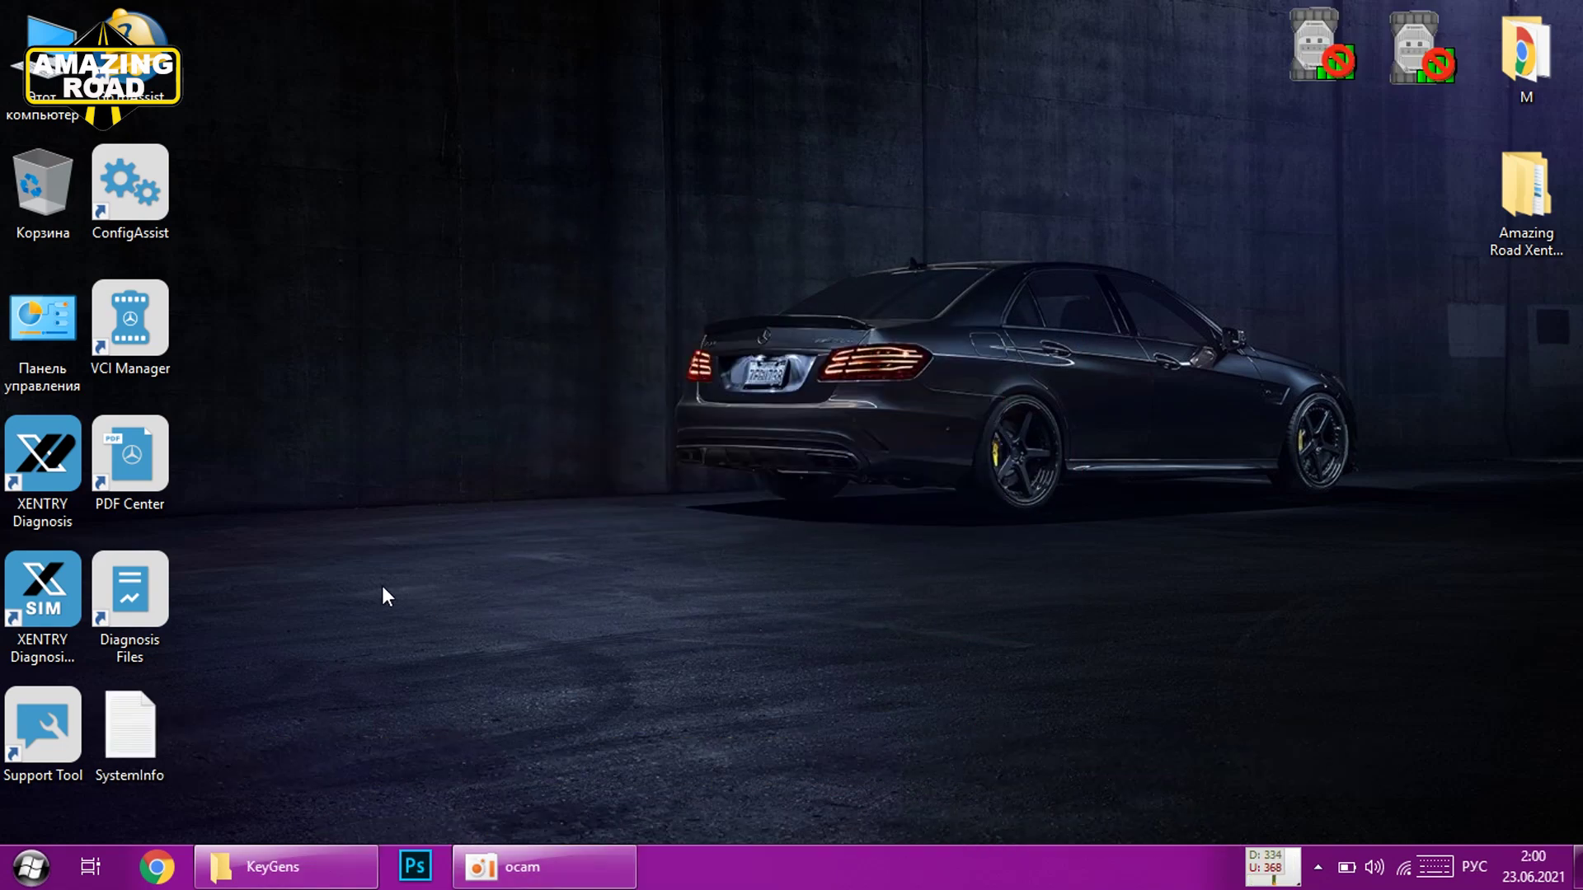
Launch XENTRY Diagnosis to check its startup and close the login window.
double_click(64, 449)
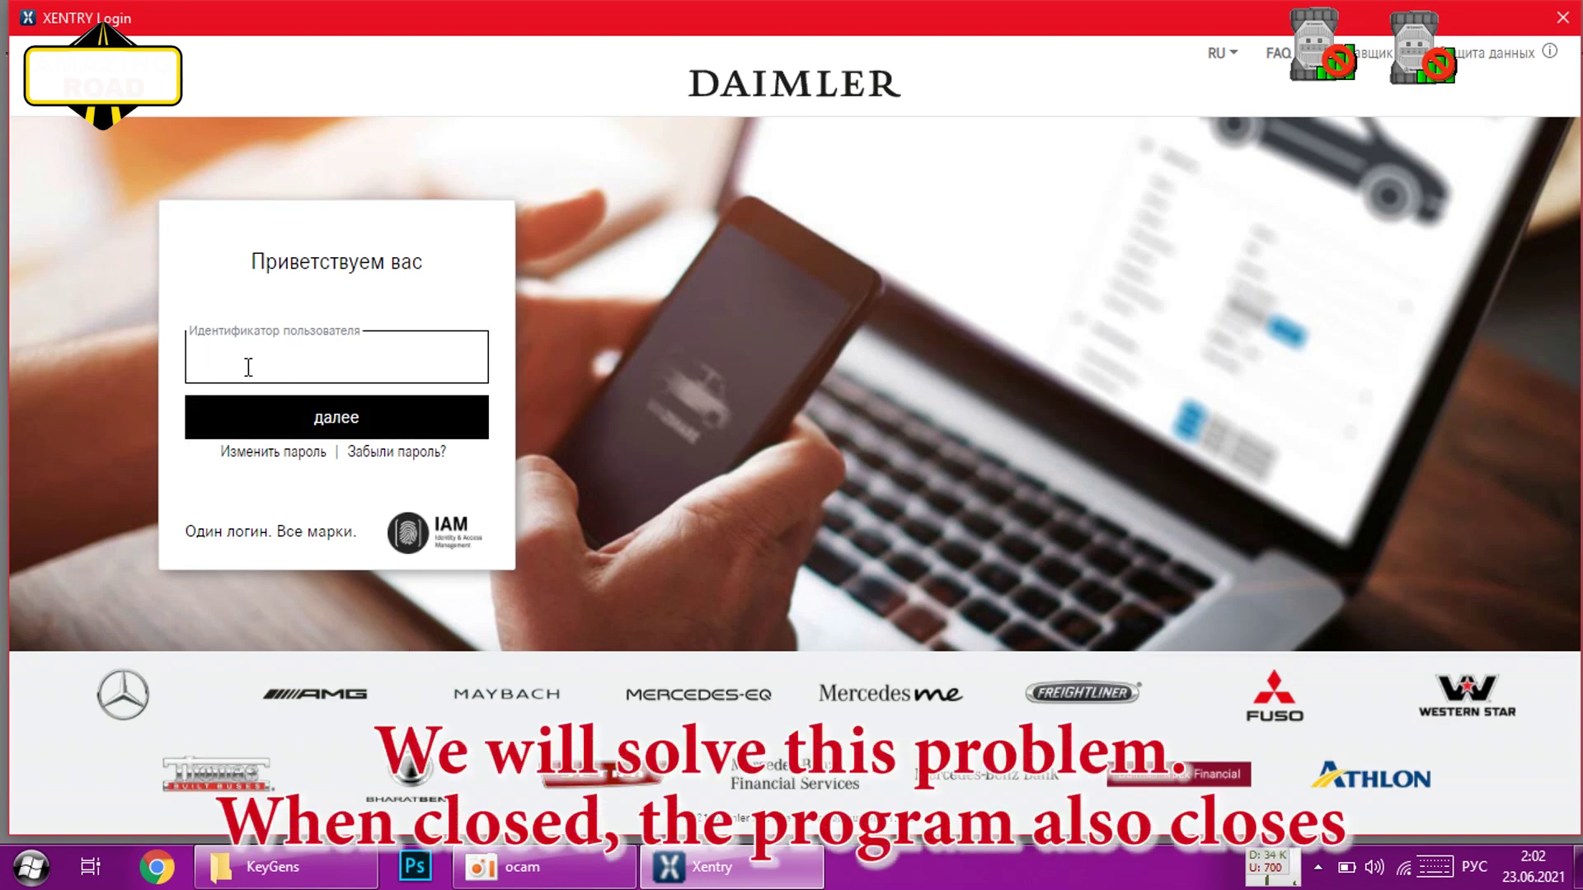
click(1562, 18)
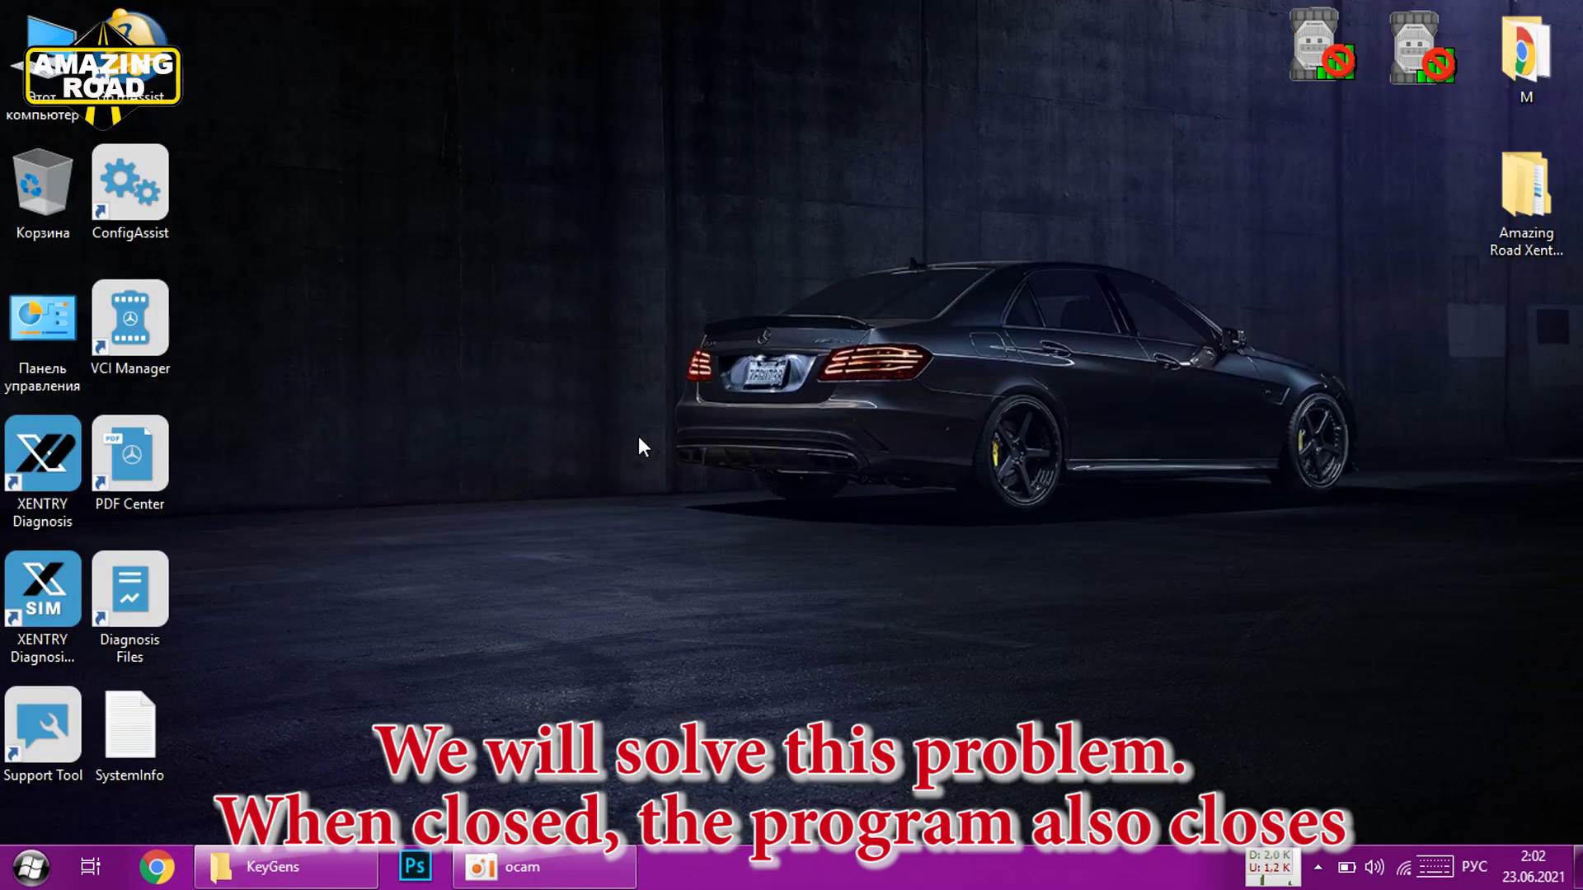
Copy all four service files from MEDICINES\XDOS Login Remove for OFFLINE USE\Mercedes-Benz\Xentry\bin in the Amazing Road Xentry OpenShell 06.2021 folder.
click(286, 866)
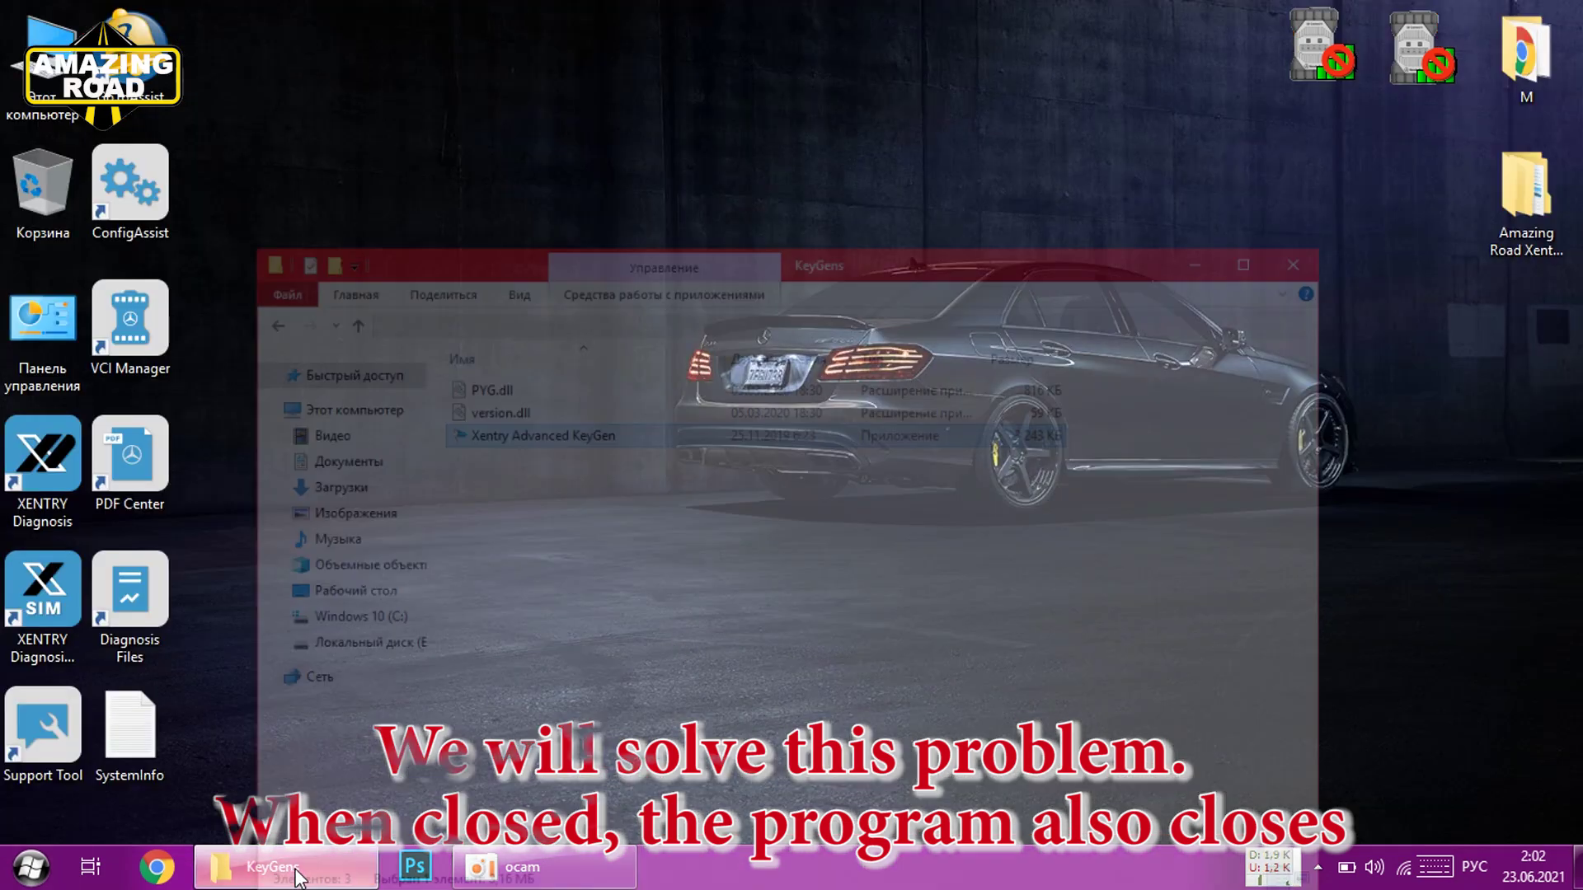
key(alt+Up)
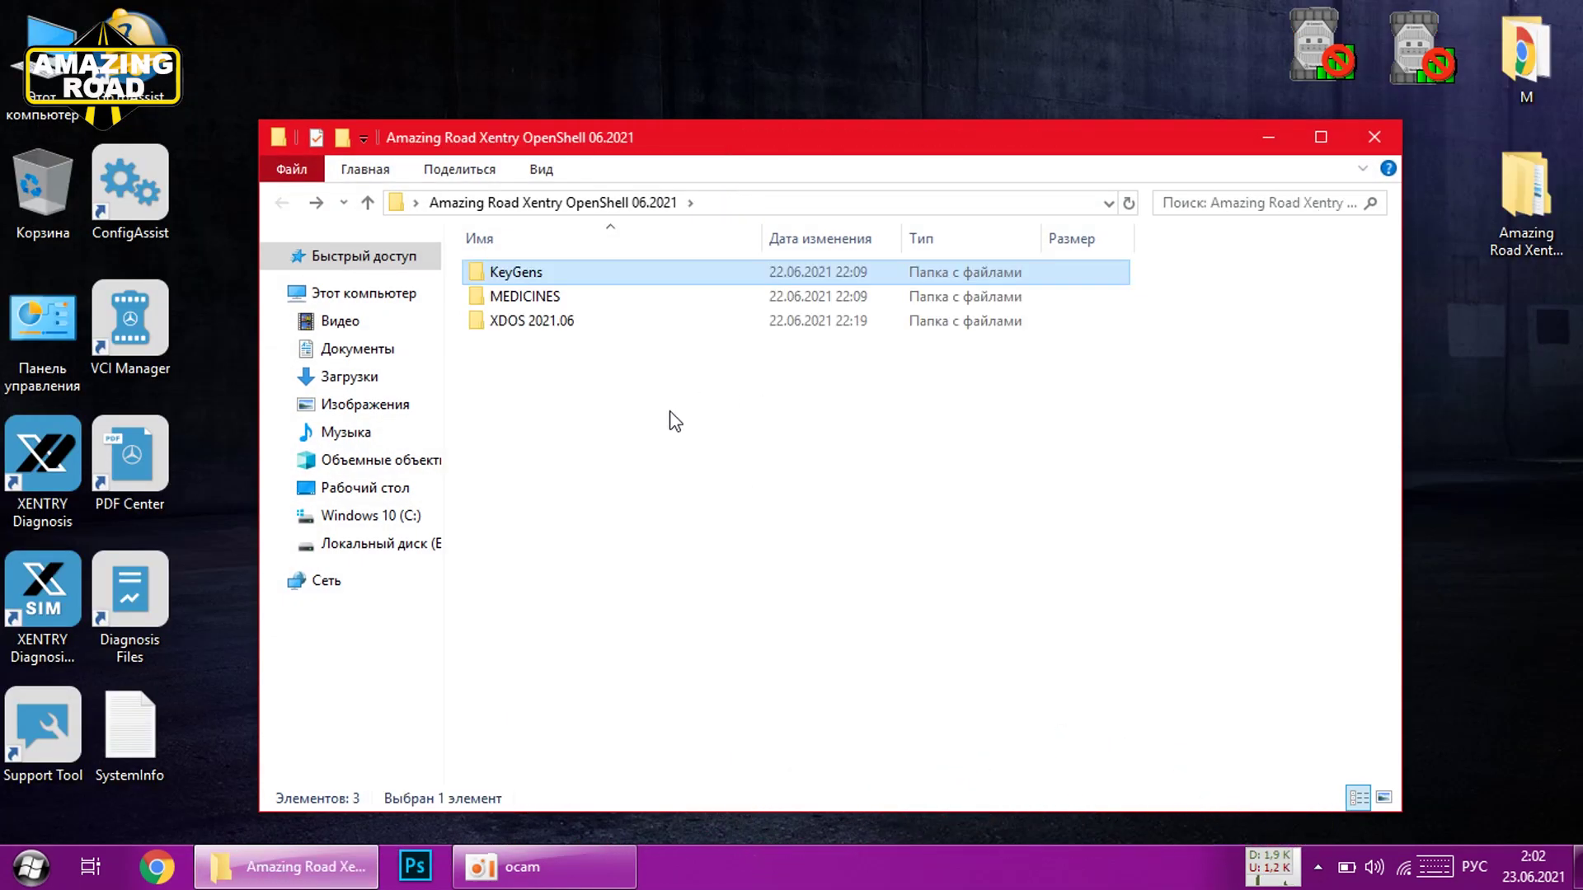
double_click(528, 298)
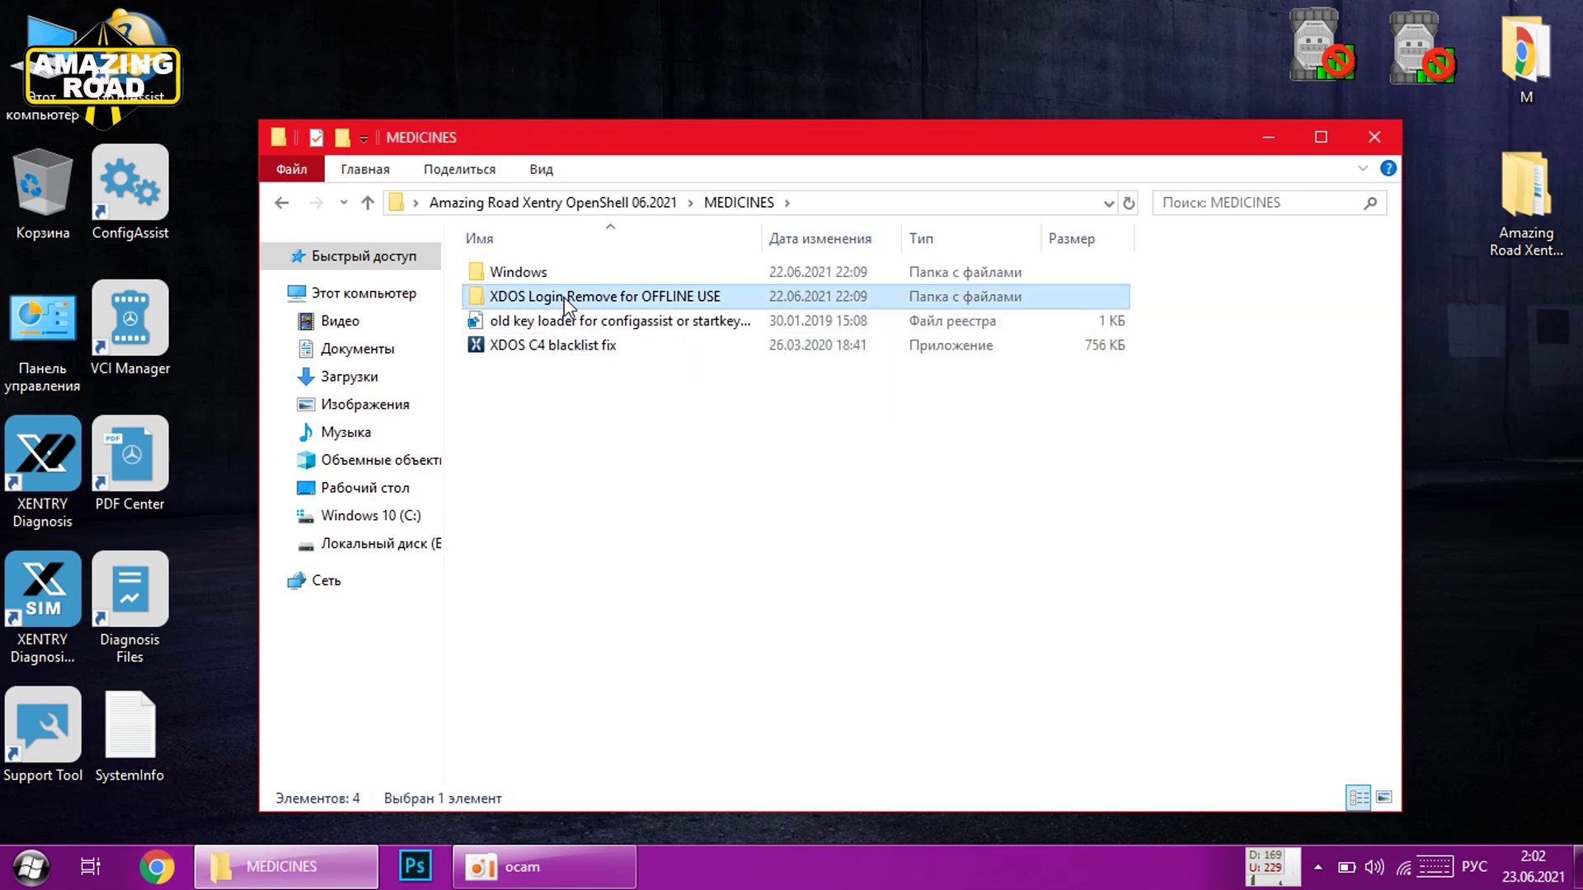
double_click(567, 301)
click(564, 279)
double_click(563, 278)
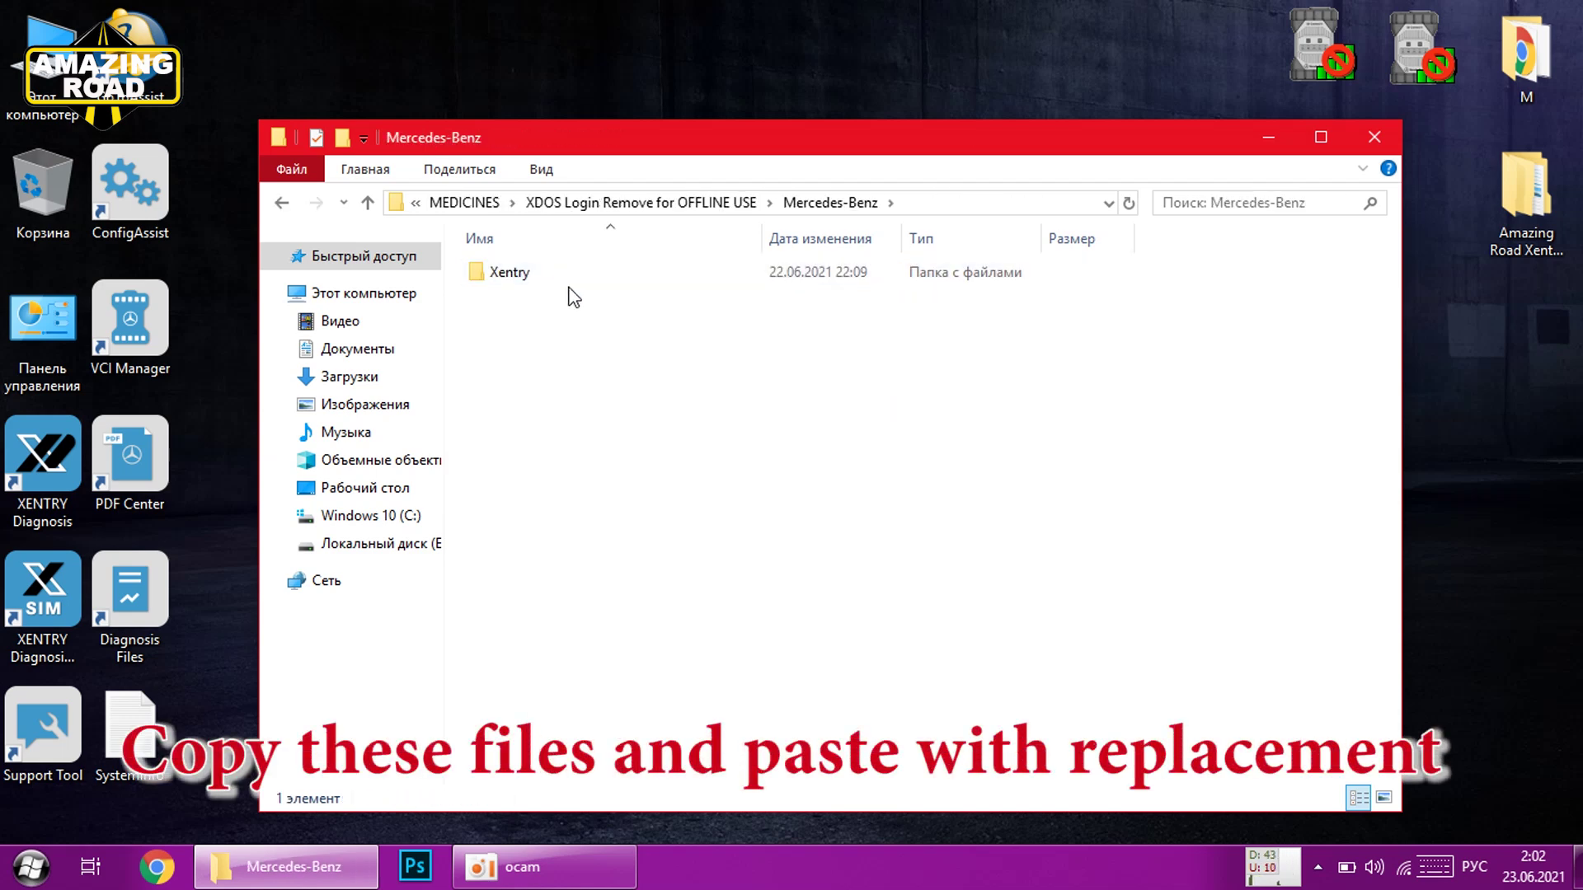
double_click(547, 280)
double_click(550, 282)
drag(664, 408, 533, 265)
right_click(542, 276)
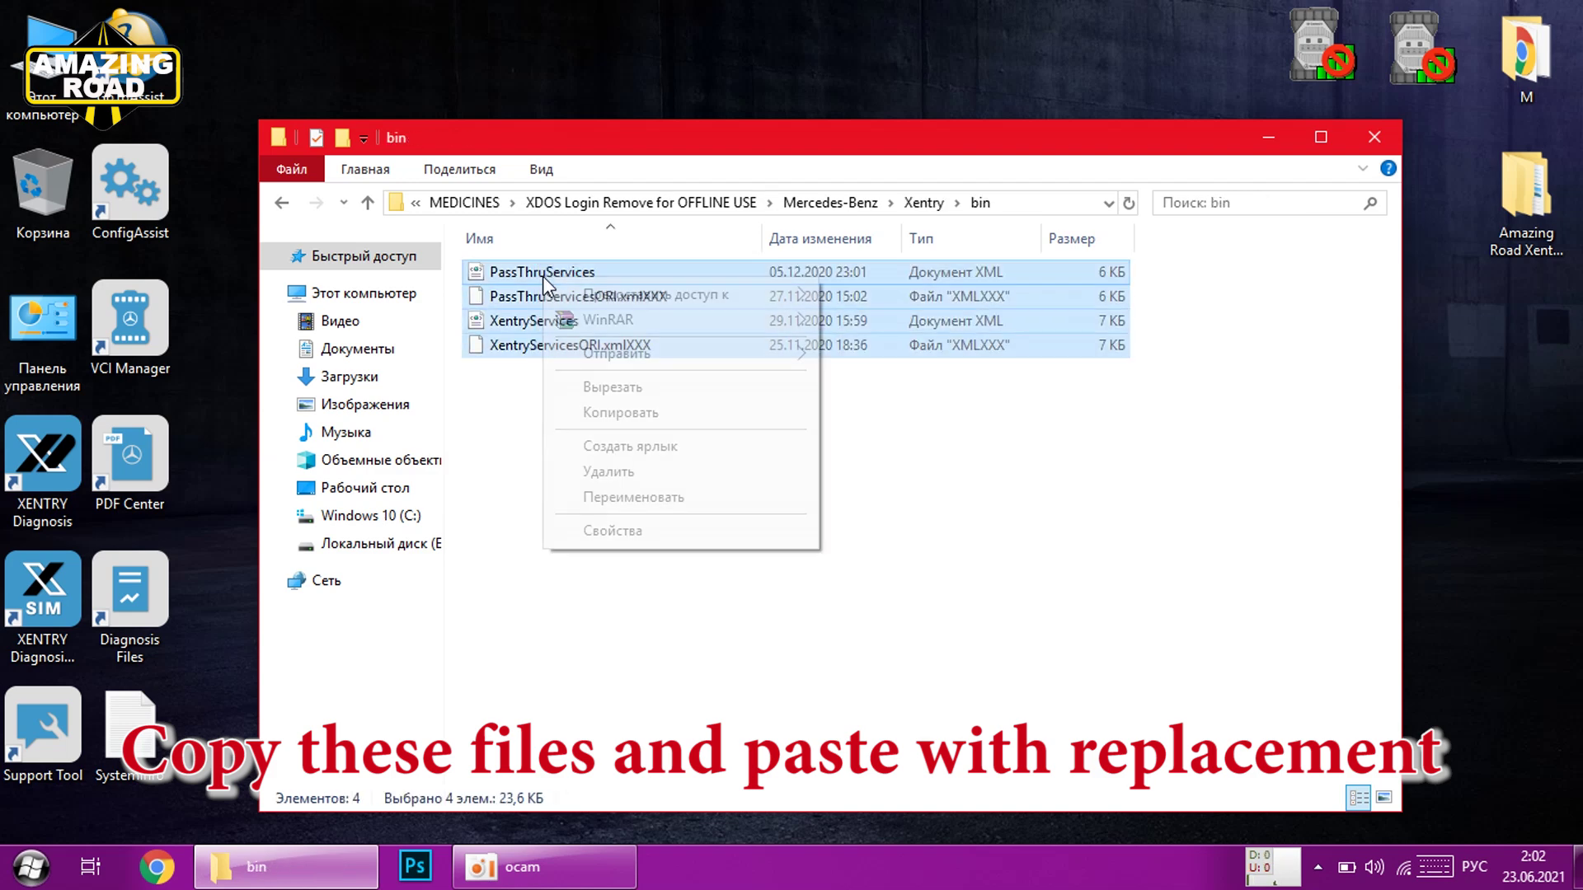
click(618, 412)
Open the installed program's folder C:\Program Files (x86)\Mercedes-Benz\Xentry\bin in a separate window.
key(BackSpace)
key(BackSpace)
double_click(74, 120)
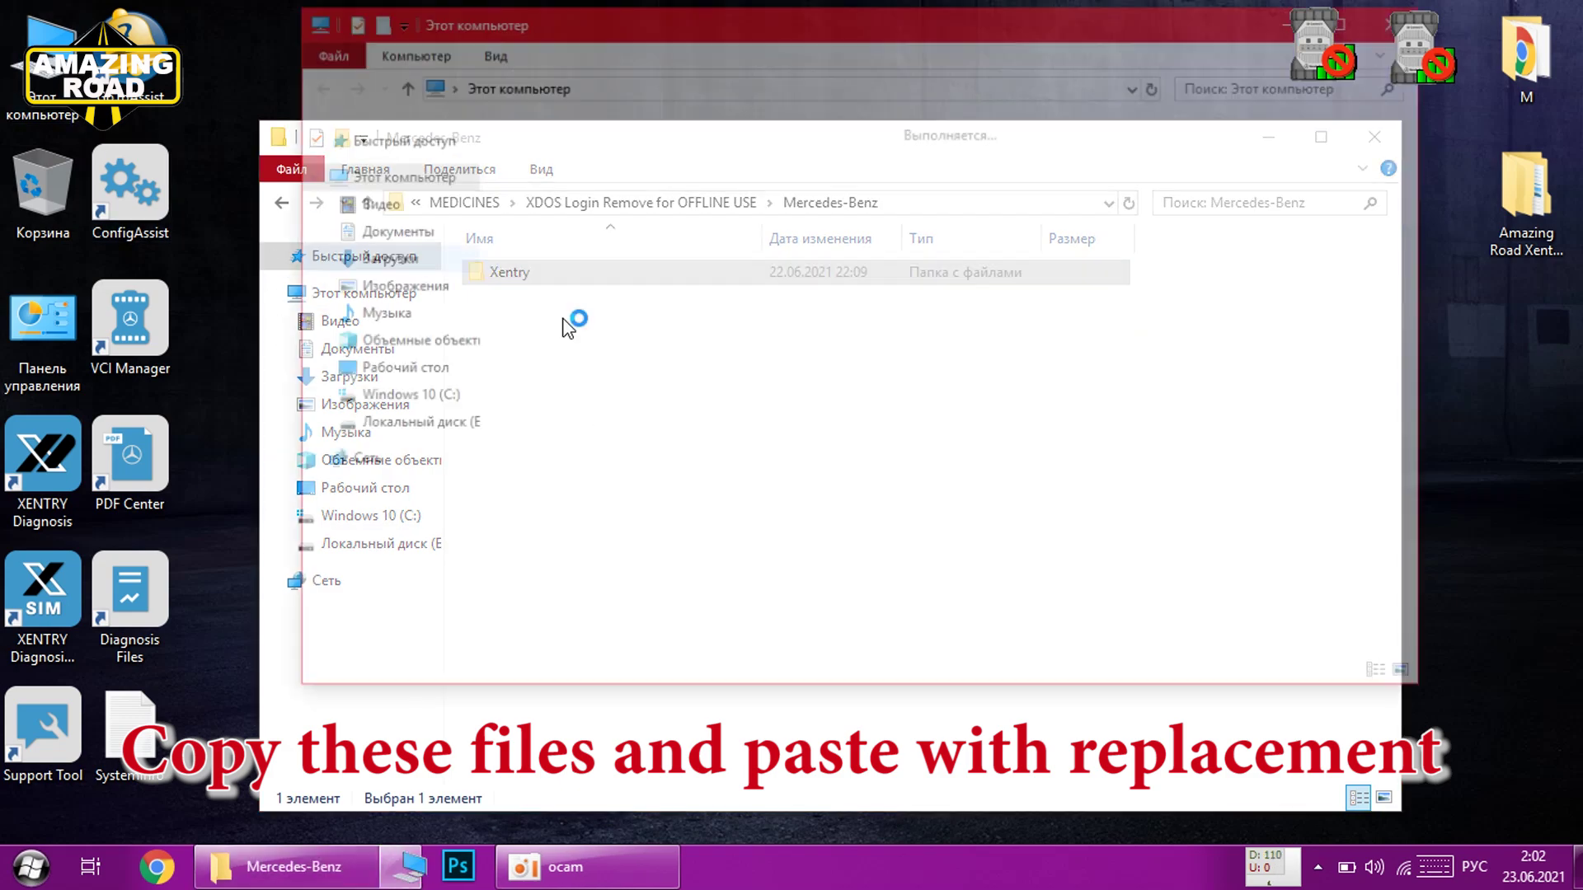
double_click(648, 412)
double_click(627, 300)
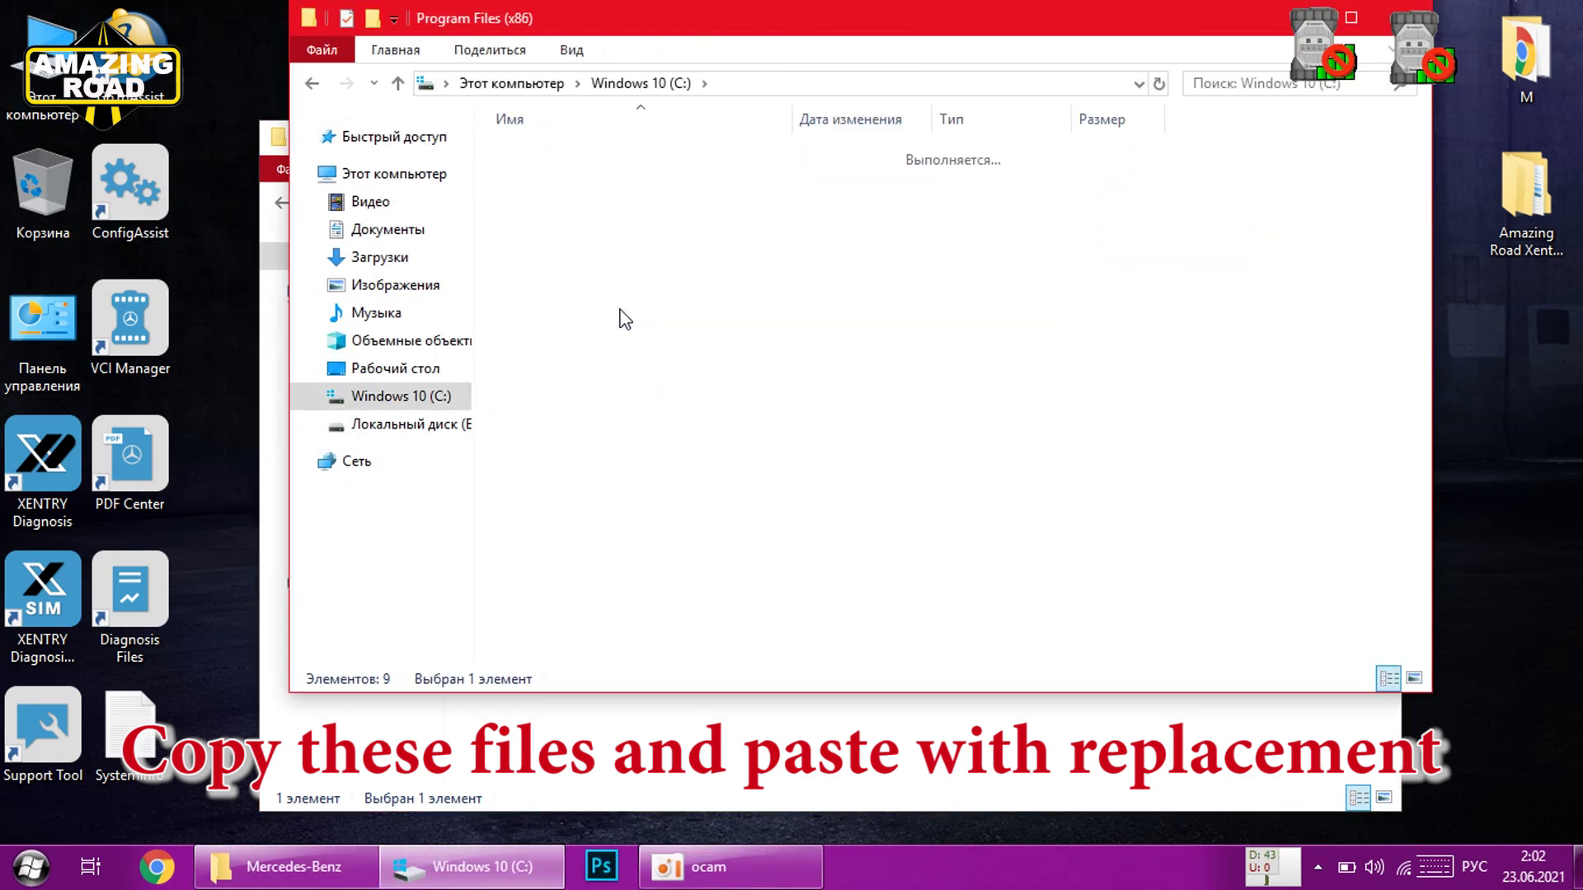
double_click(600, 445)
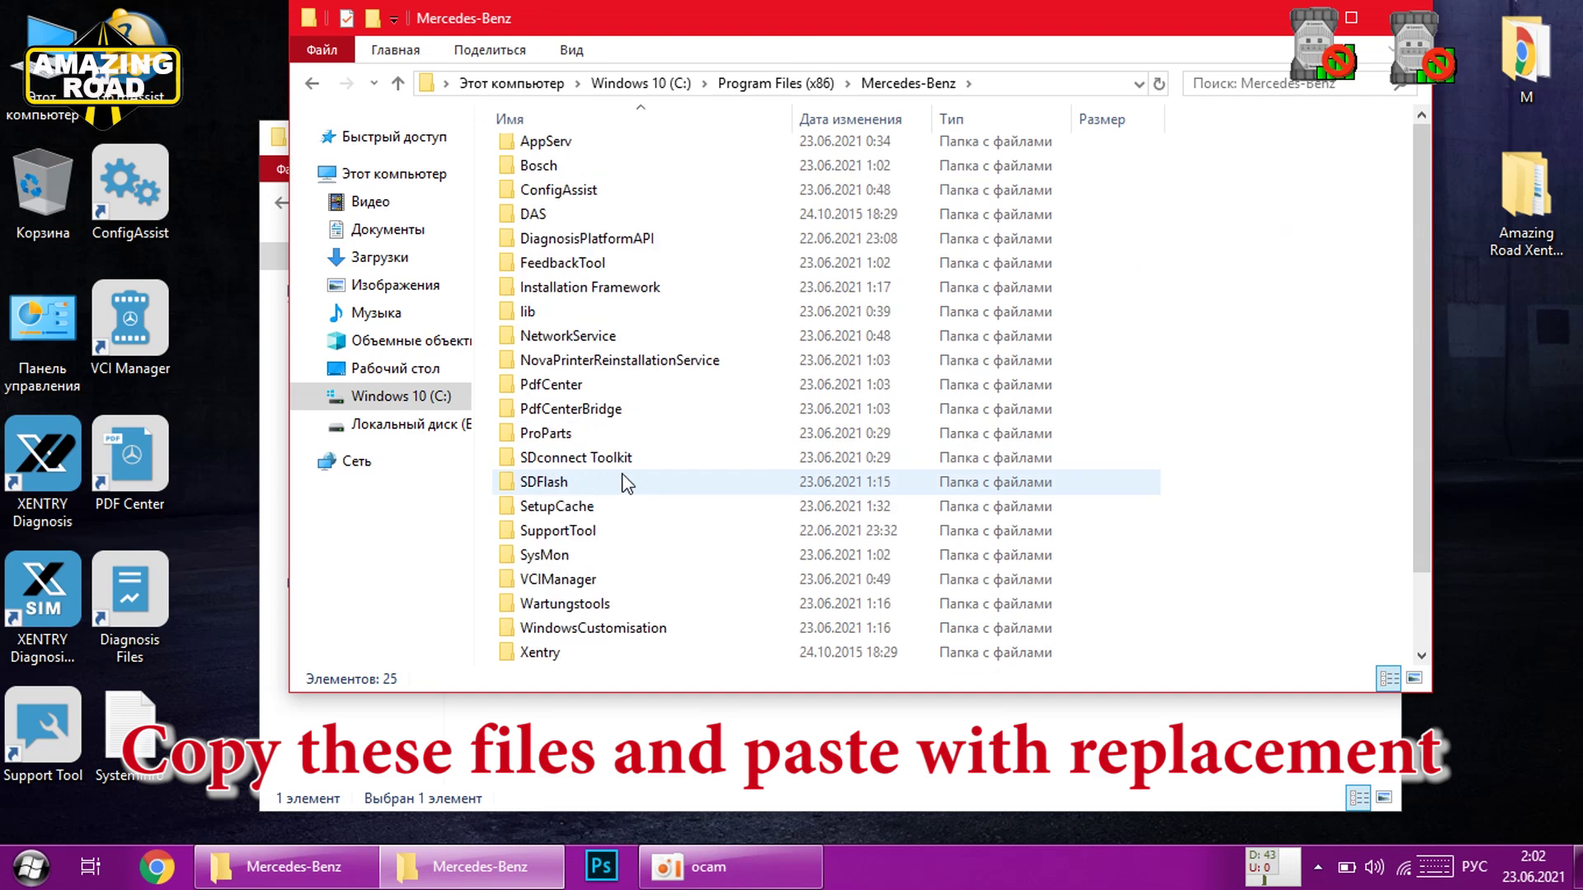
scroll(573, 643, down, 1)
double_click(565, 629)
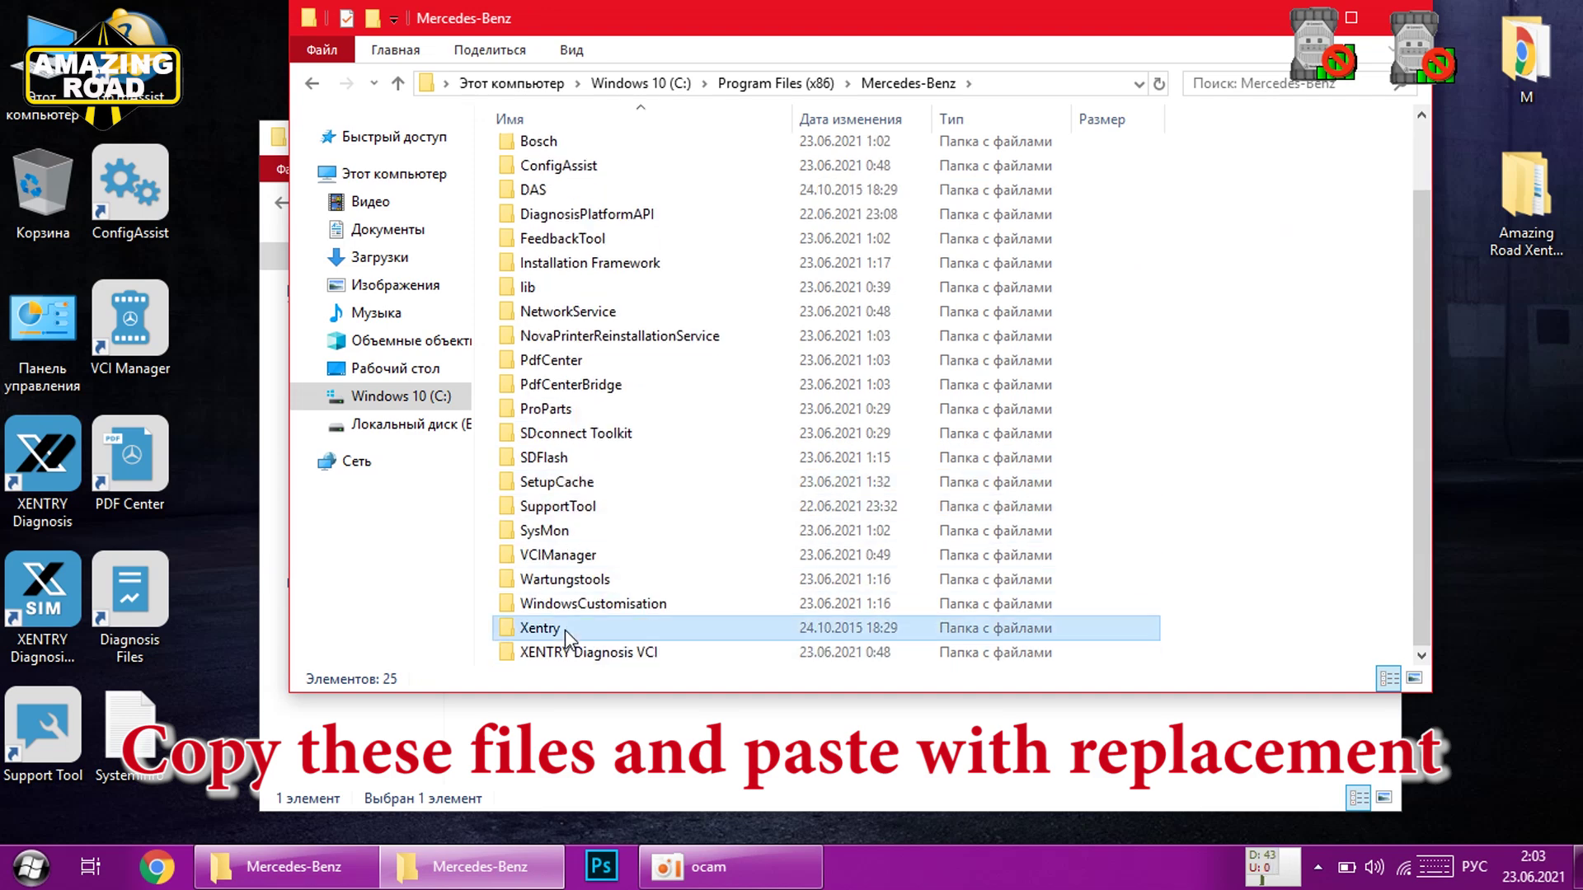
click(530, 179)
double_click(530, 180)
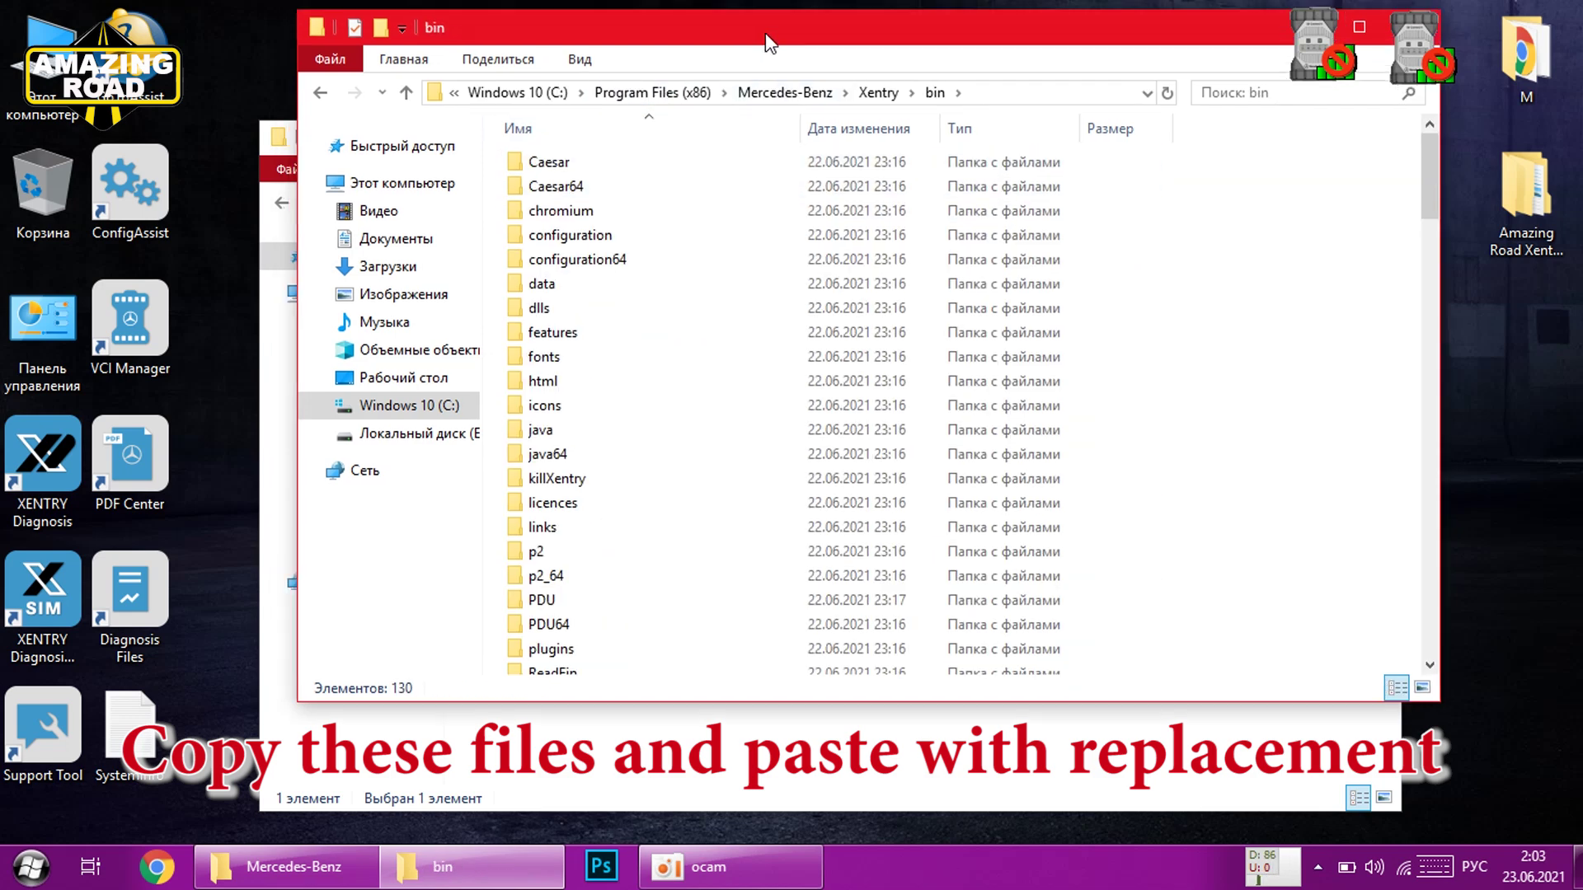
Paste the copied files into the installed Xentry\bin folder, replacing the existing ones, and close both folder windows.
right_click(1210, 338)
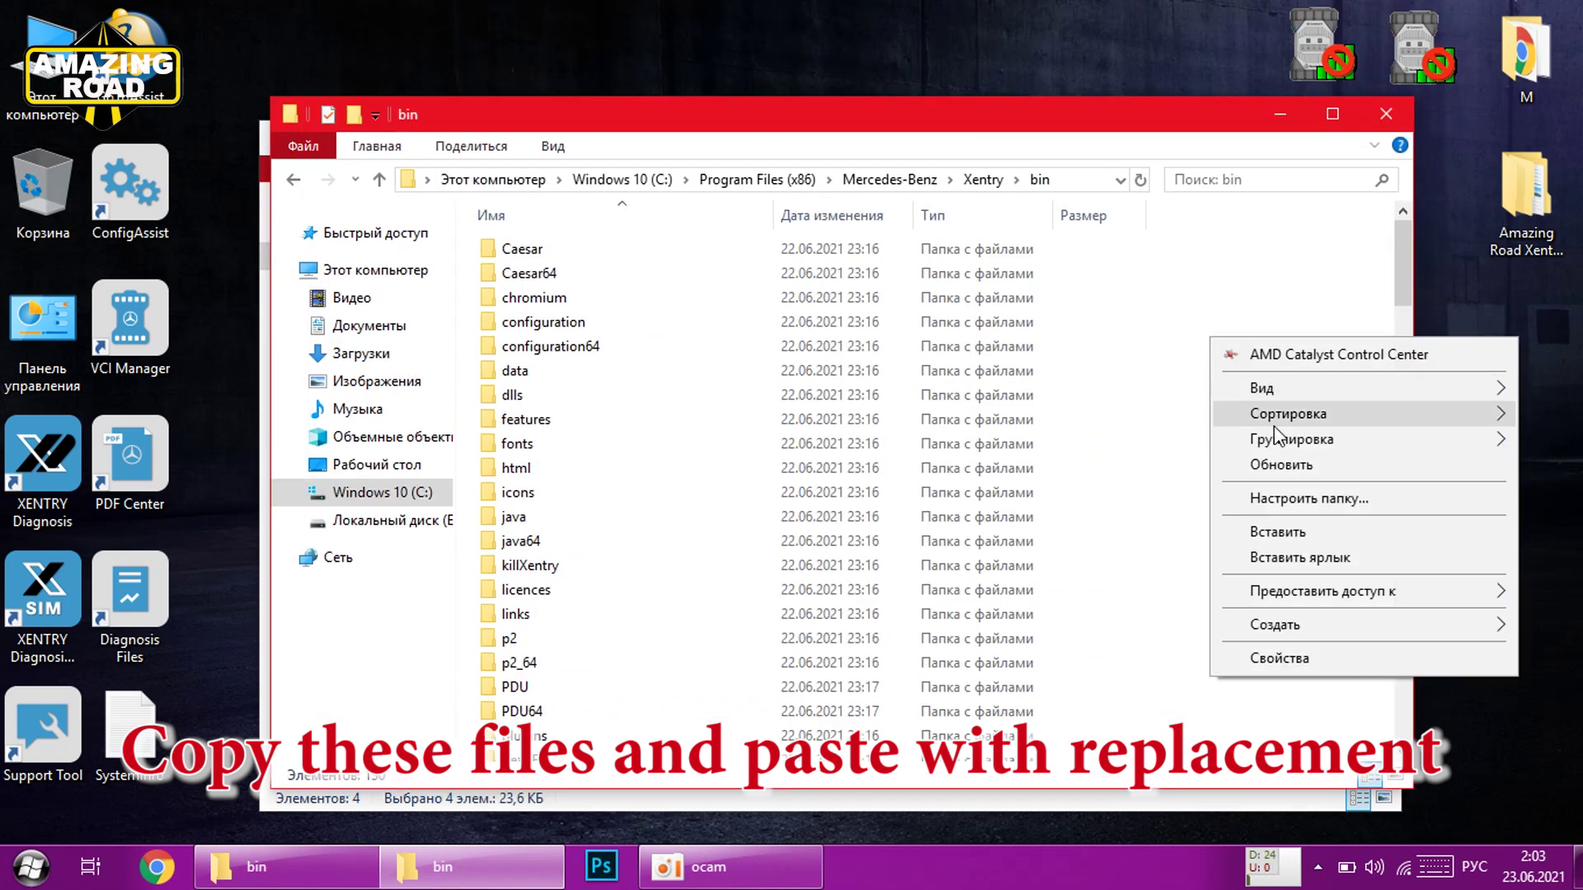
click(1277, 532)
click(722, 282)
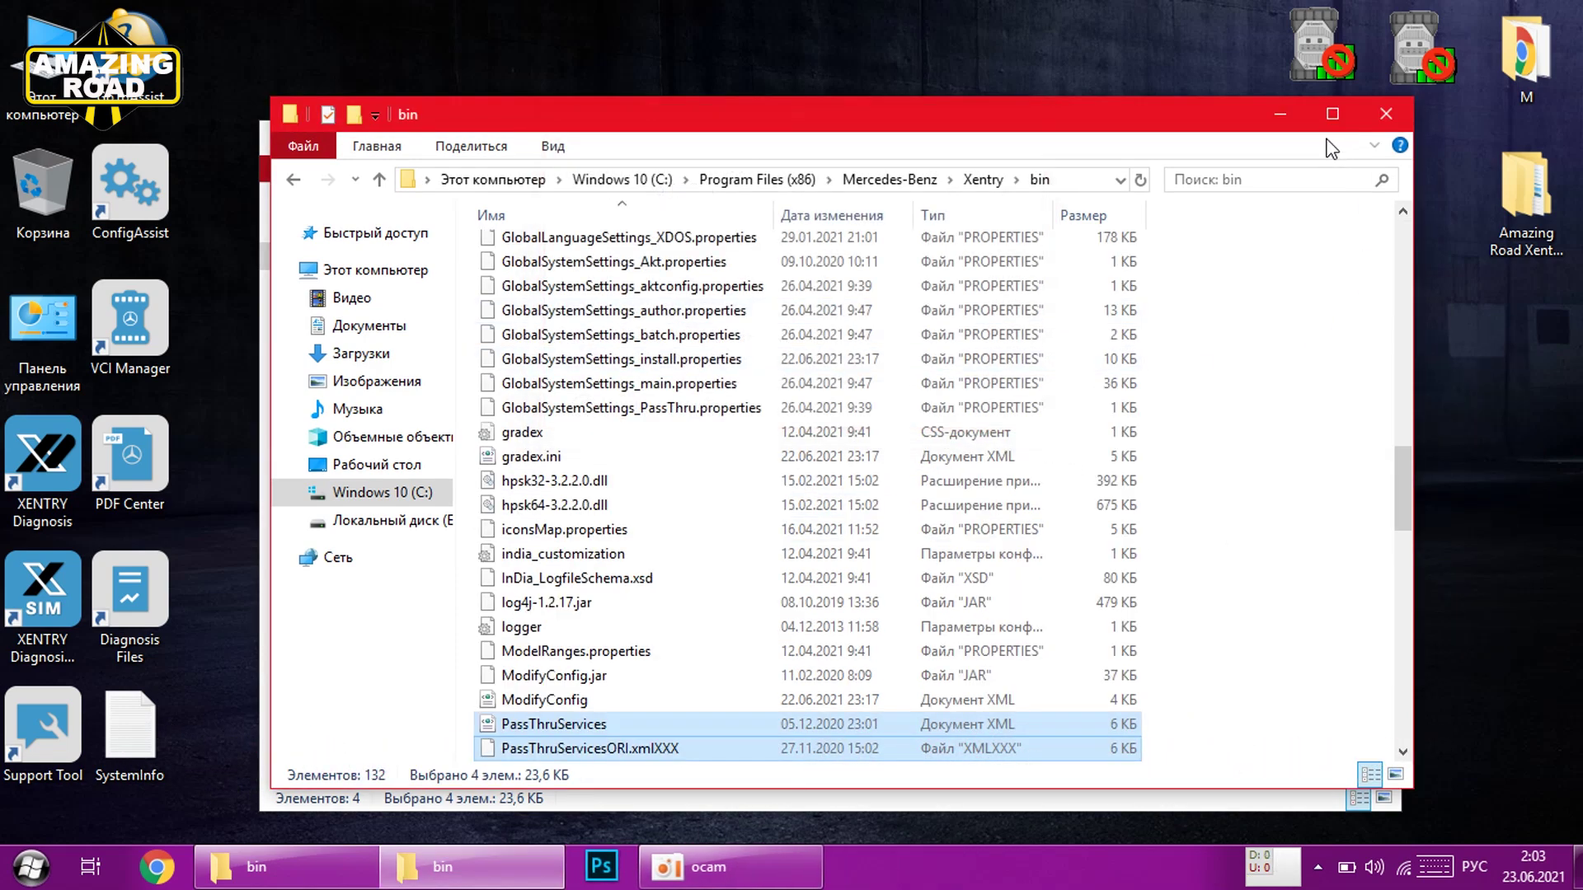
click(1385, 116)
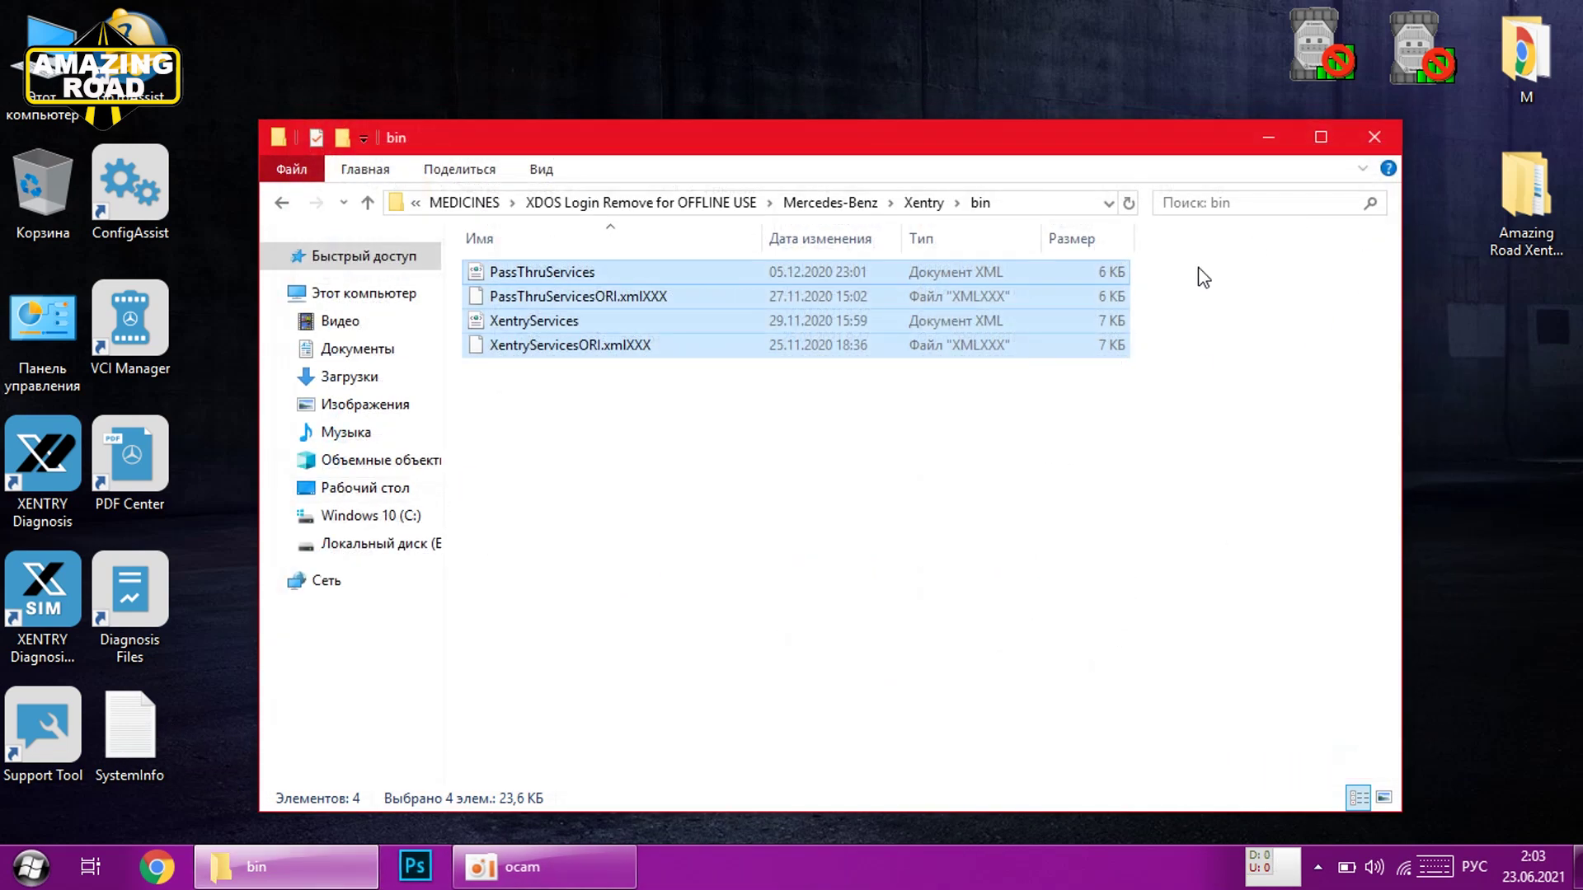
click(1376, 142)
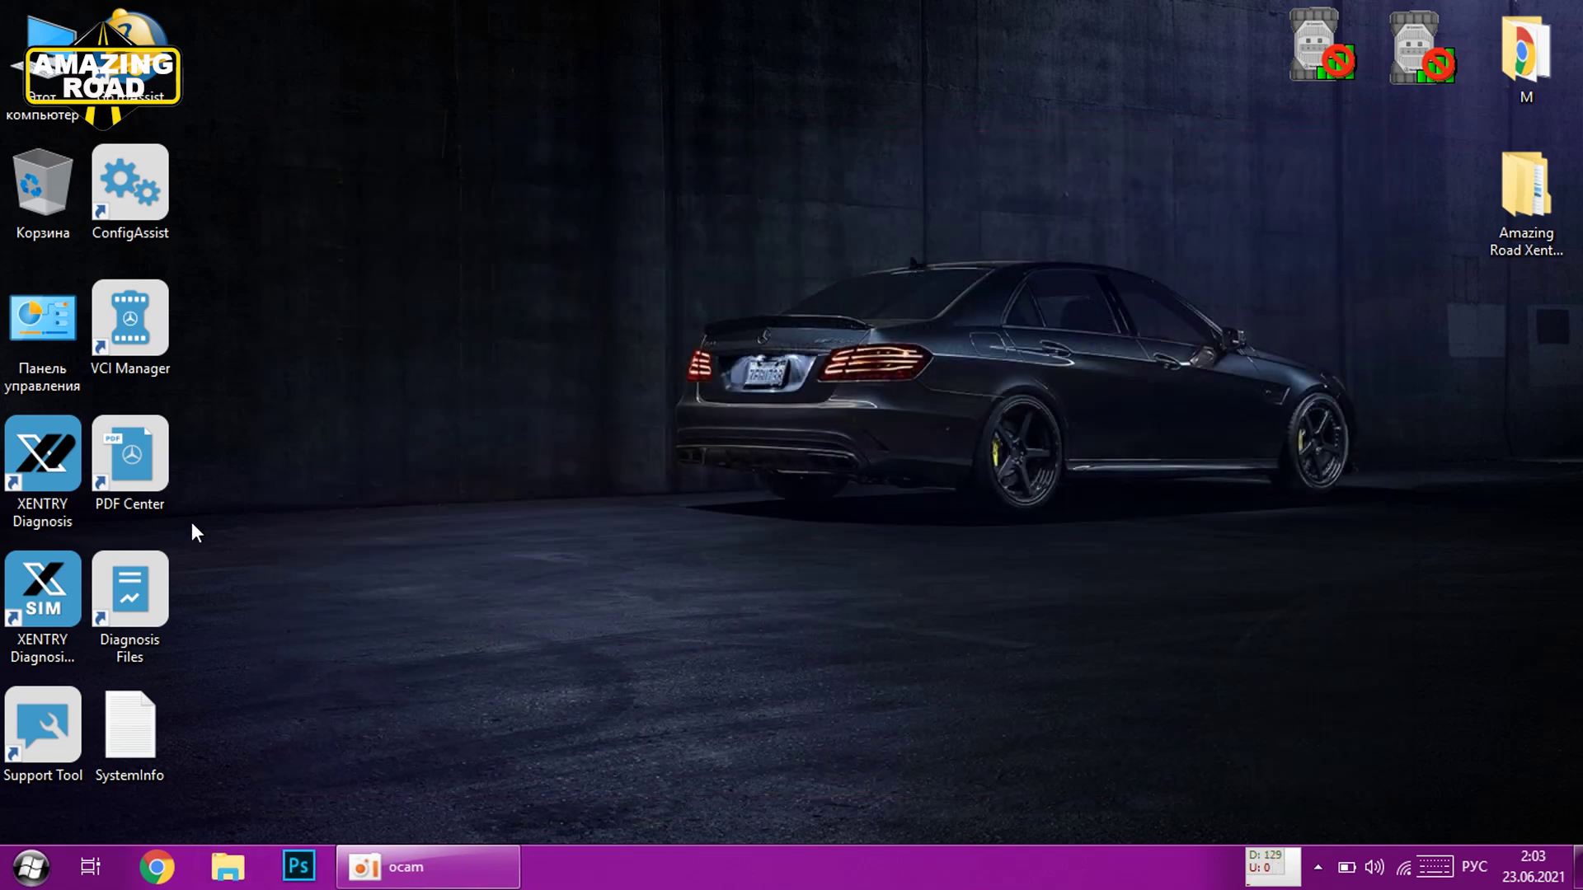
Launch XENTRY Diagnosis and open the passenger car models of the Mercedes-Benz brand.
double_click(43, 466)
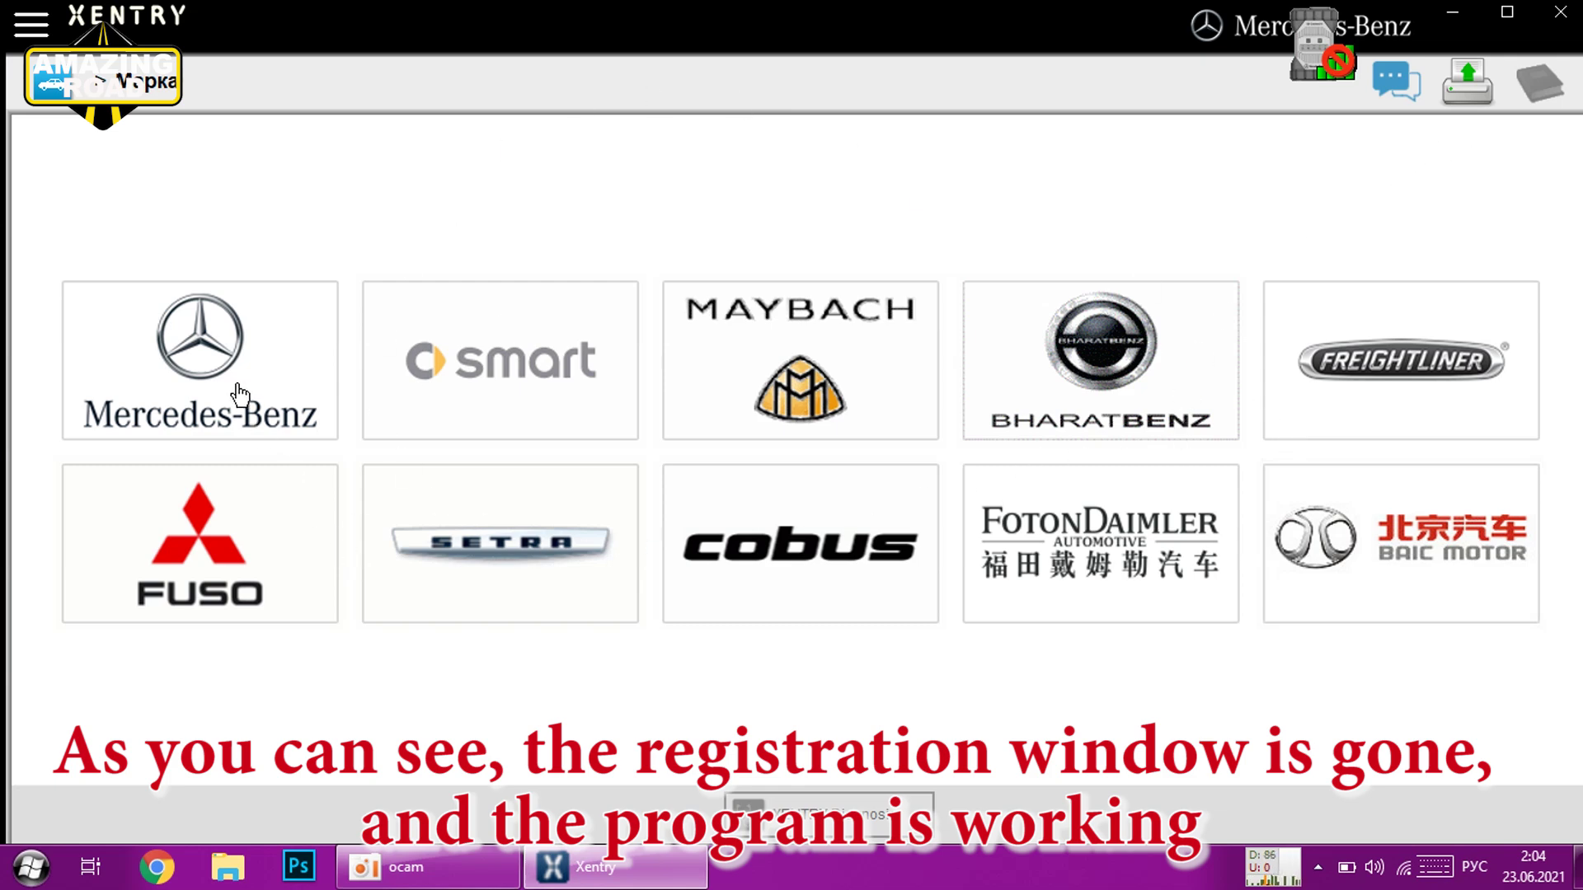
click(212, 381)
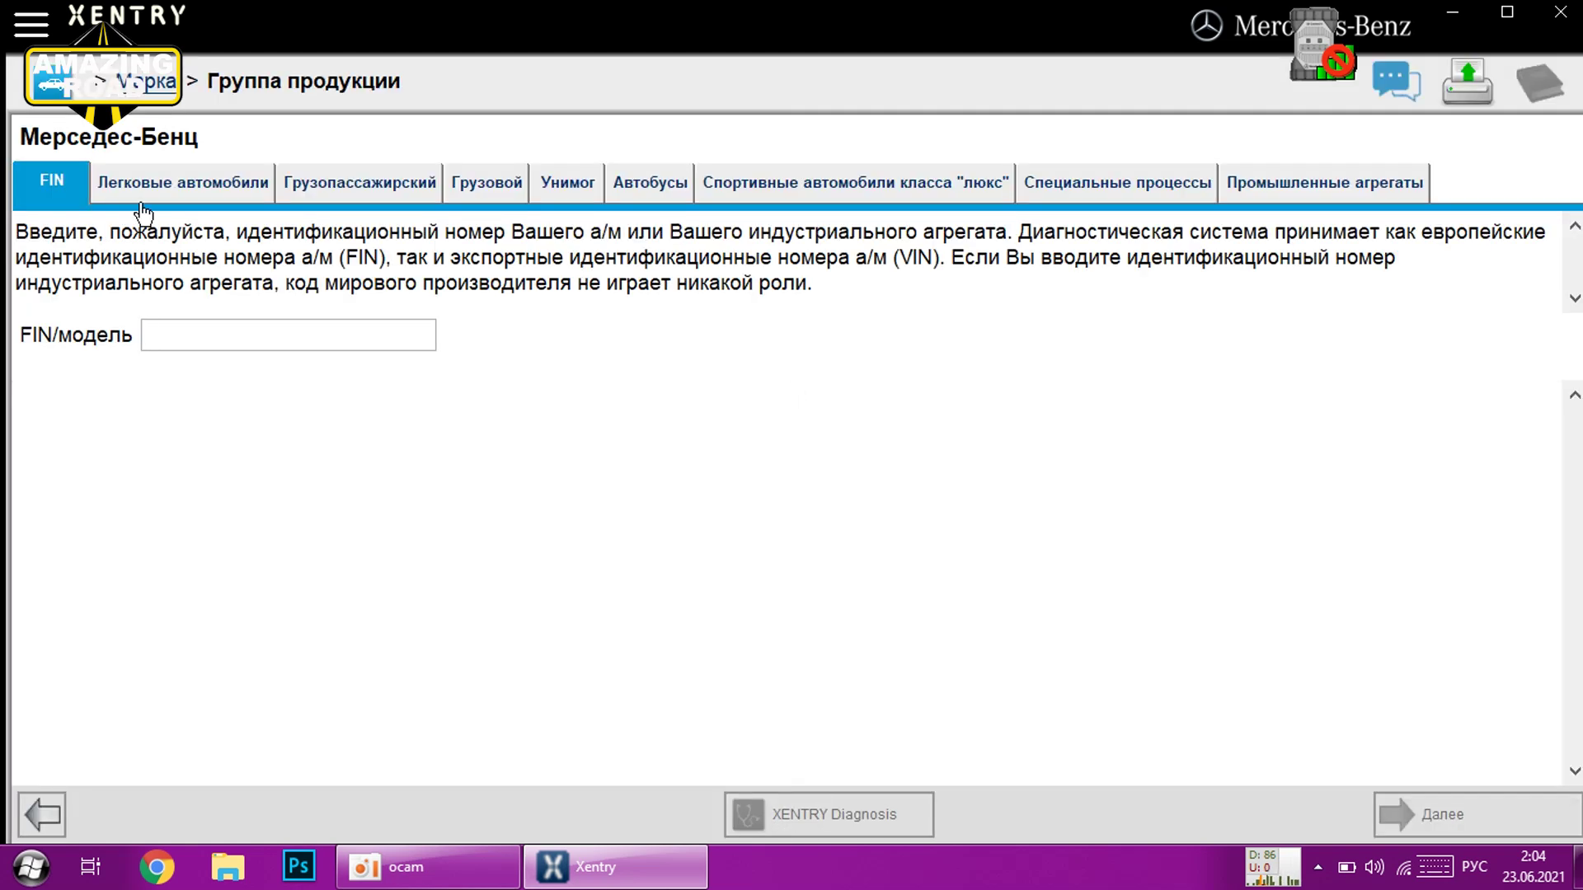
click(169, 193)
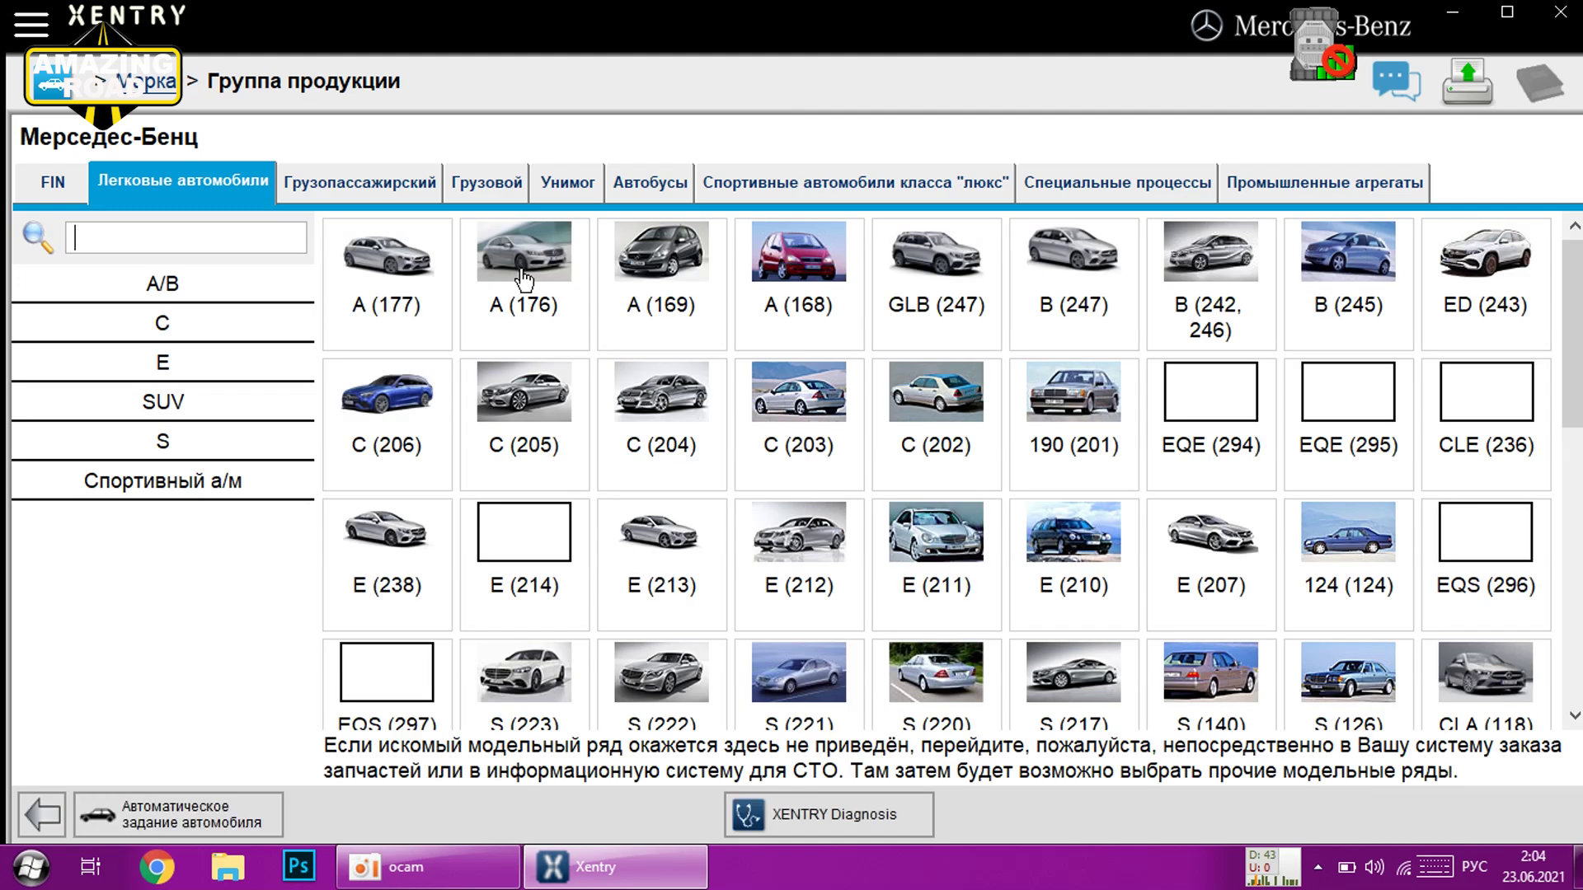
Examine the Mercedes-Benz model lists for passenger cars, vans, trucks, Unimog, buses, luxury sports cars, special processes and industrial units.
scroll(1002, 431, down, 4)
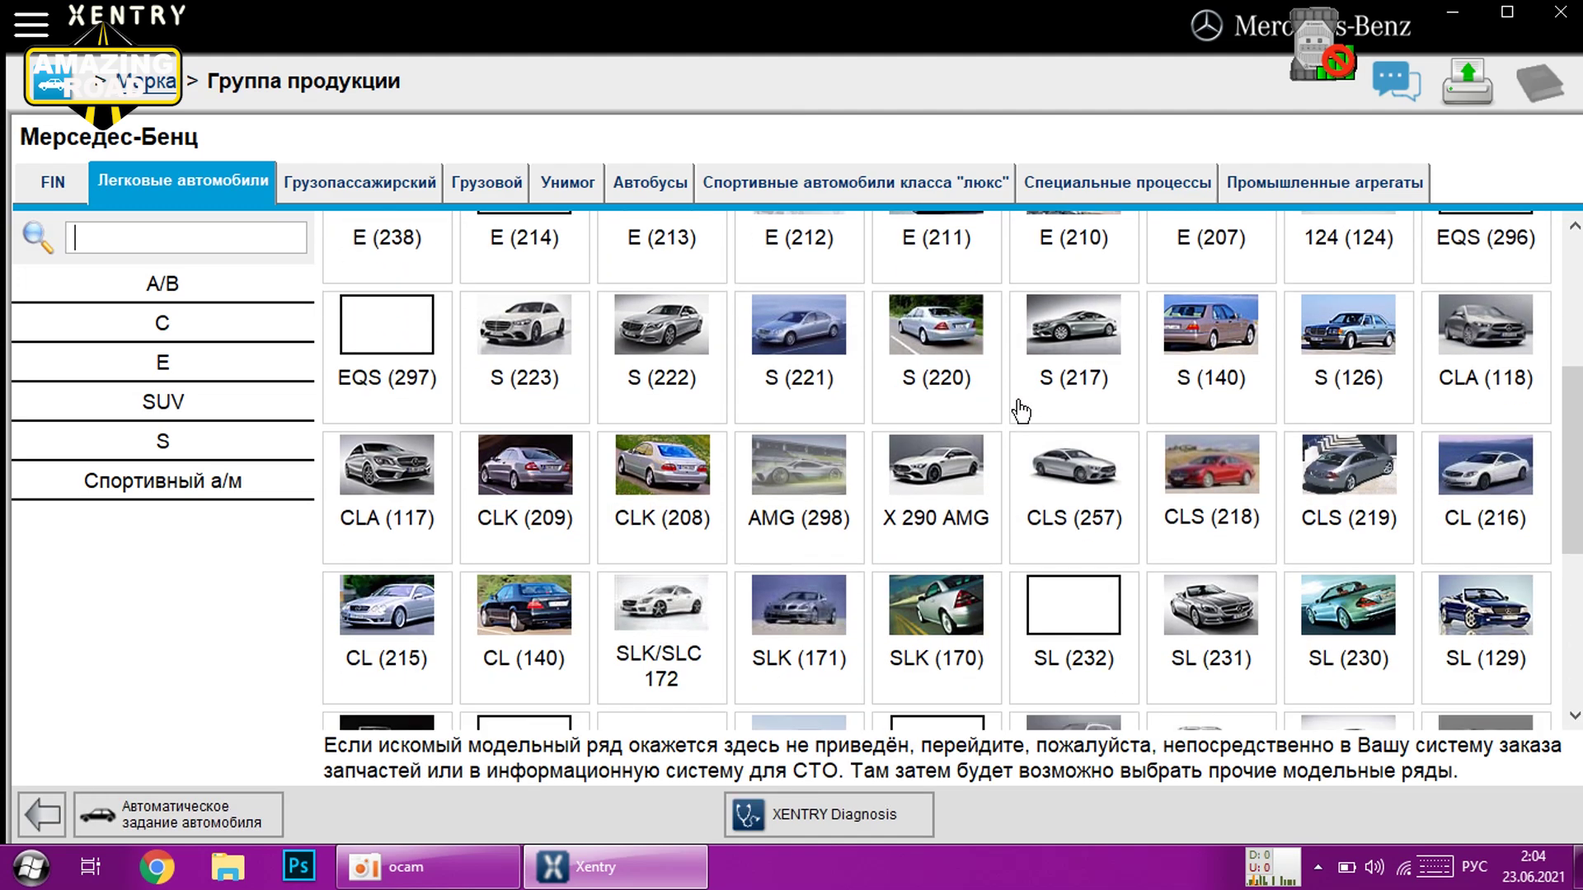
scroll(1019, 407, down, 5)
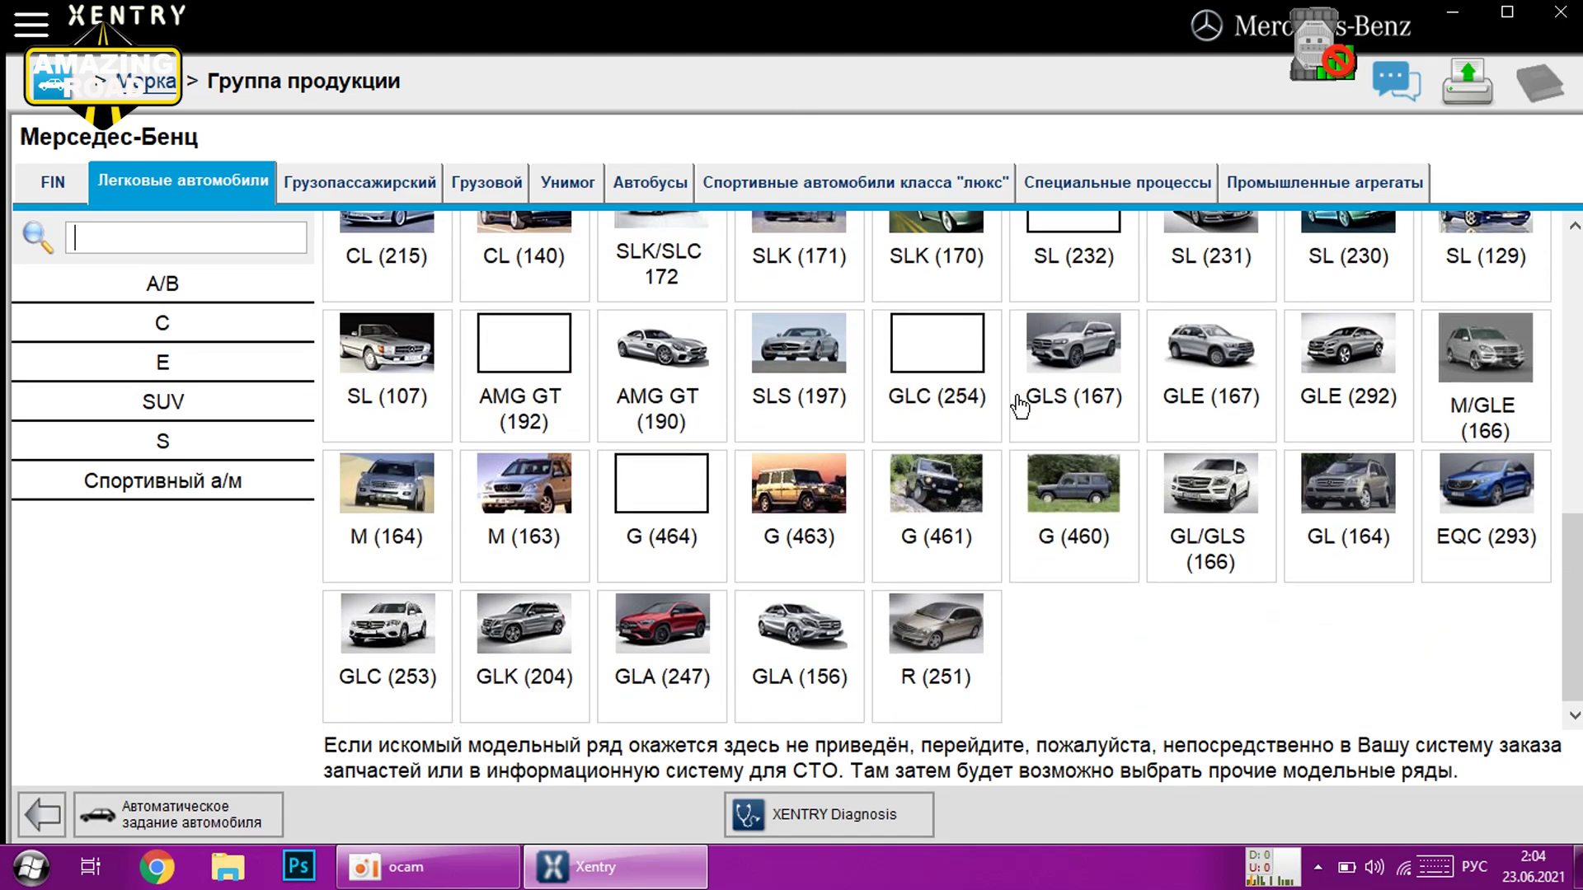
scroll(1019, 407, up, 9)
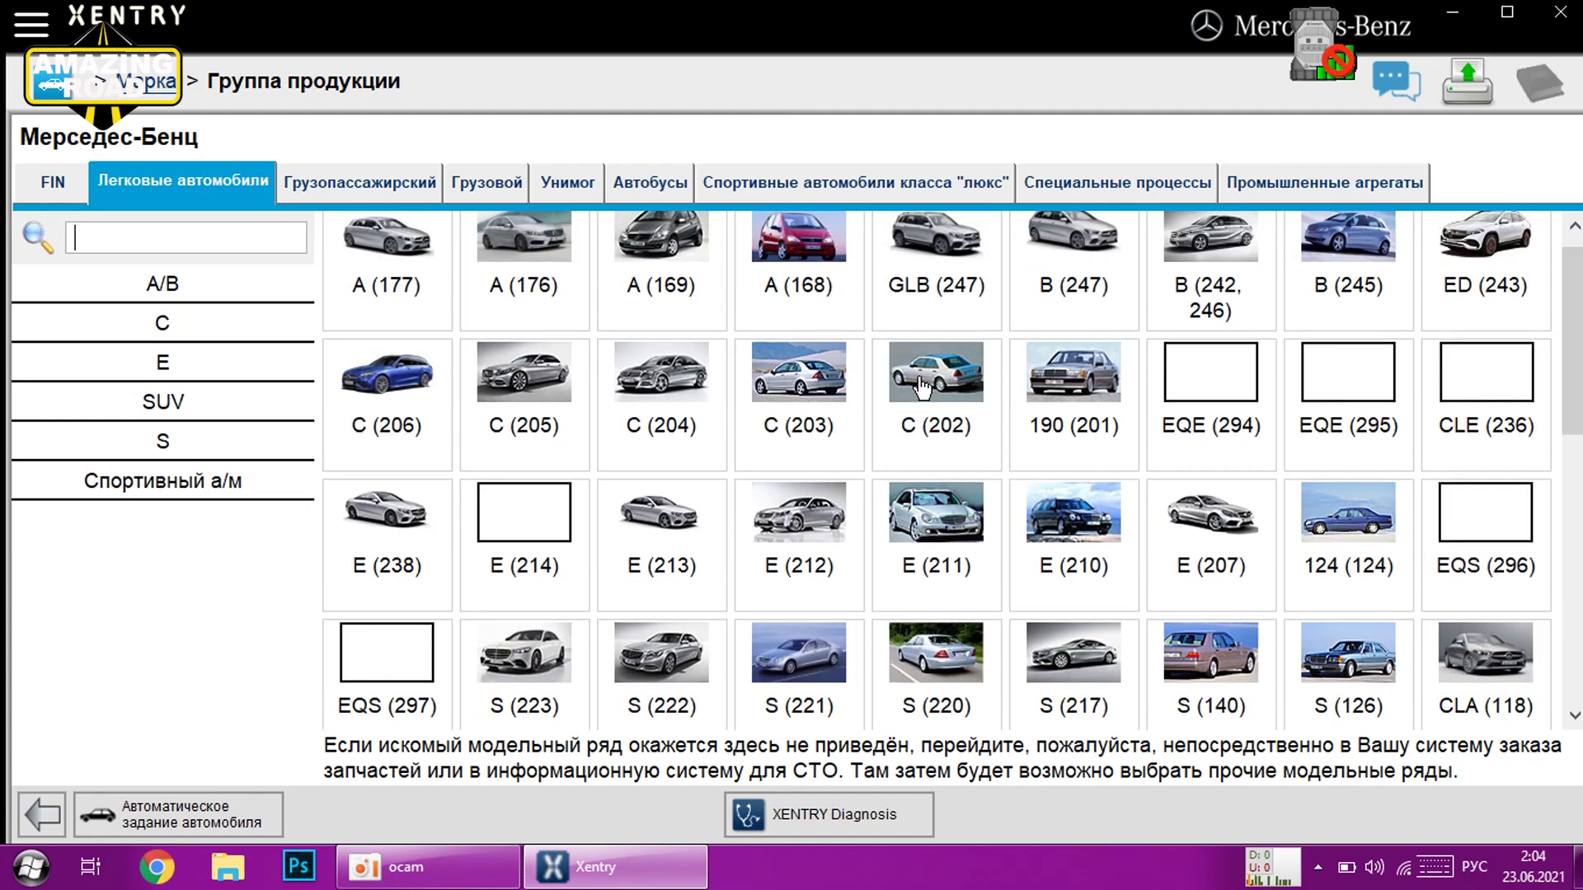
click(294, 190)
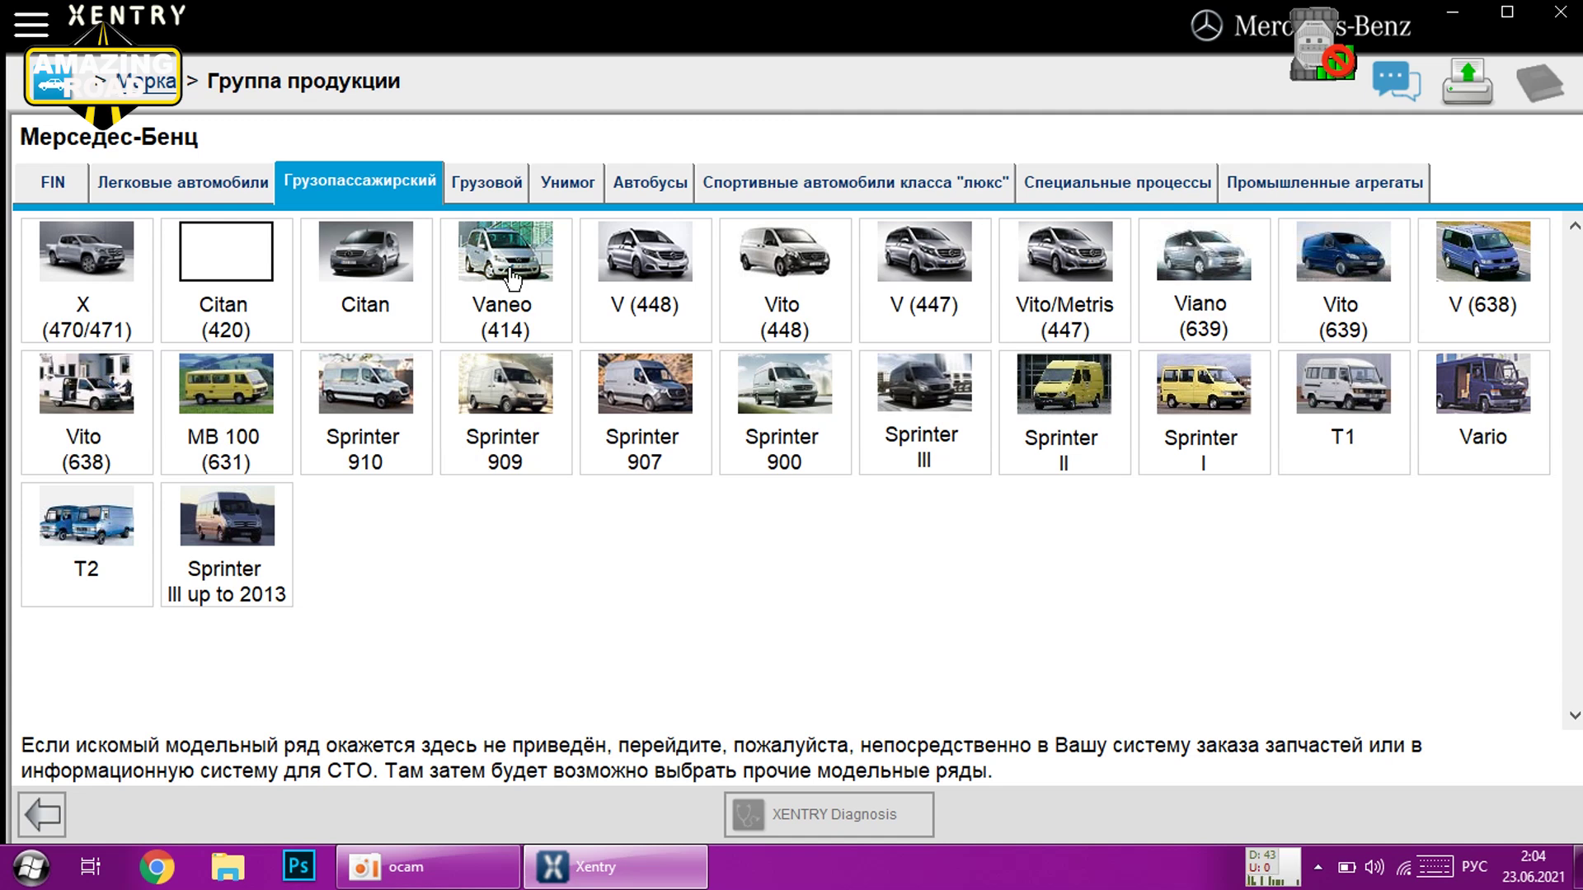
click(493, 193)
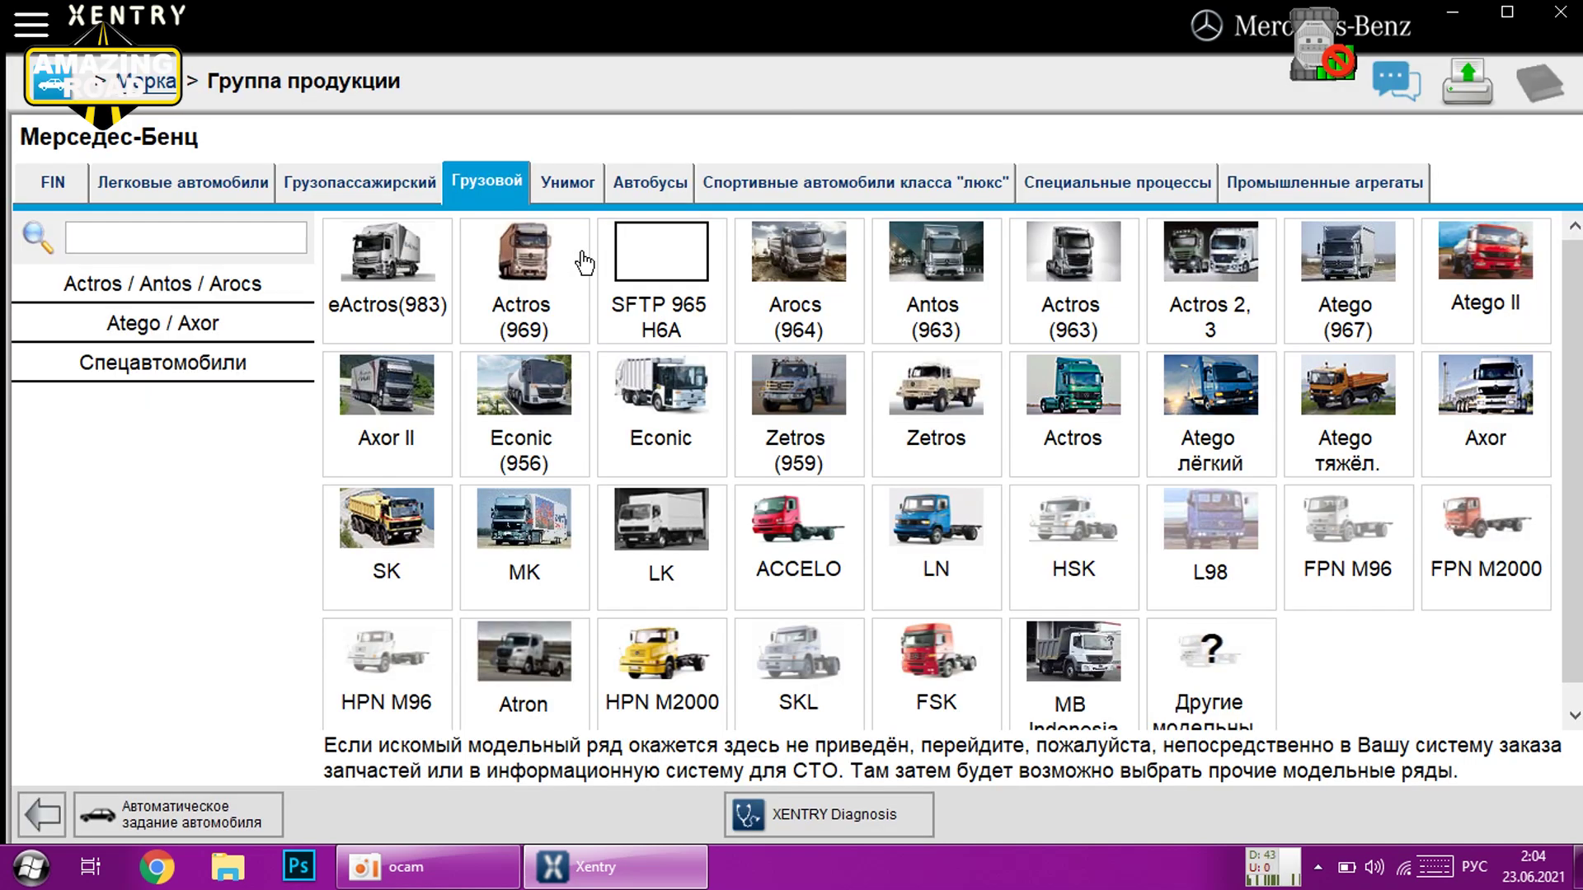
scroll(594, 362, down, 1)
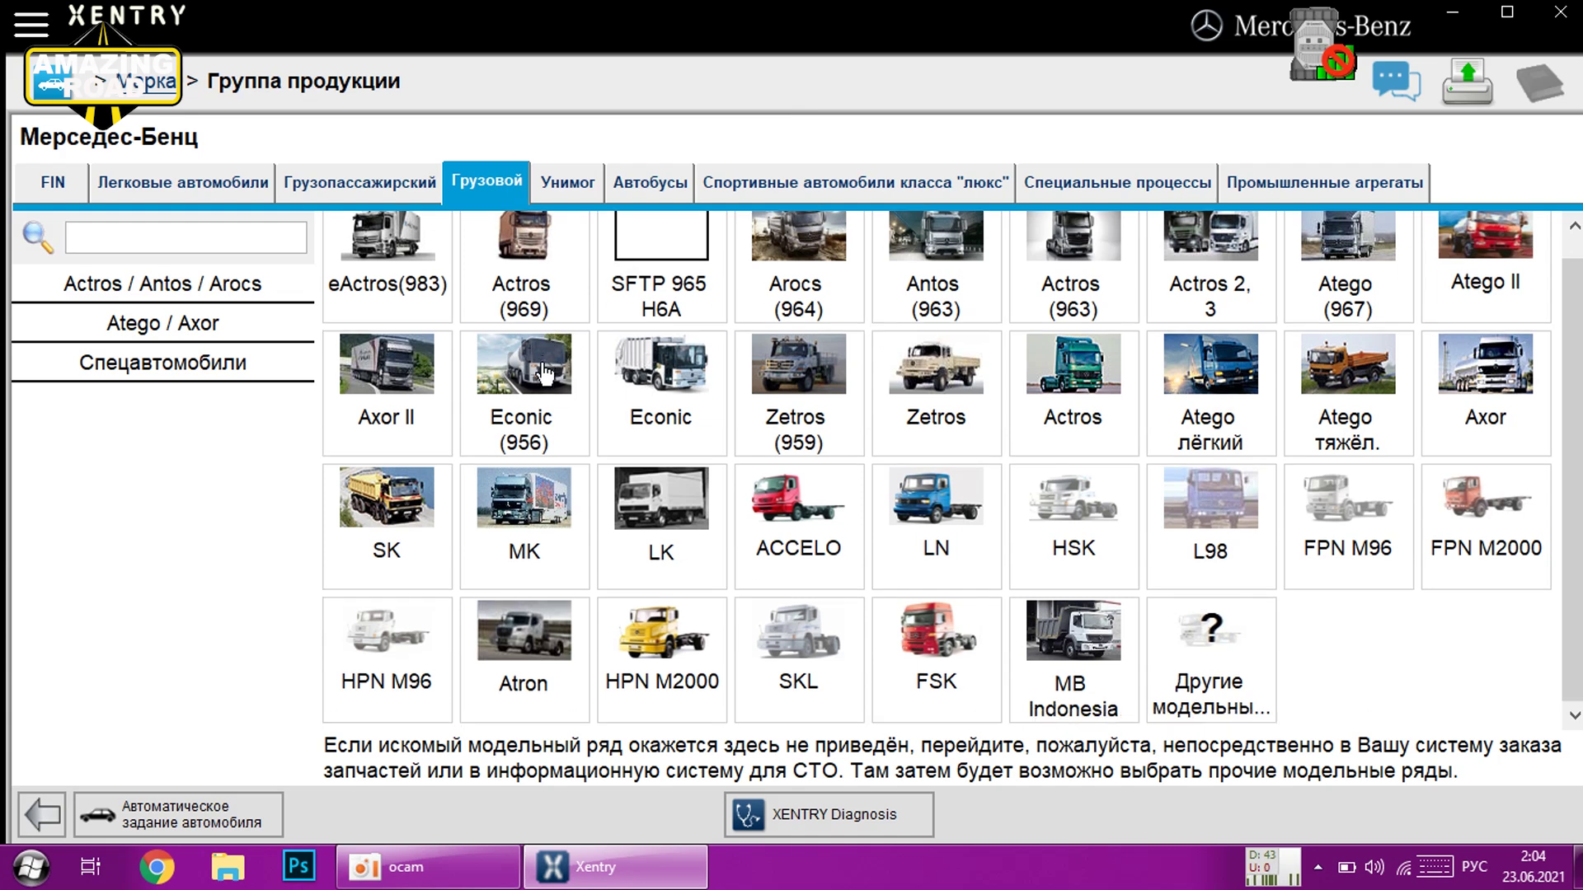
scroll(544, 375, up, 1)
click(581, 189)
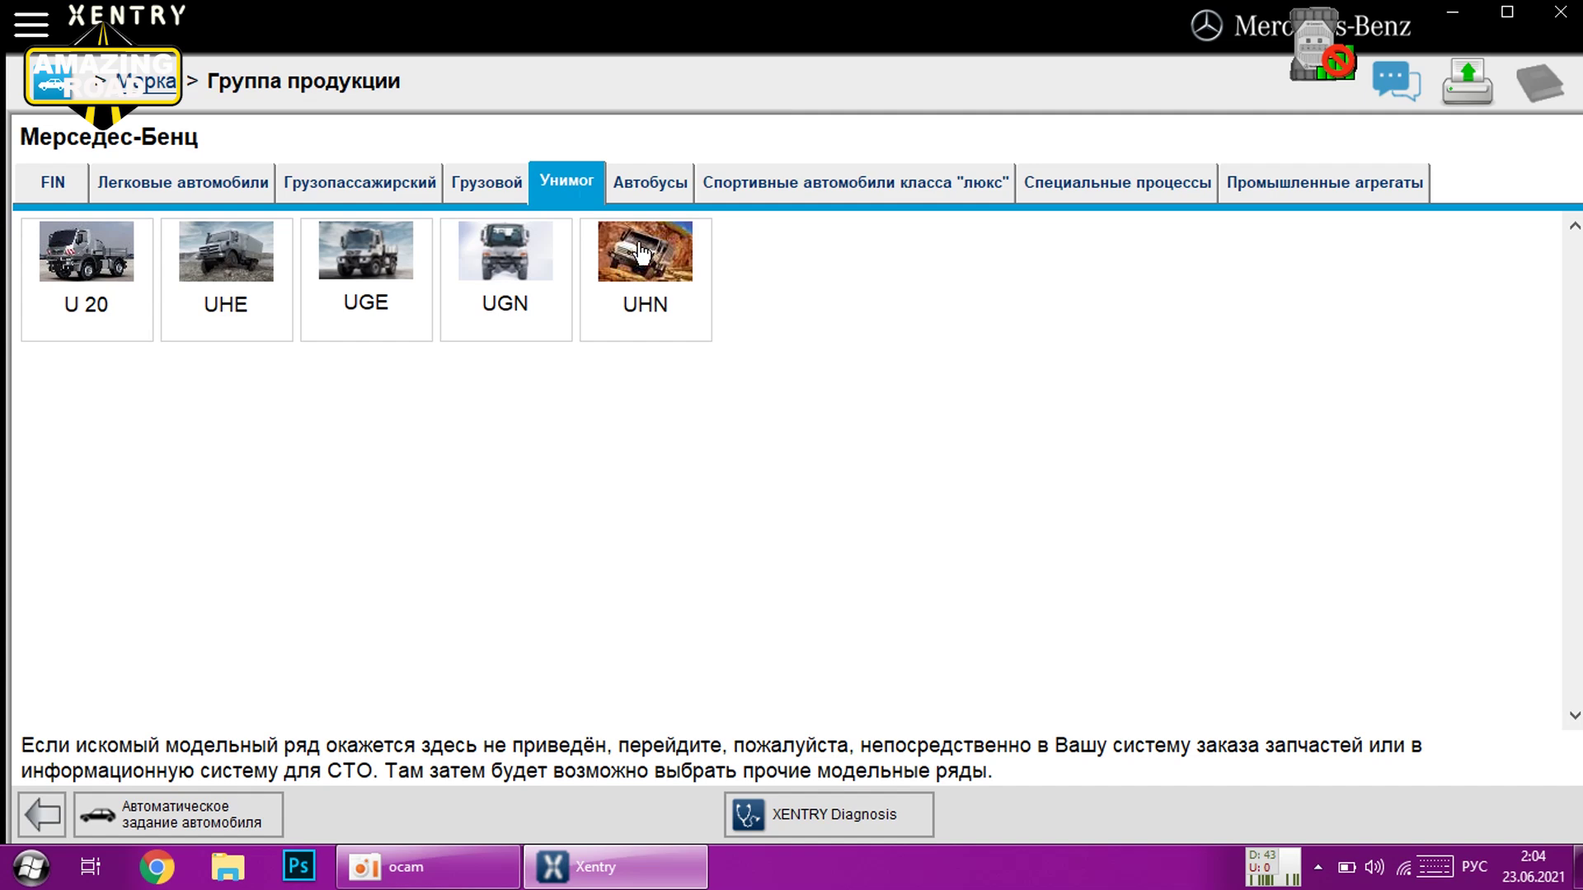
click(651, 191)
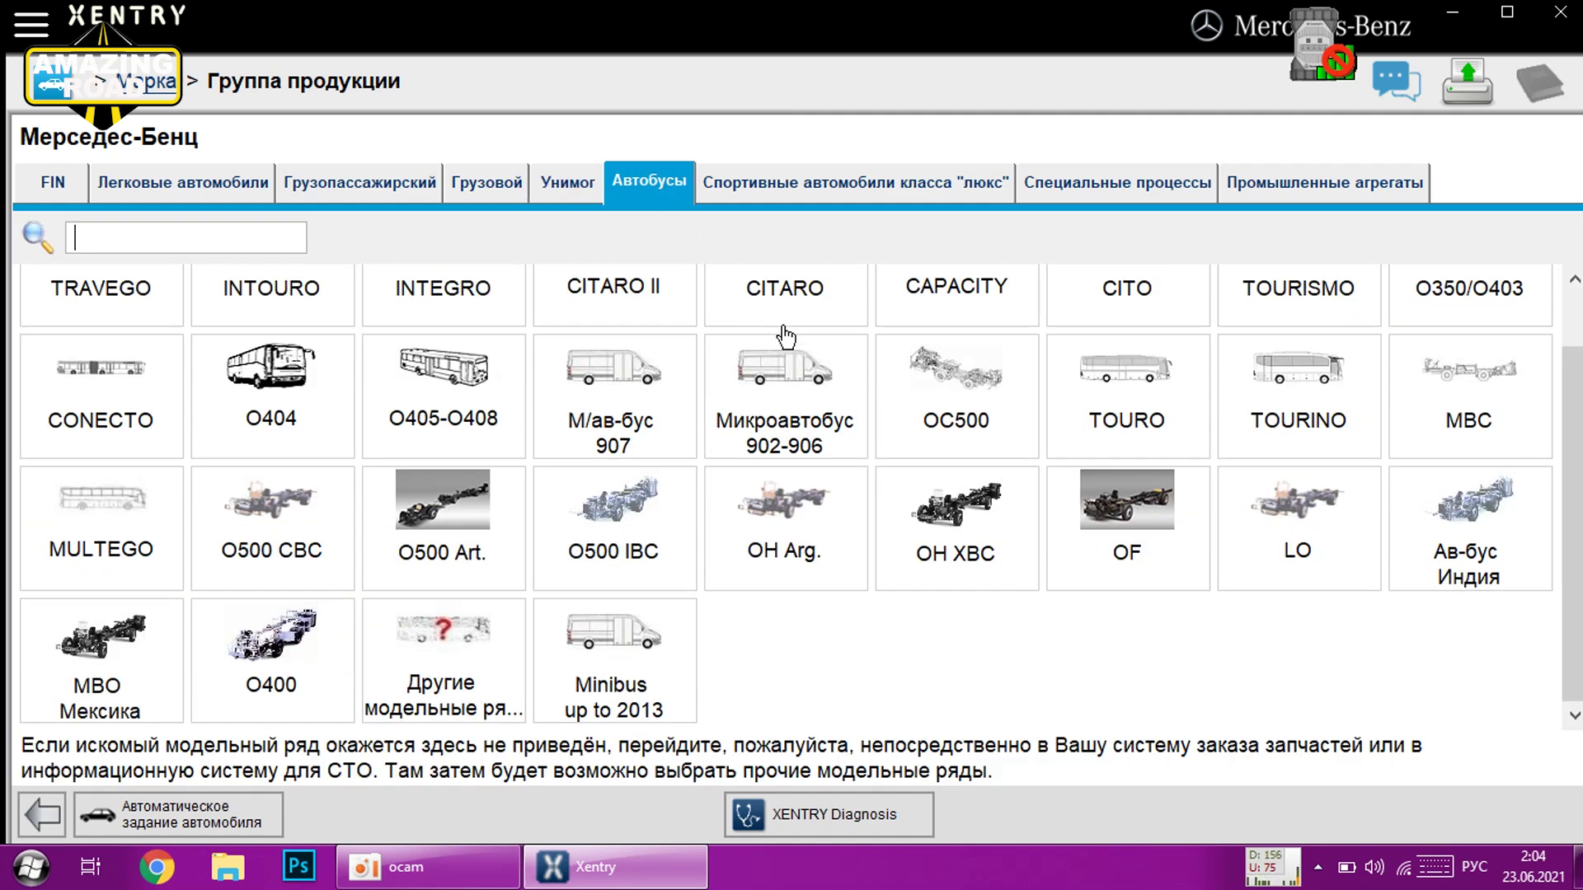
click(791, 192)
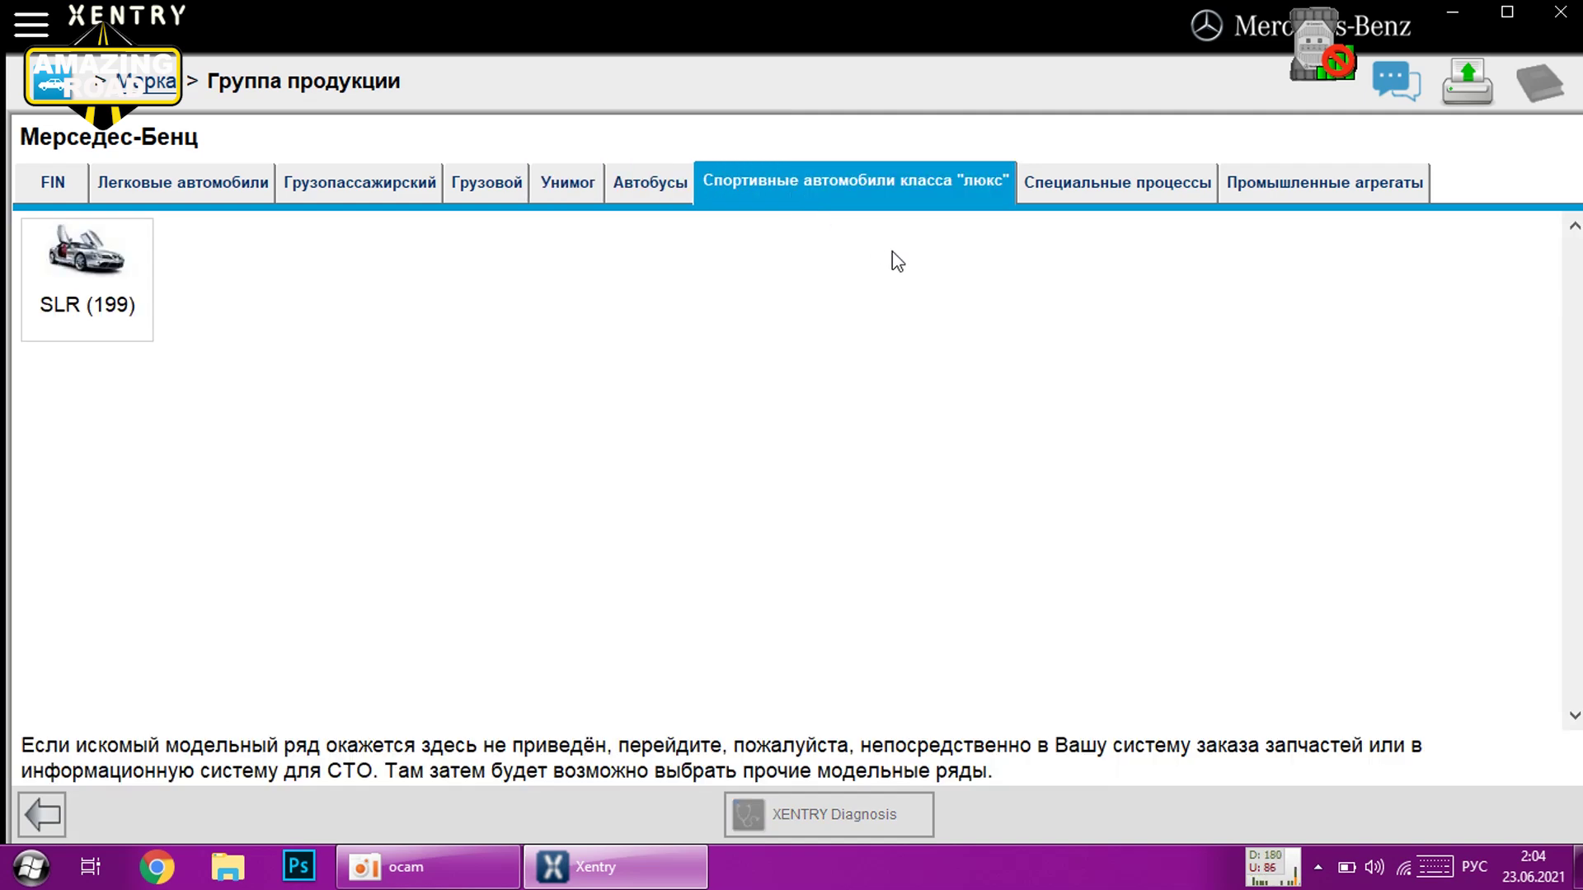
click(1082, 197)
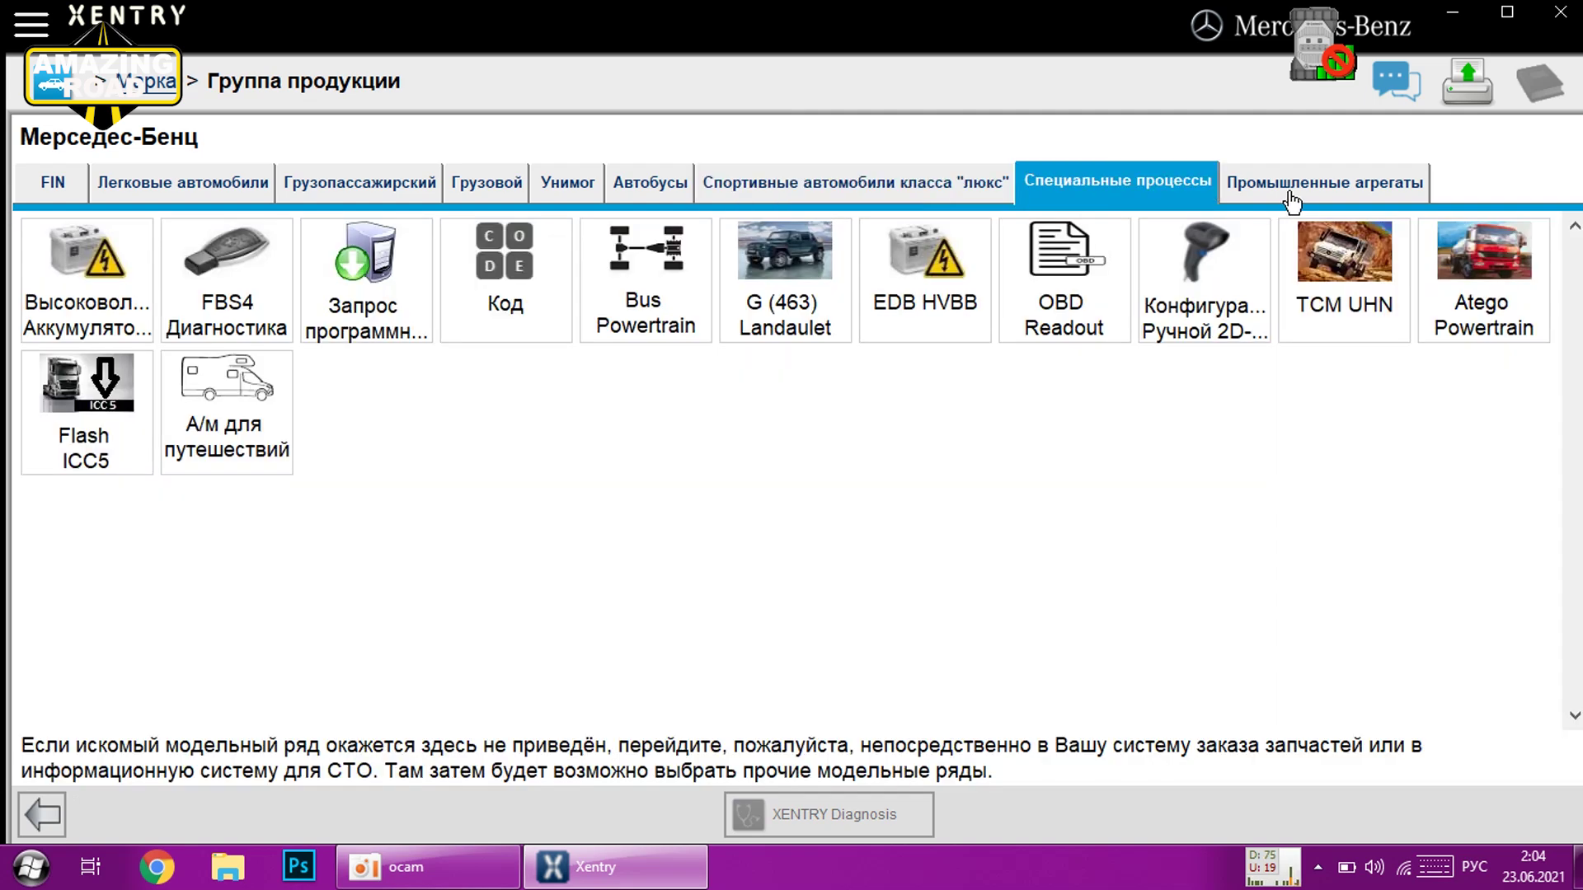
click(1291, 200)
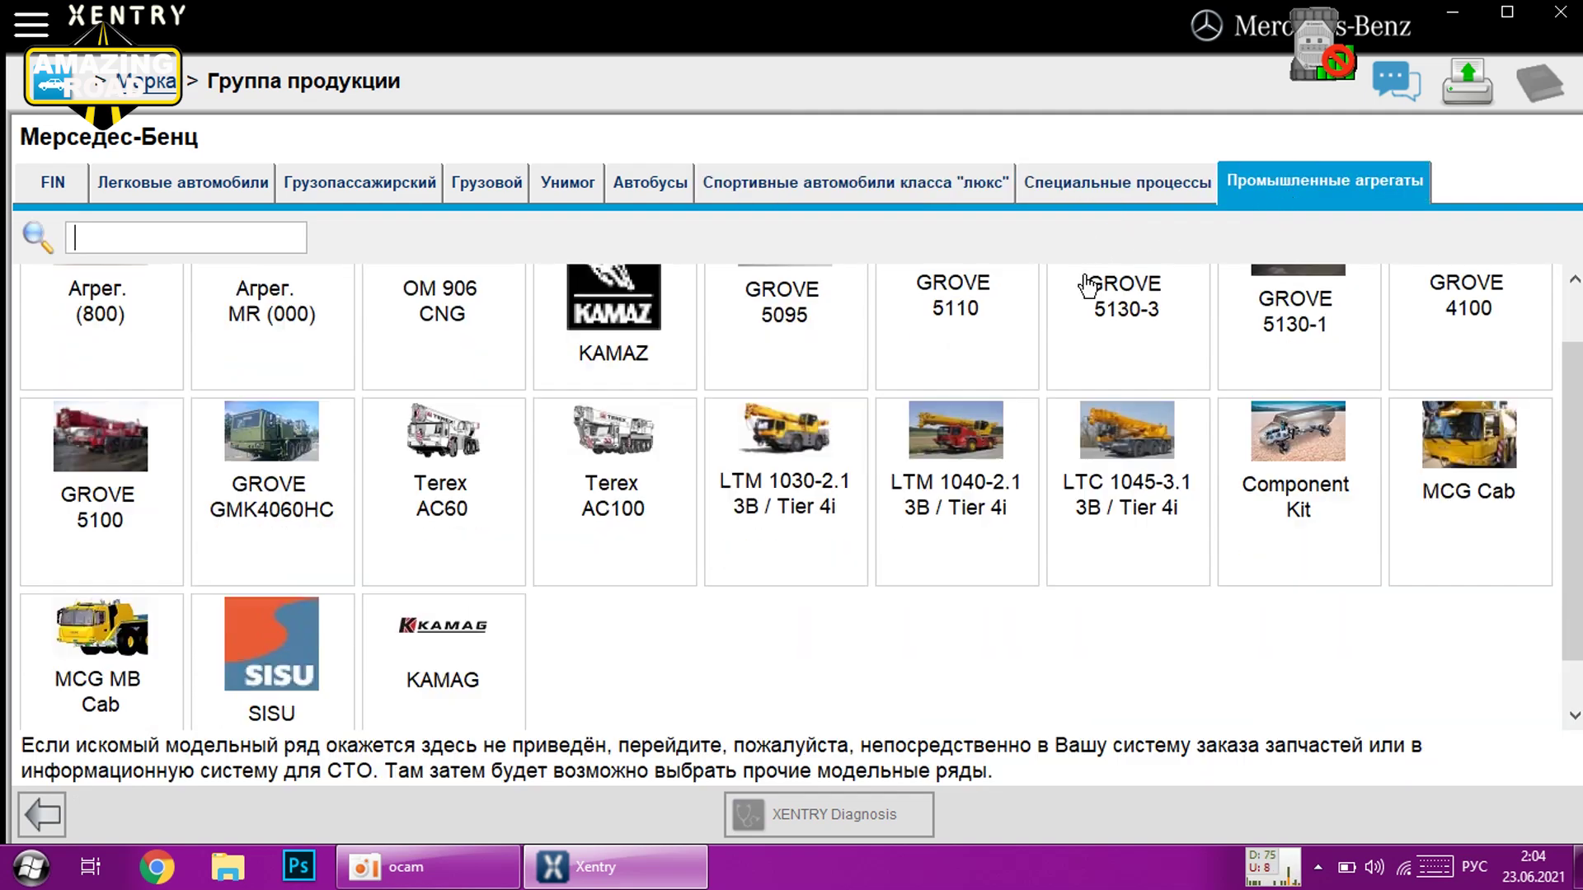
Review the passenger car models by class: A/B, C, E, SUV, S and sports cars, ending on A/B.
click(170, 196)
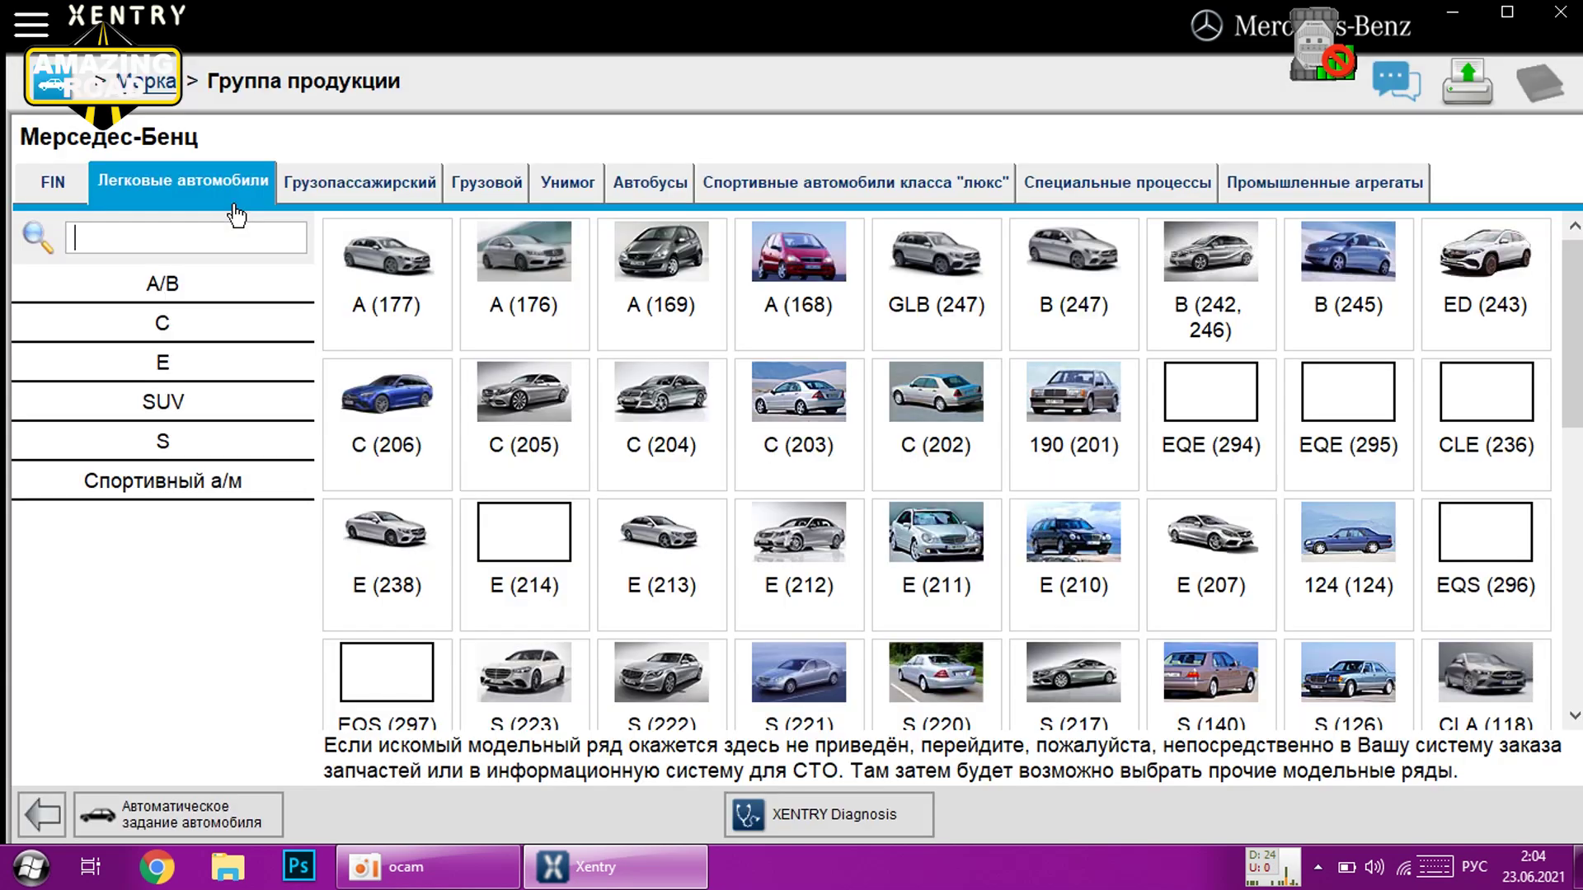
click(177, 290)
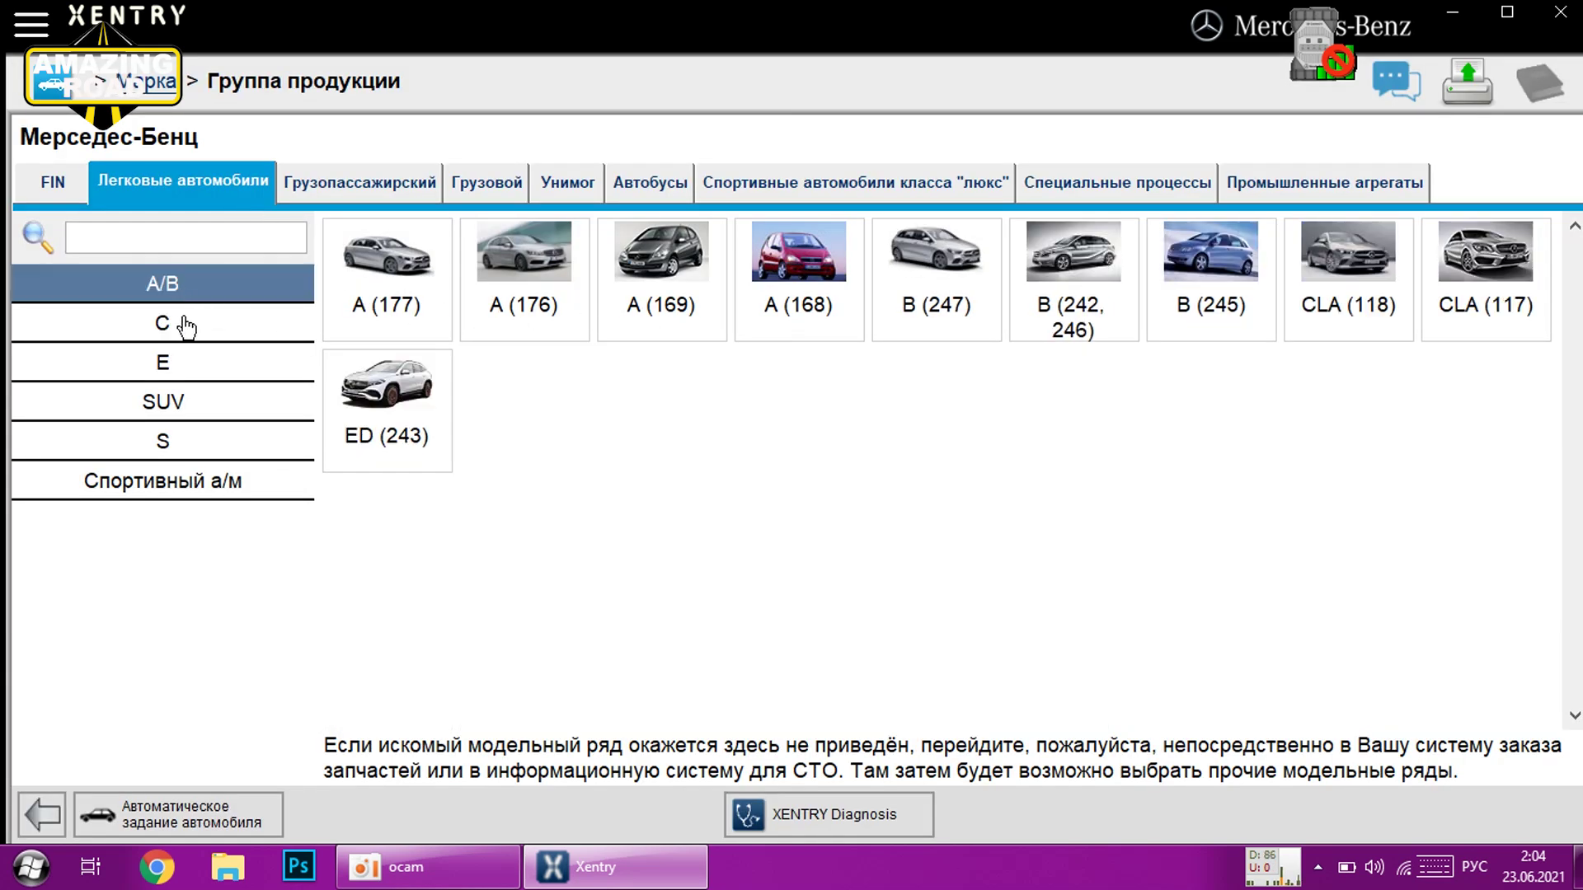
click(186, 323)
click(182, 363)
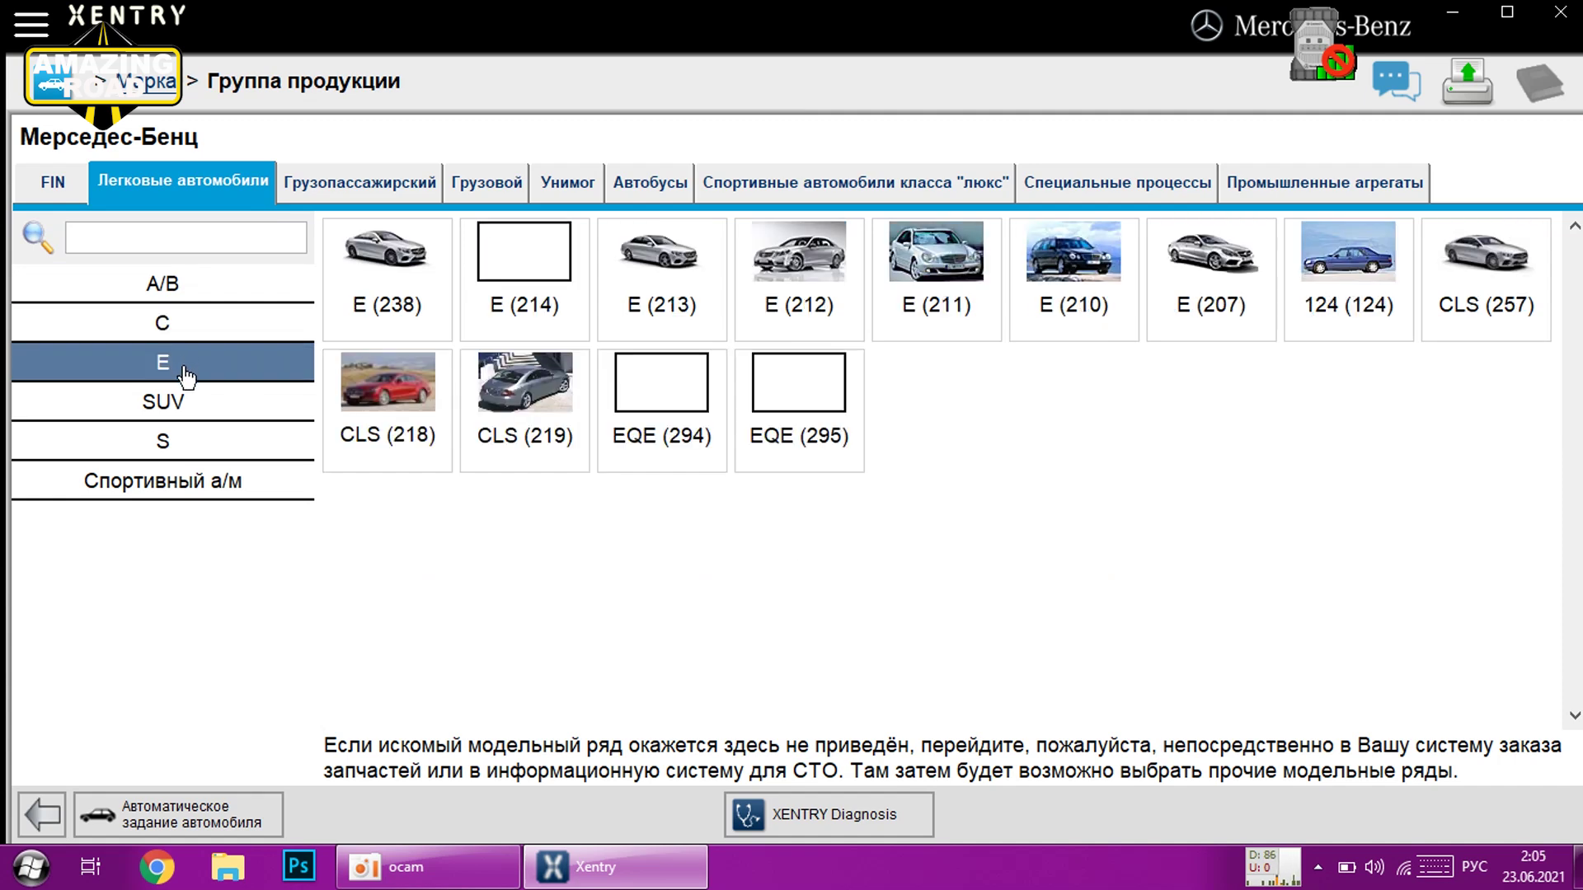
click(183, 399)
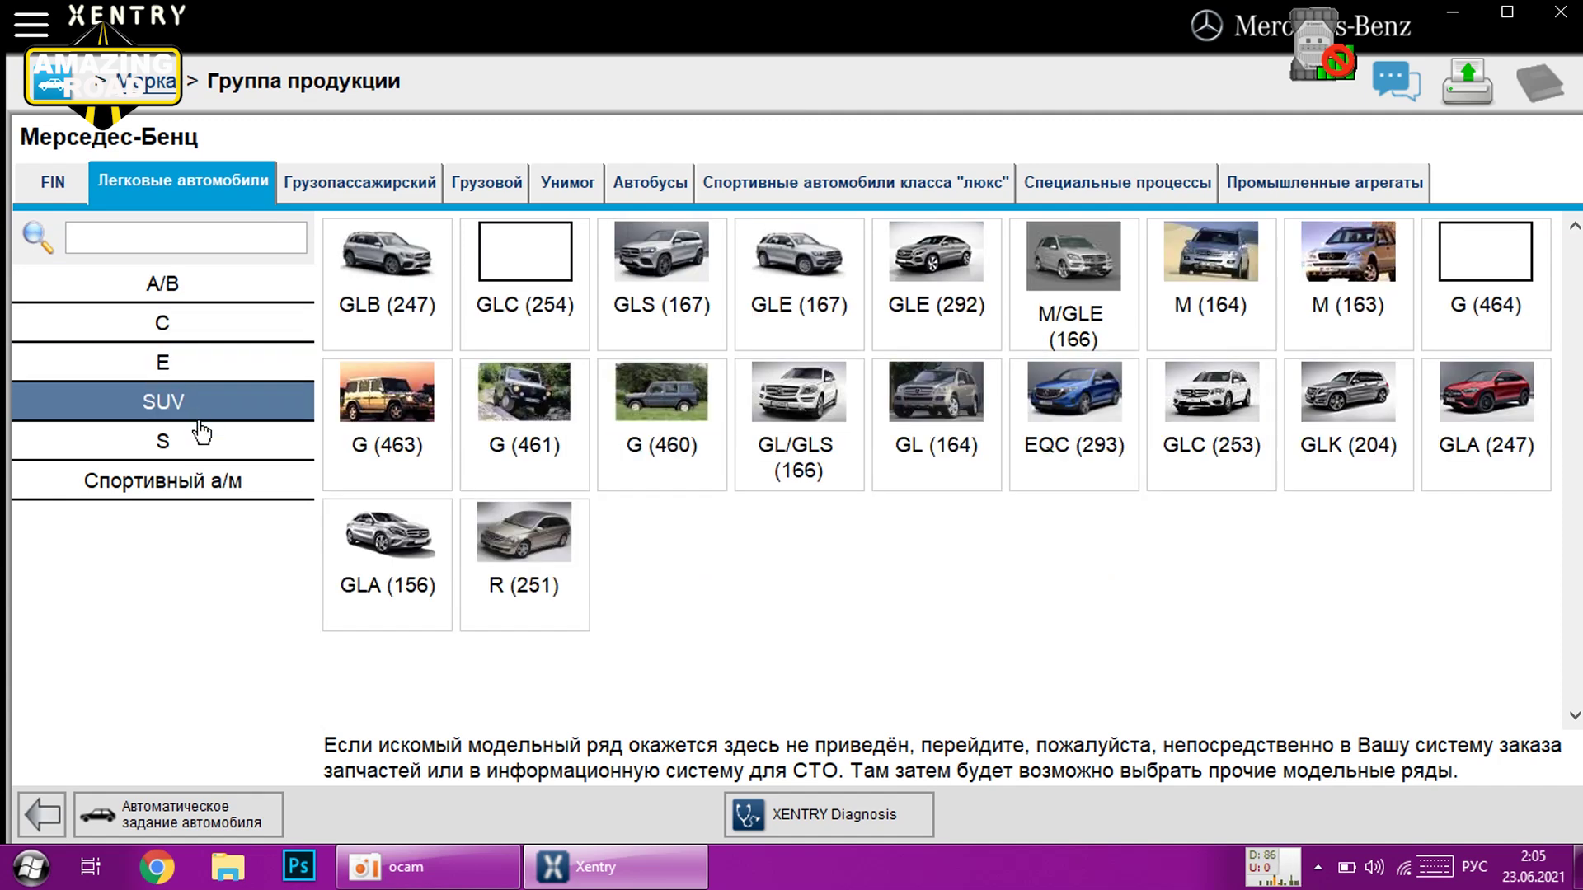
click(190, 453)
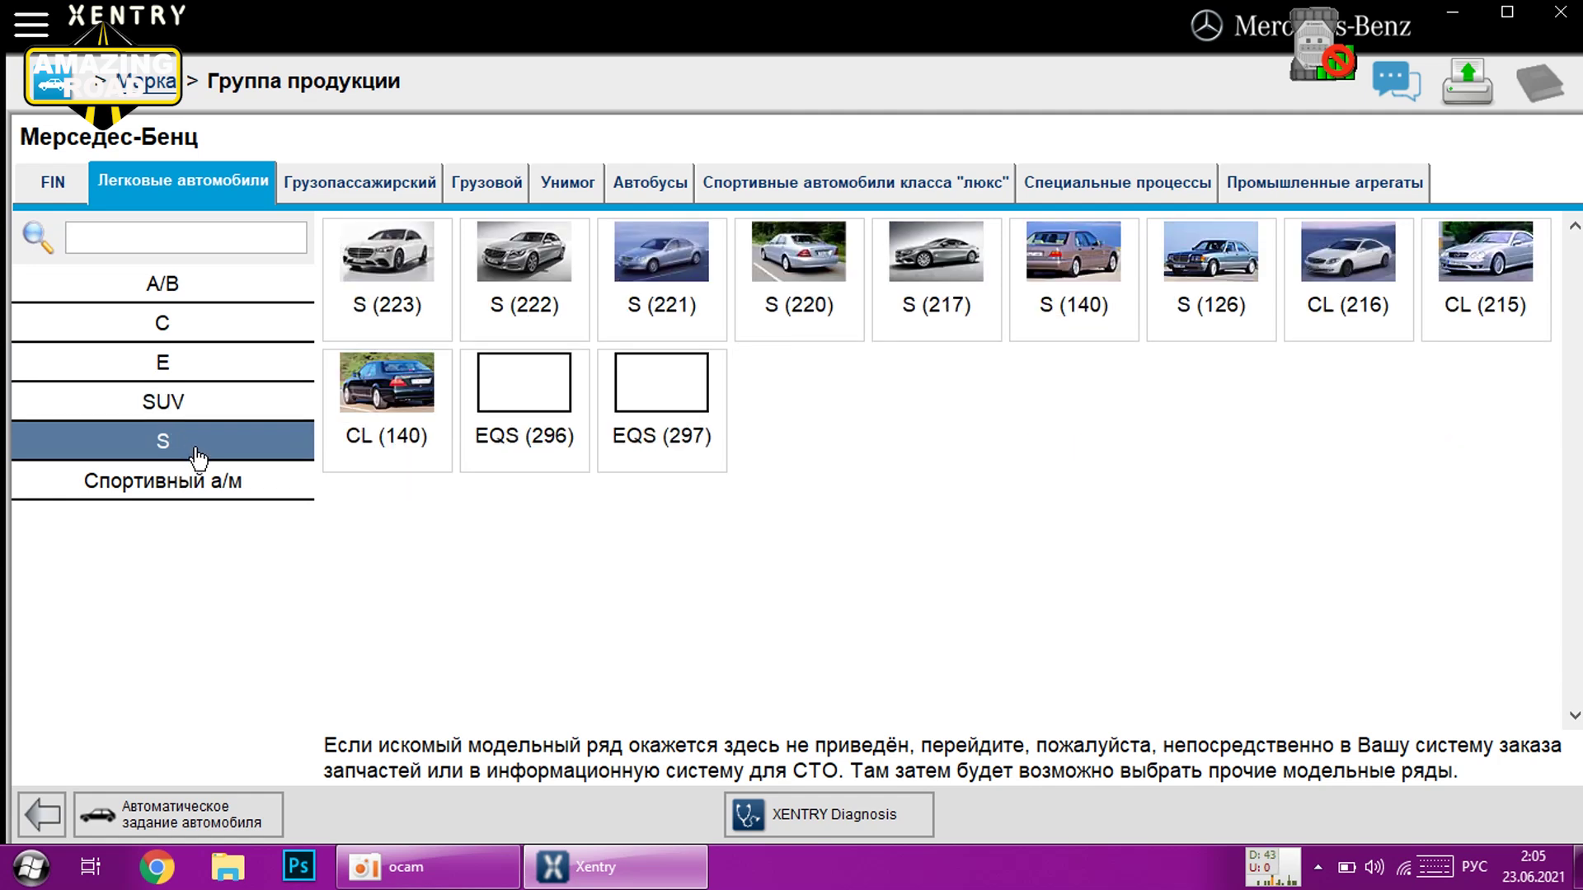
click(193, 493)
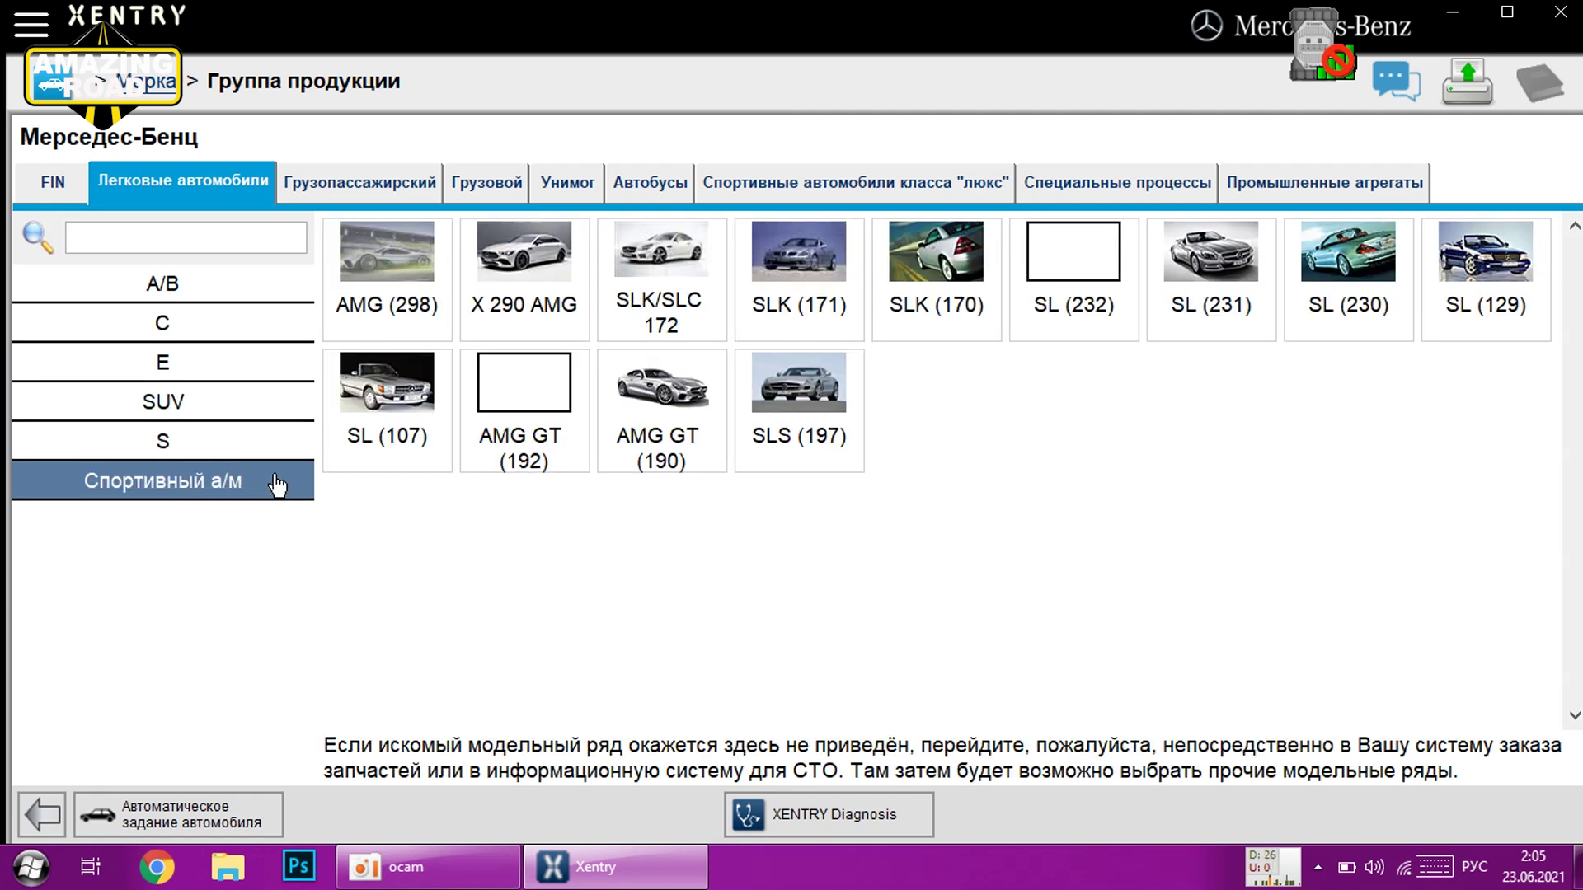
click(155, 290)
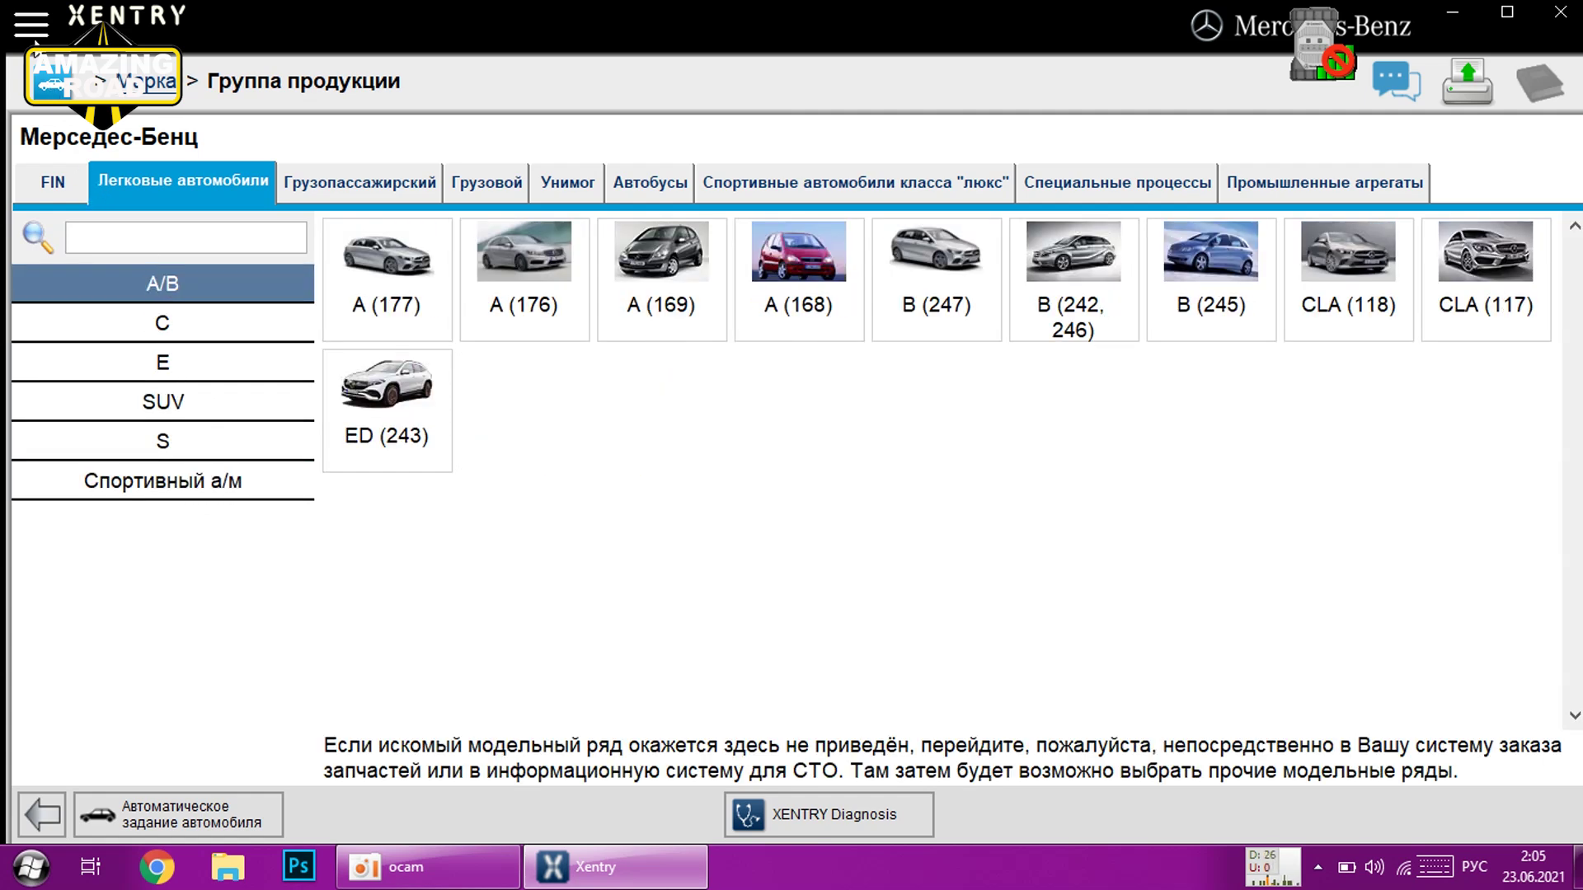
Examine the general system settings for the interface language and the XENTRY Diagnosis system and data version.
click(33, 29)
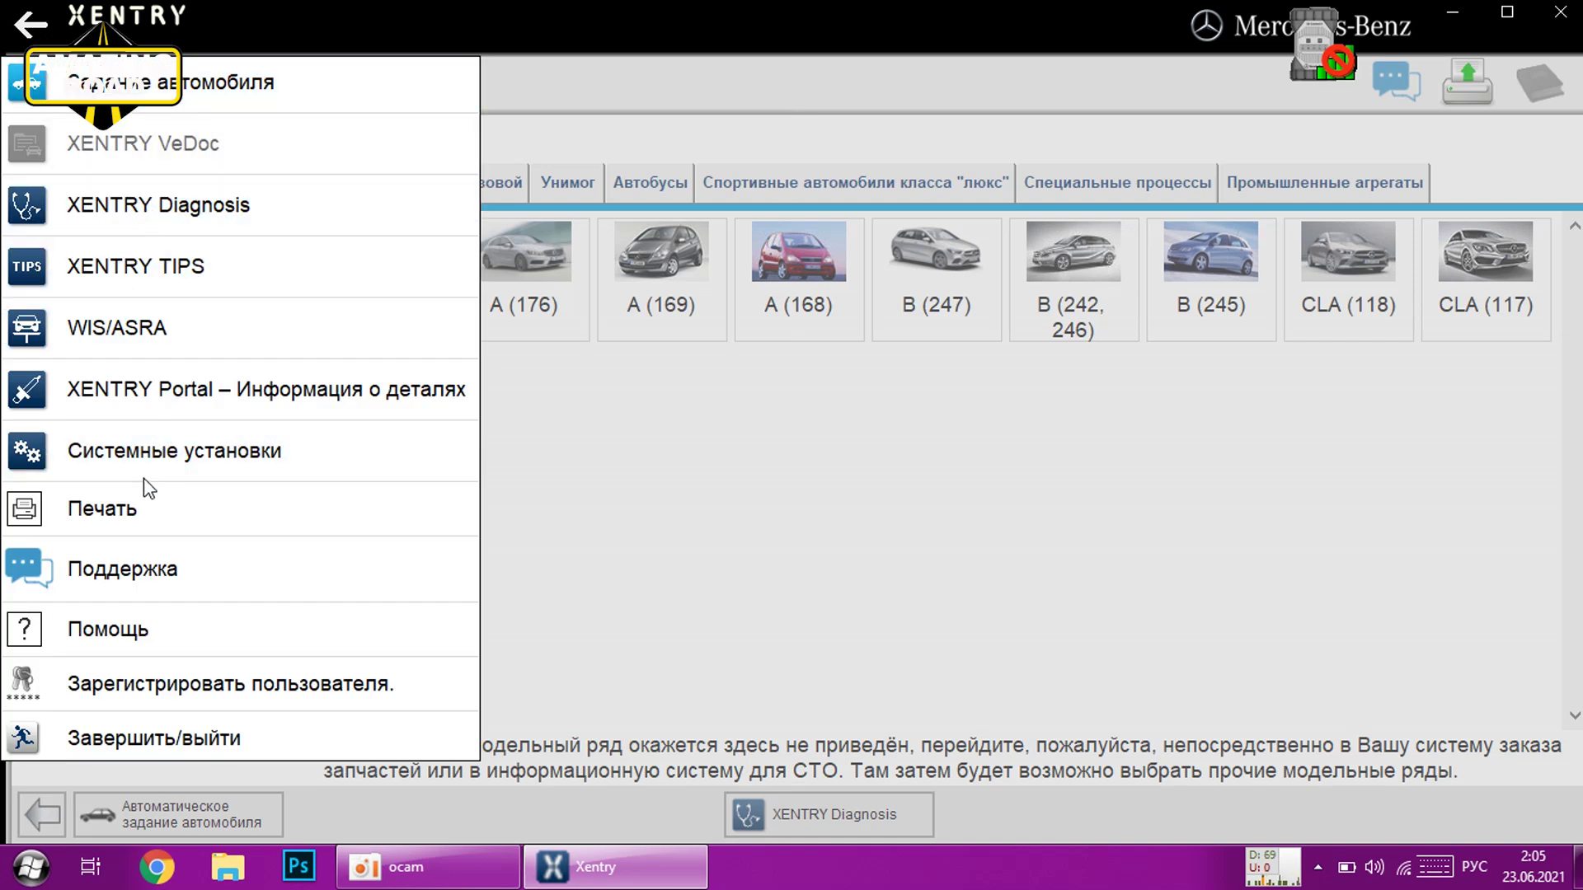
click(226, 452)
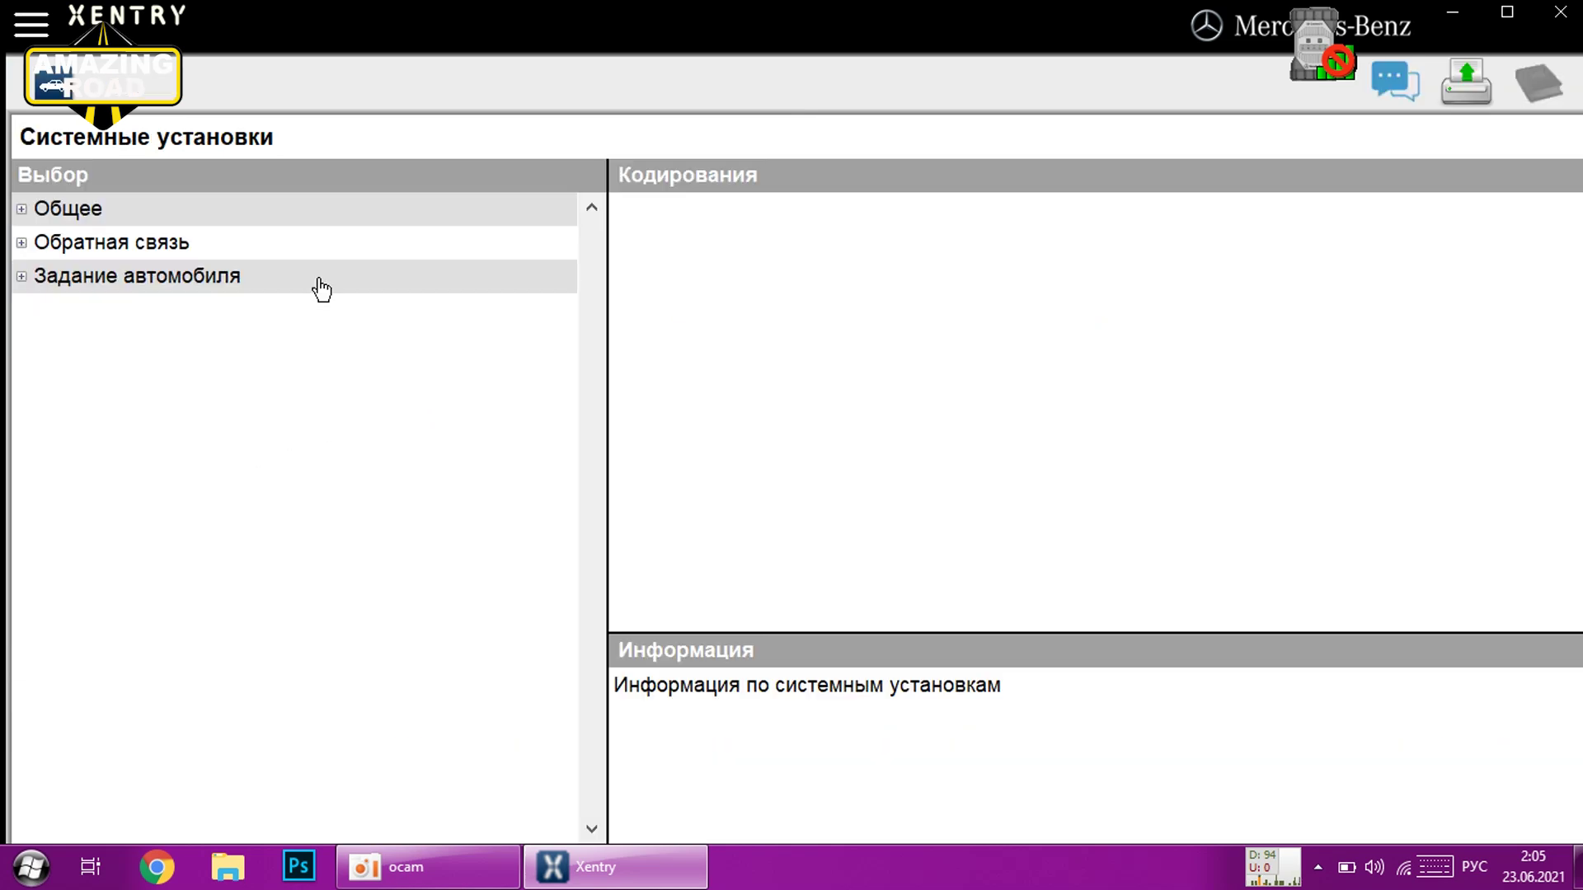
click(23, 211)
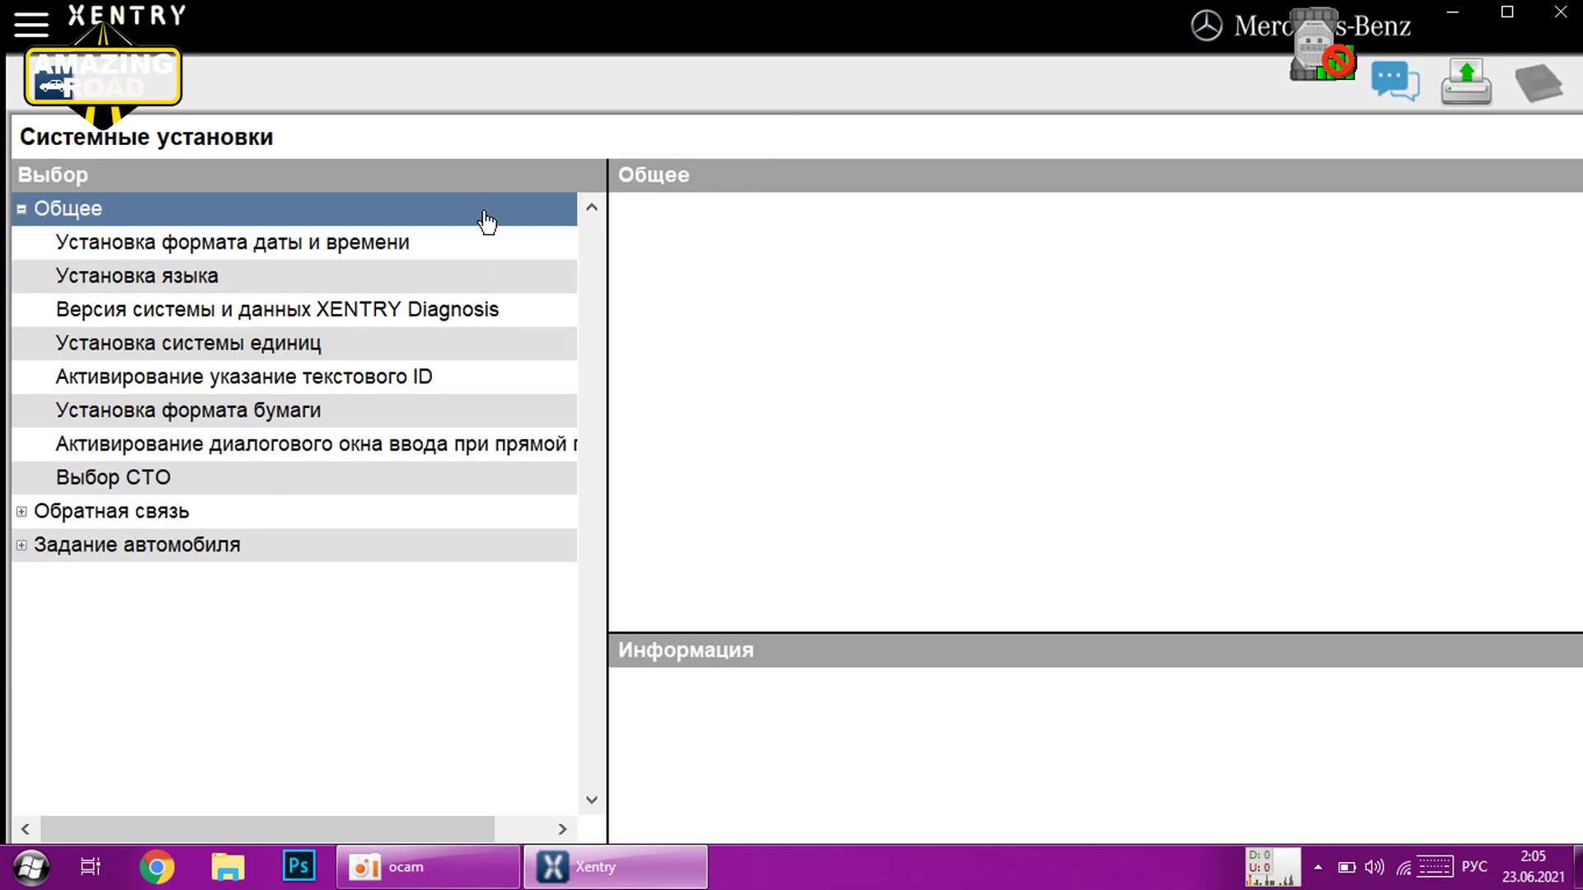
click(486, 276)
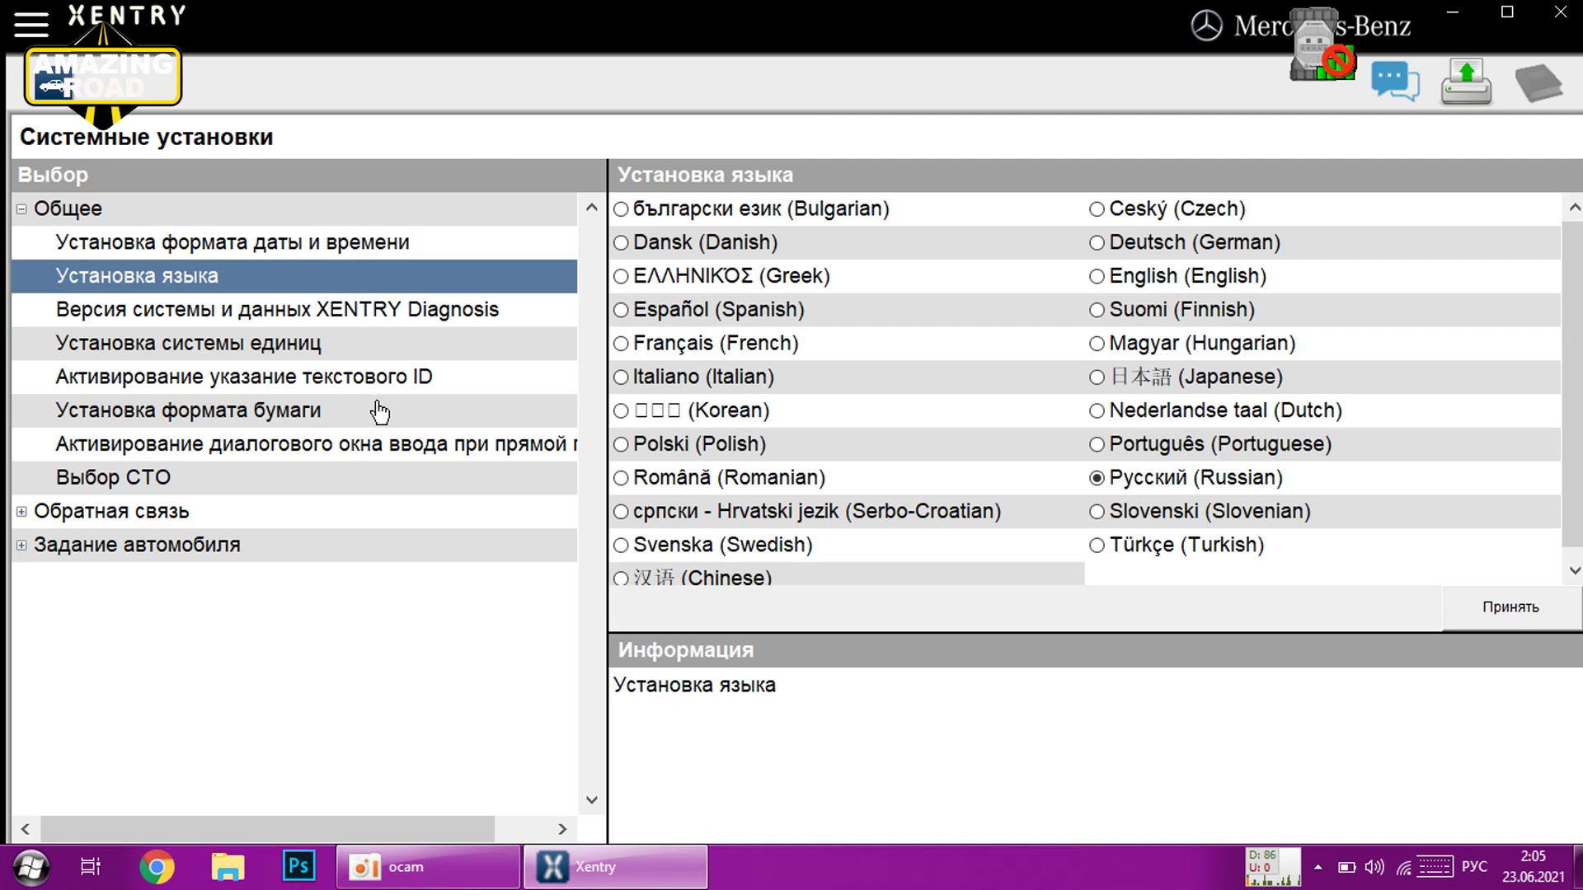
click(344, 320)
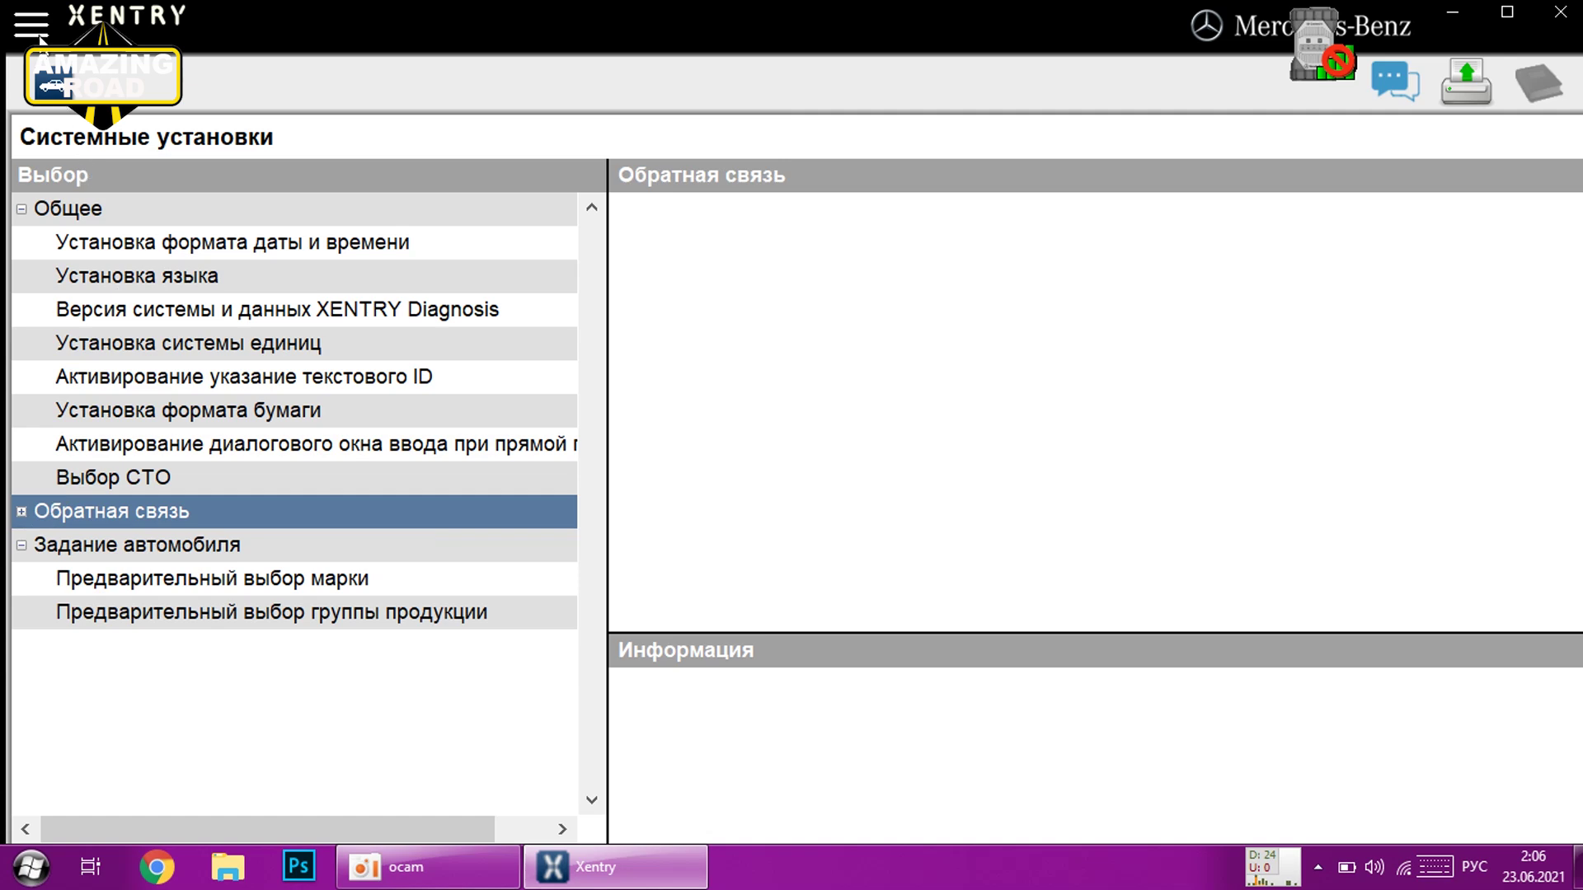
Return to vehicle entry to view the Mercedes-Benz passenger car group, and exit XENTRY Diagnosis.
click(38, 36)
click(48, 66)
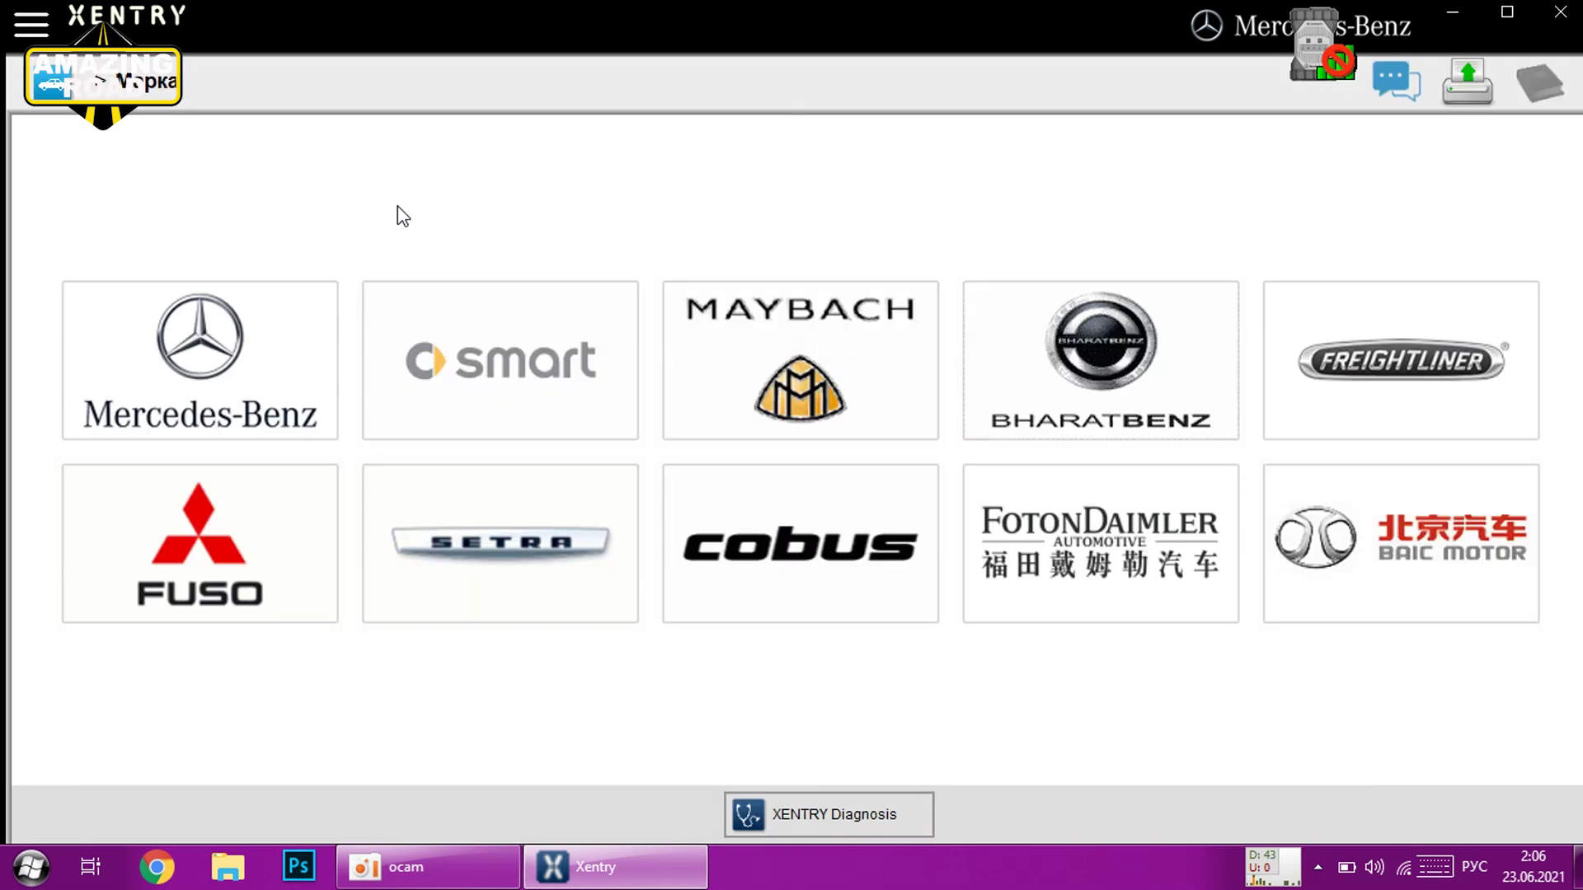
click(337, 312)
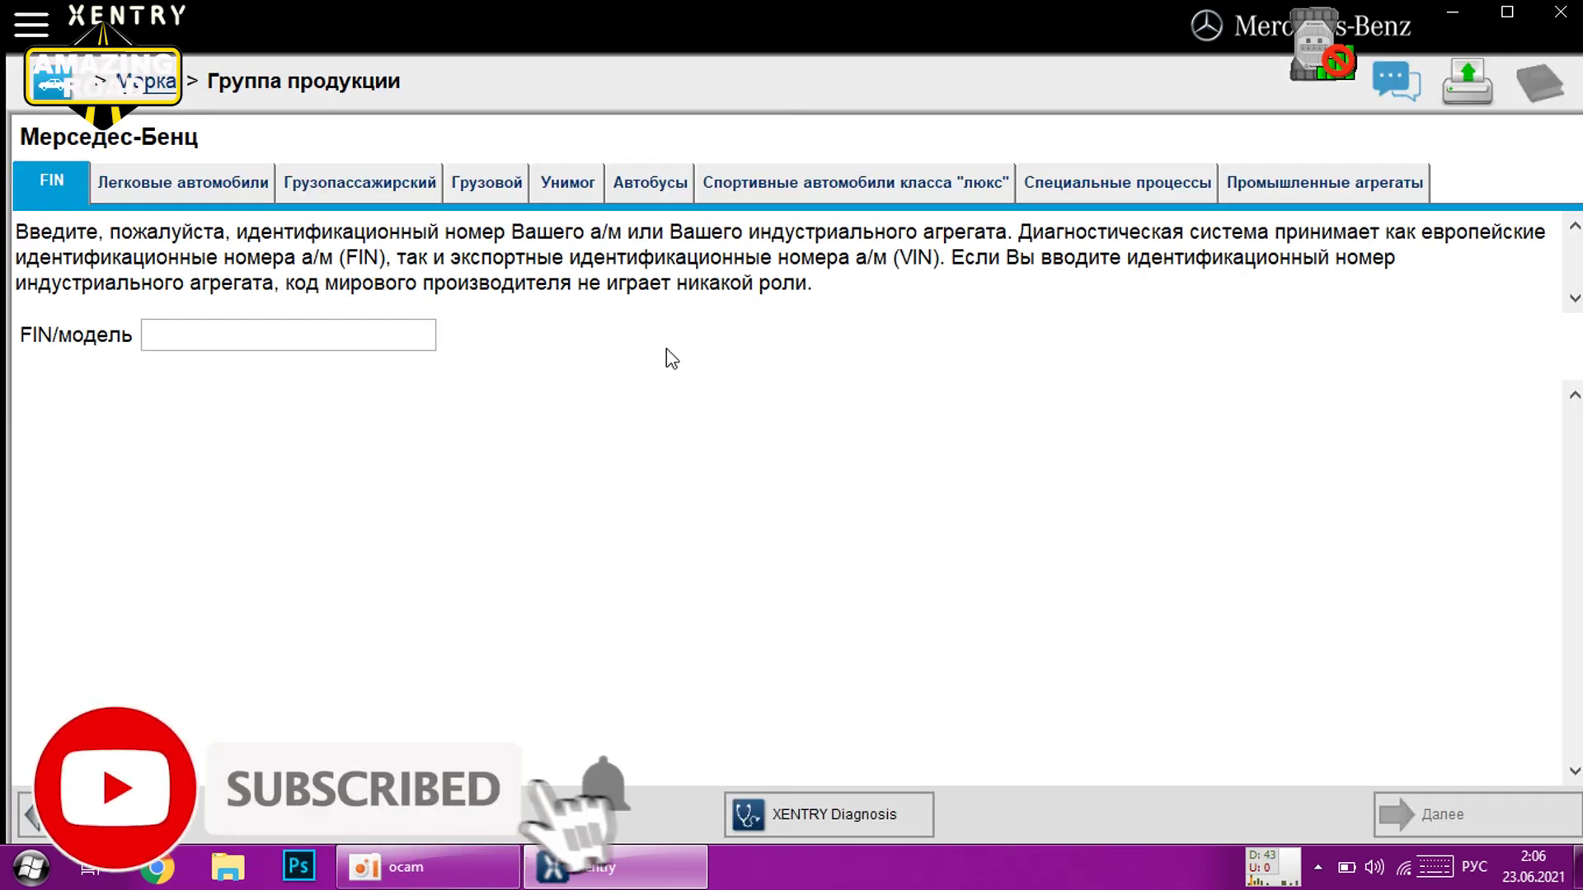
click(169, 191)
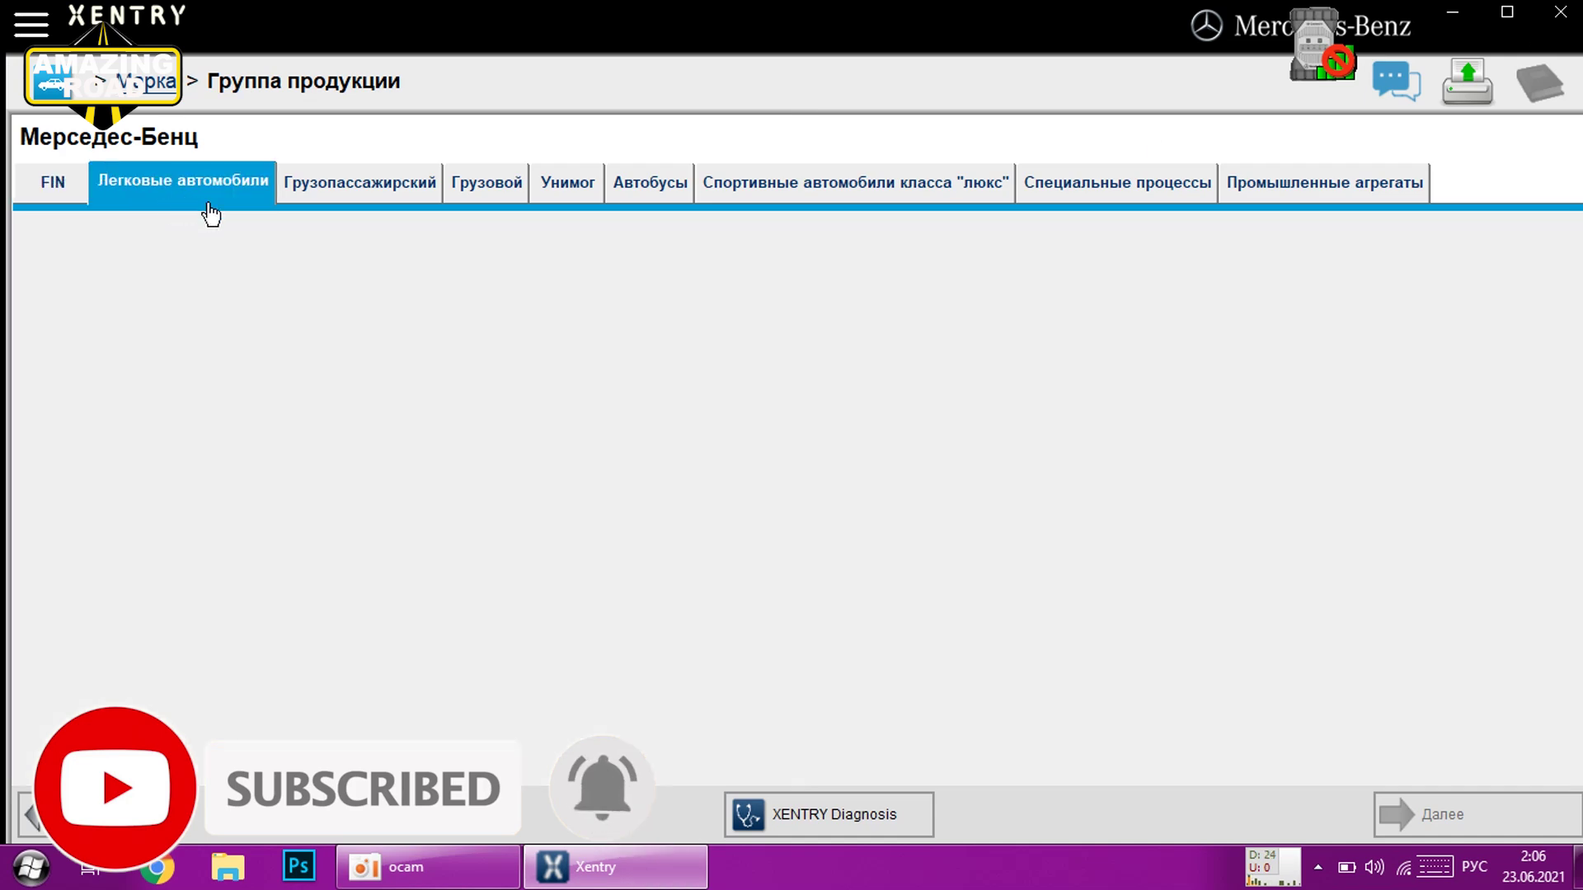
click(1560, 11)
click(651, 531)
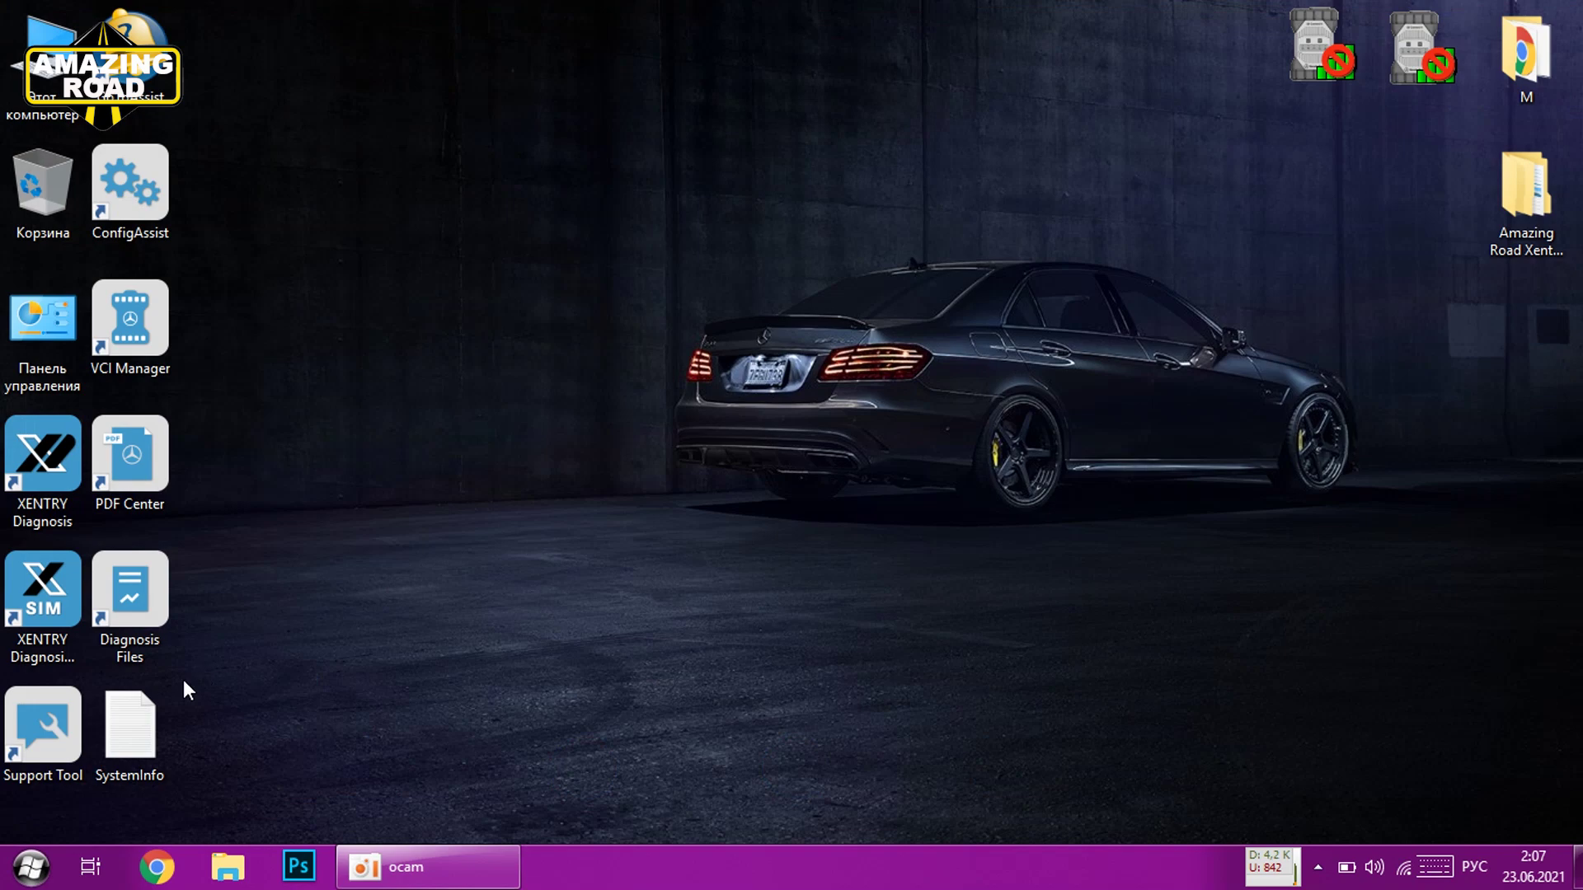
Update the add-ons in the Mercedes-Benz Addon Center and close it once the installation has run.
click(30, 866)
click(82, 765)
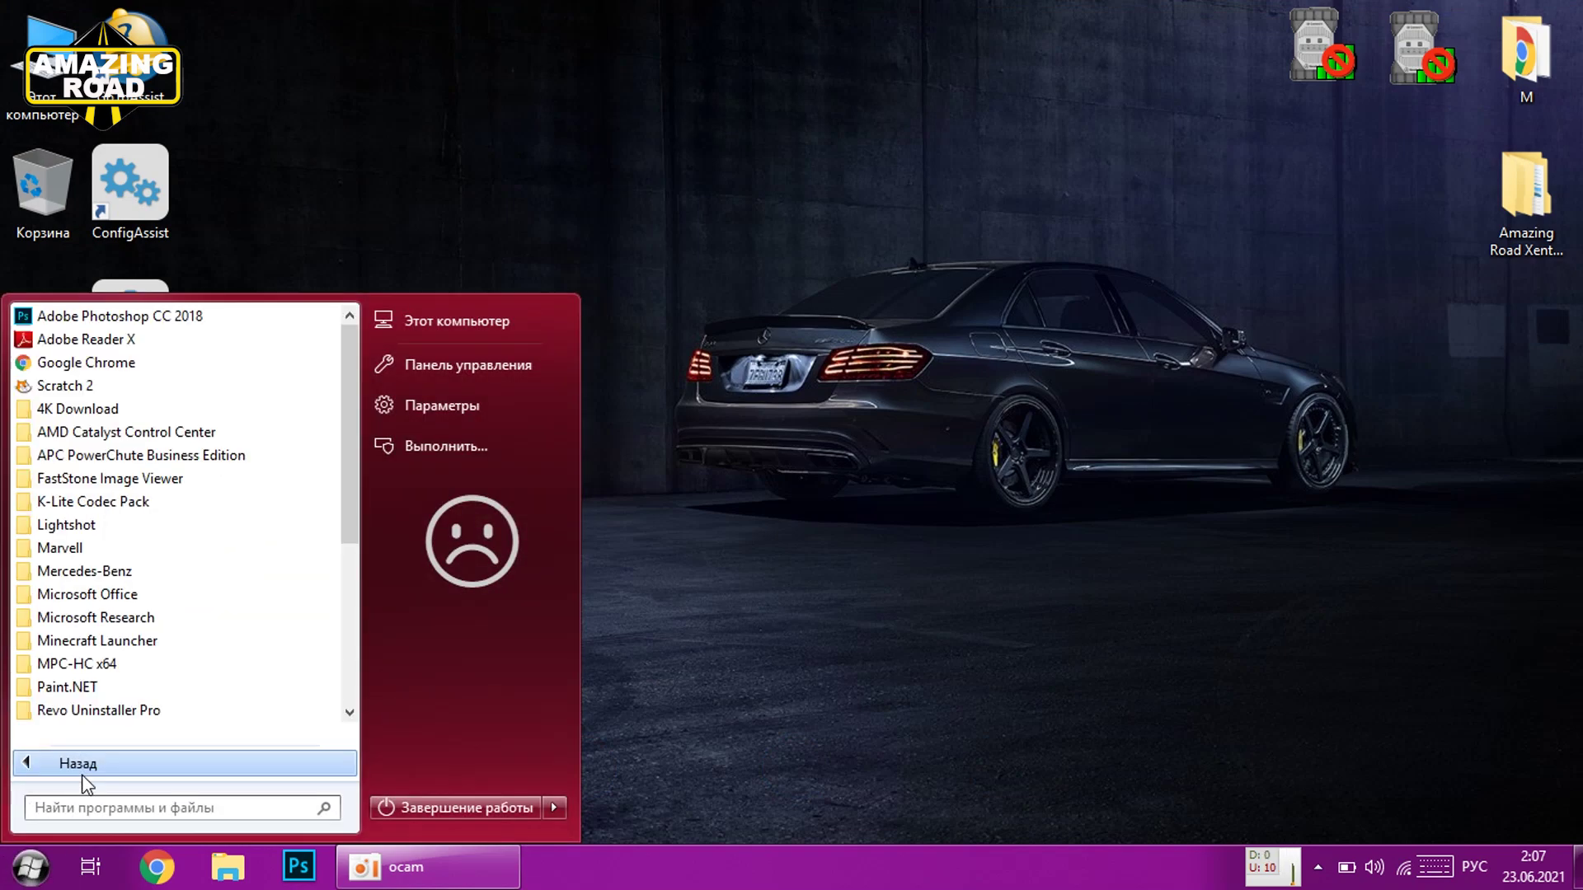
click(115, 570)
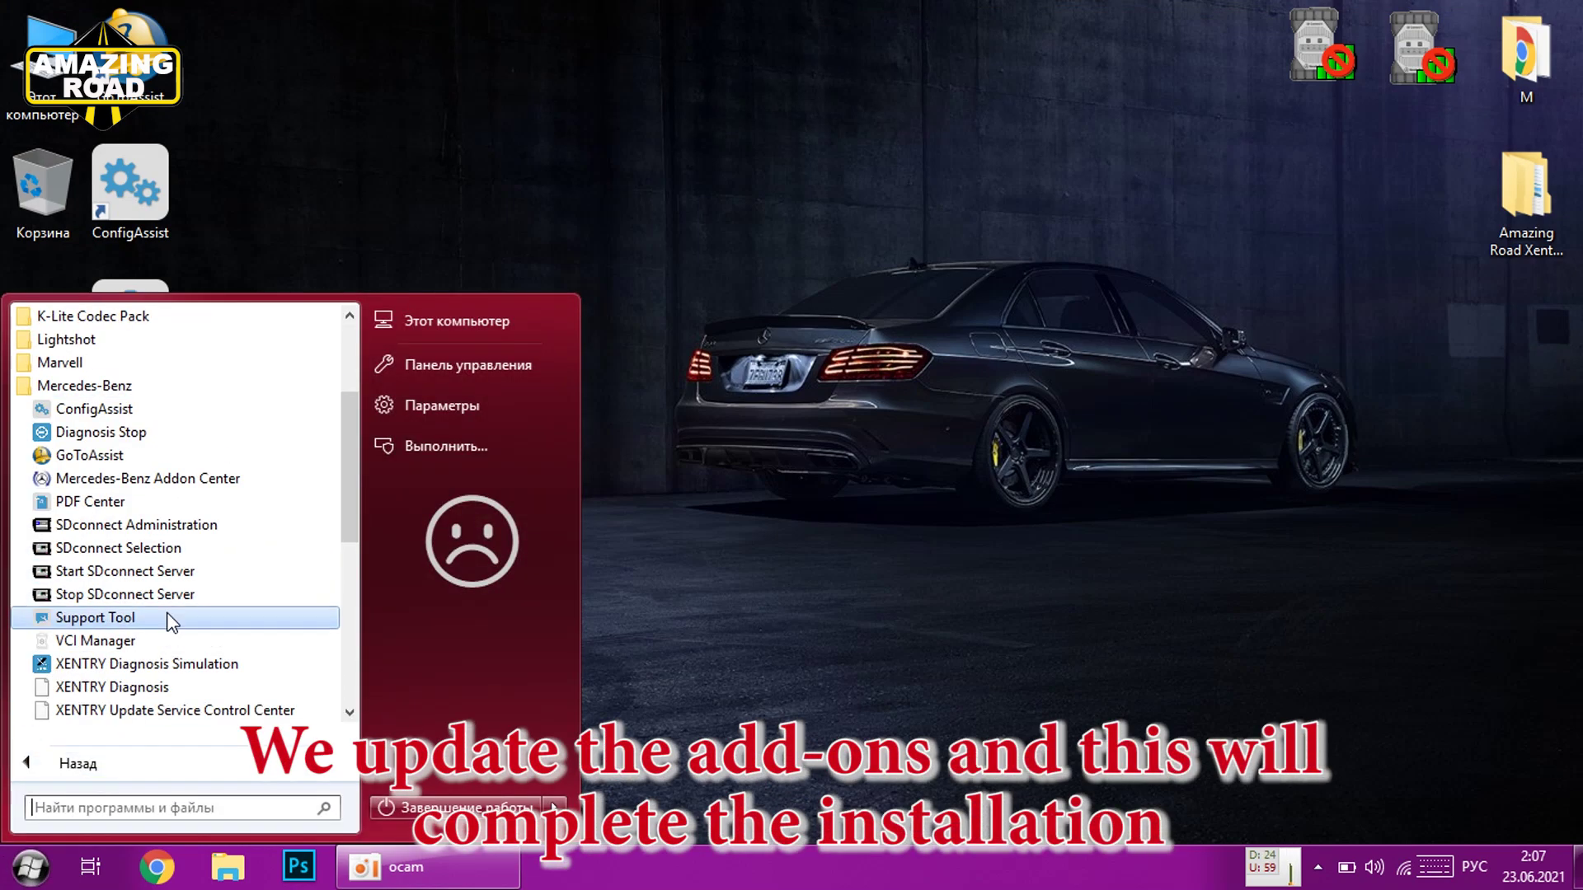
click(137, 480)
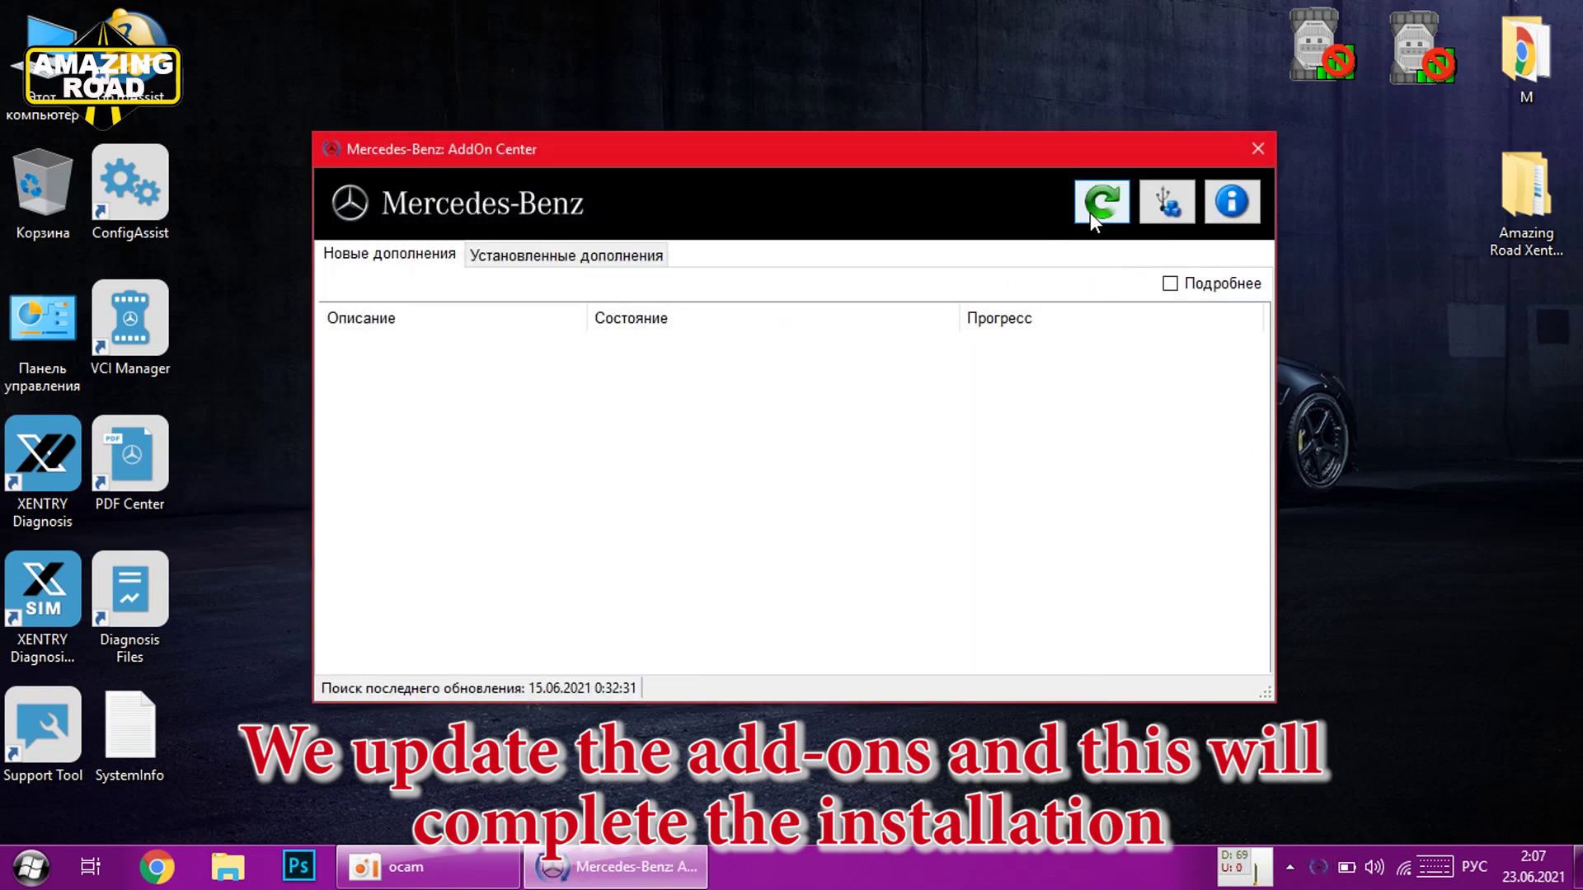
click(1097, 206)
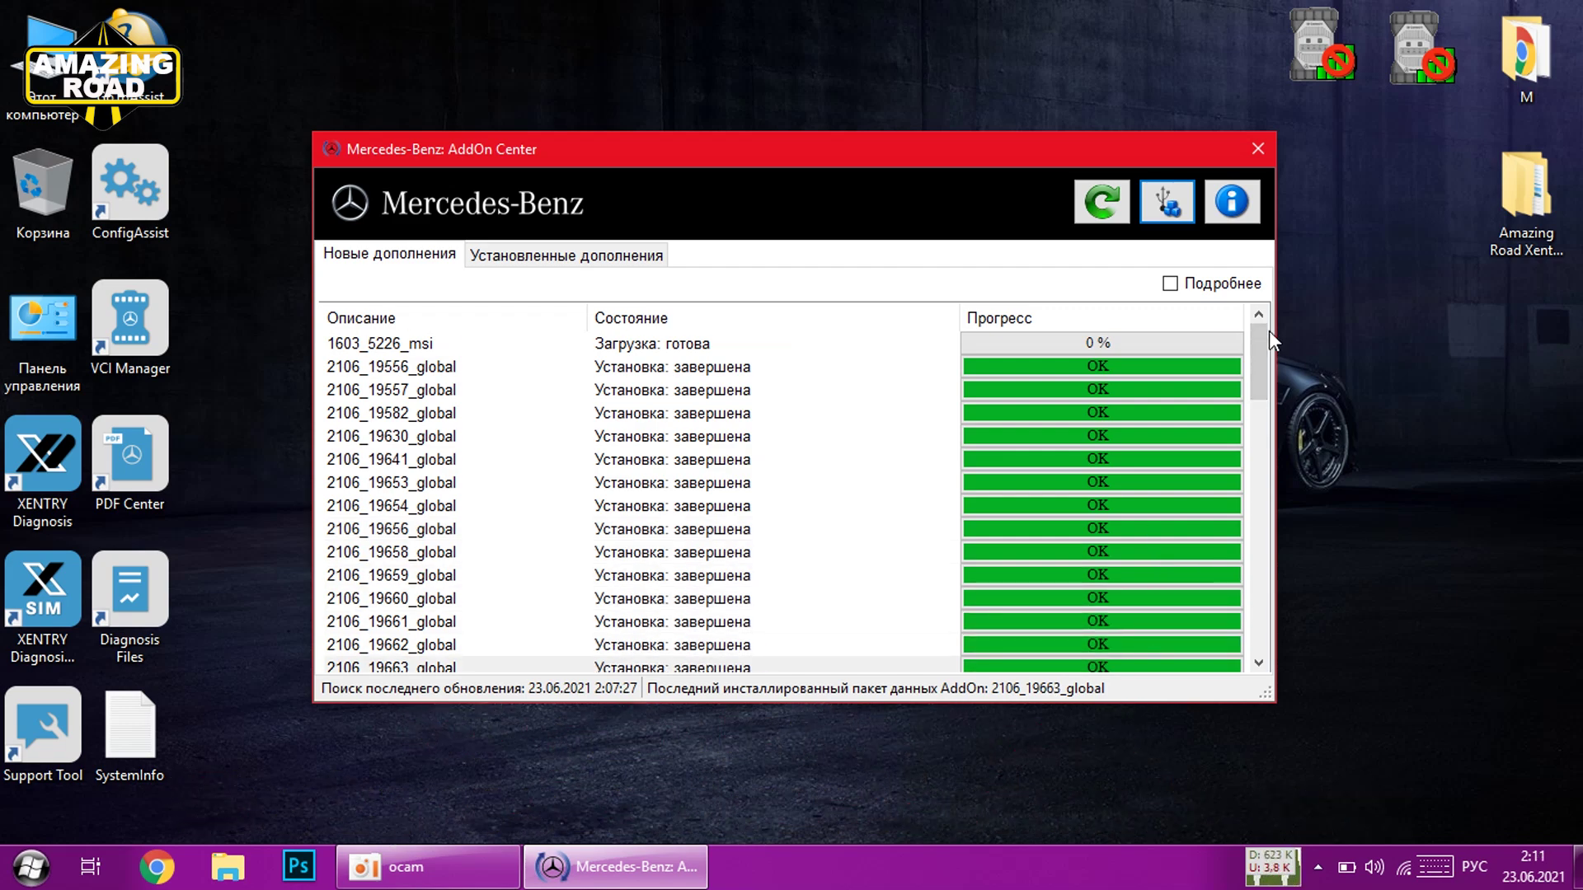
click(1253, 152)
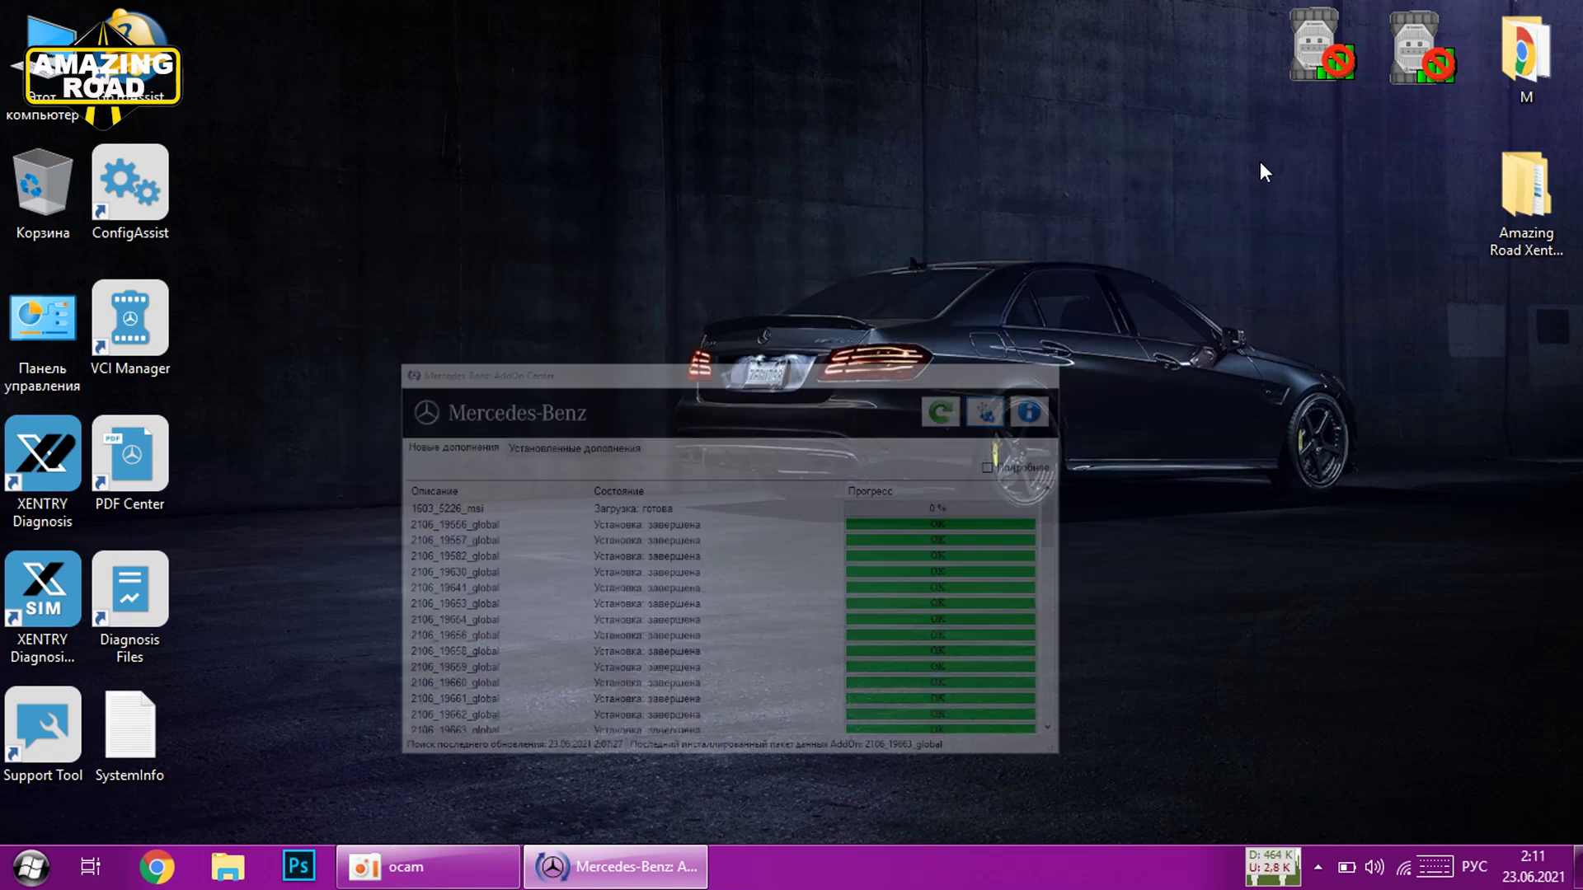